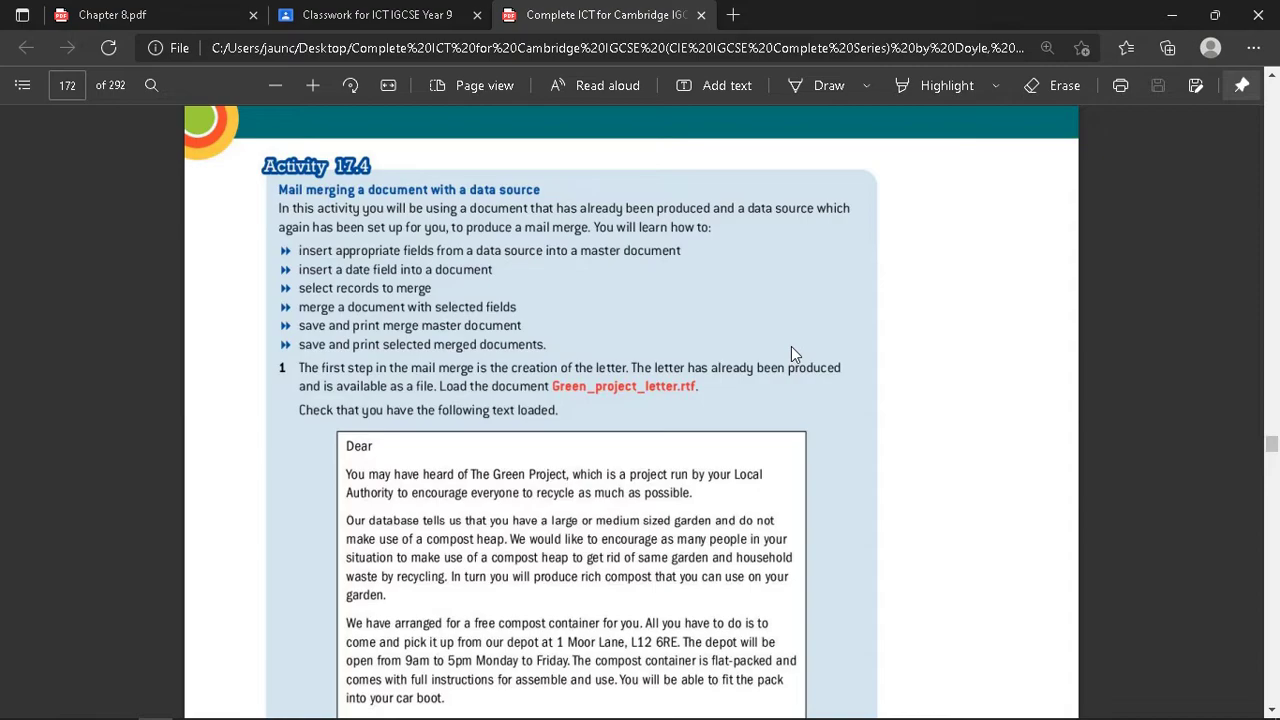
- Read the Activity 17.4 mail merge objectives, the sample letter text and instructions 1 to 5 in the textbook PDF
{"action": "scroll", "coordinate": [596, 518], "scroll_direction": "down", "scroll_amount": 2}
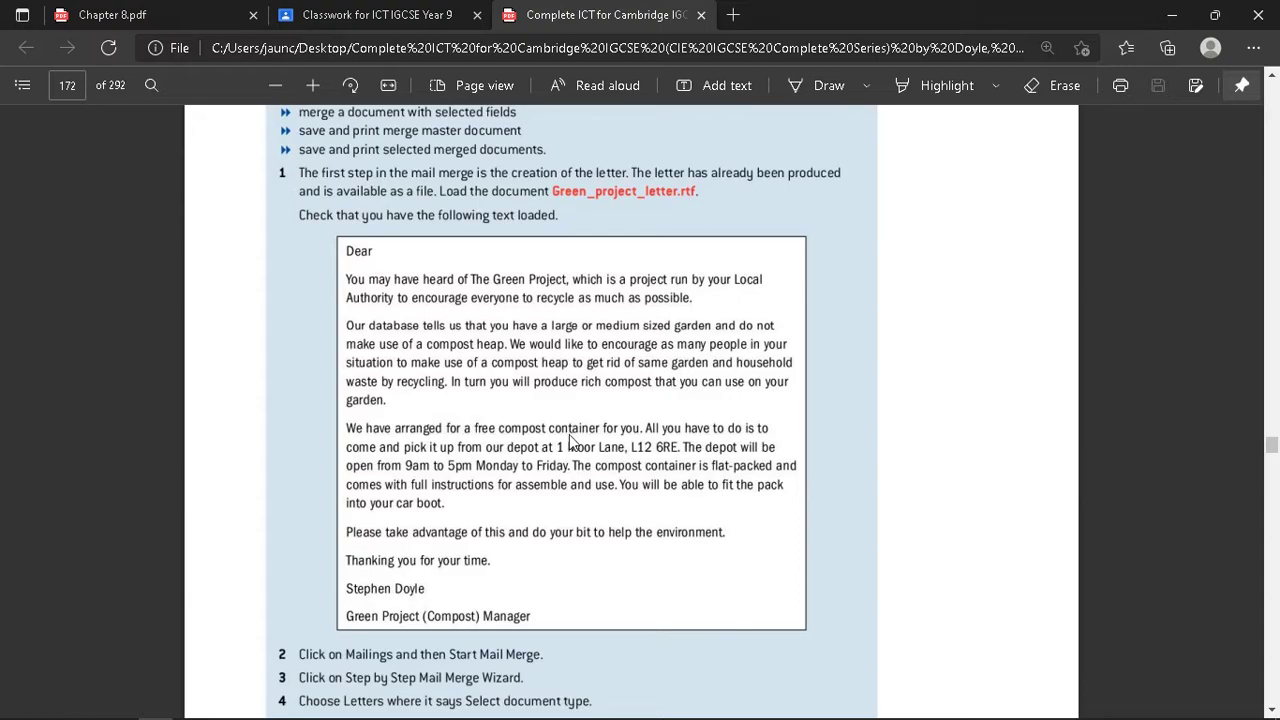
{"action": "scroll", "coordinate": [595, 561], "scroll_direction": "down", "scroll_amount": 1}
{"action": "scroll", "coordinate": [596, 567], "scroll_direction": "down", "scroll_amount": 2}
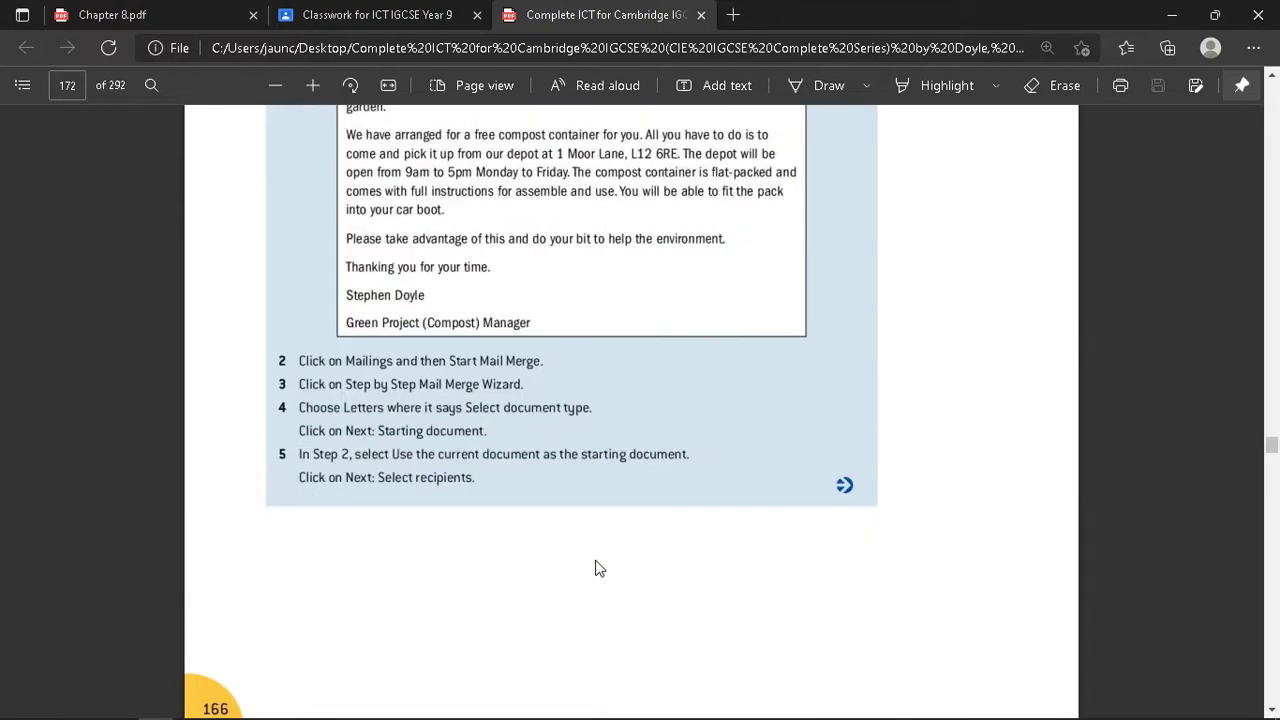
{"action": "scroll", "coordinate": [596, 567], "scroll_direction": "up", "scroll_amount": 5}
{"action": "scroll", "coordinate": [597, 567], "scroll_direction": "down", "scroll_amount": 4}
{"action": "scroll", "coordinate": [597, 567], "scroll_direction": "up", "scroll_amount": 3}
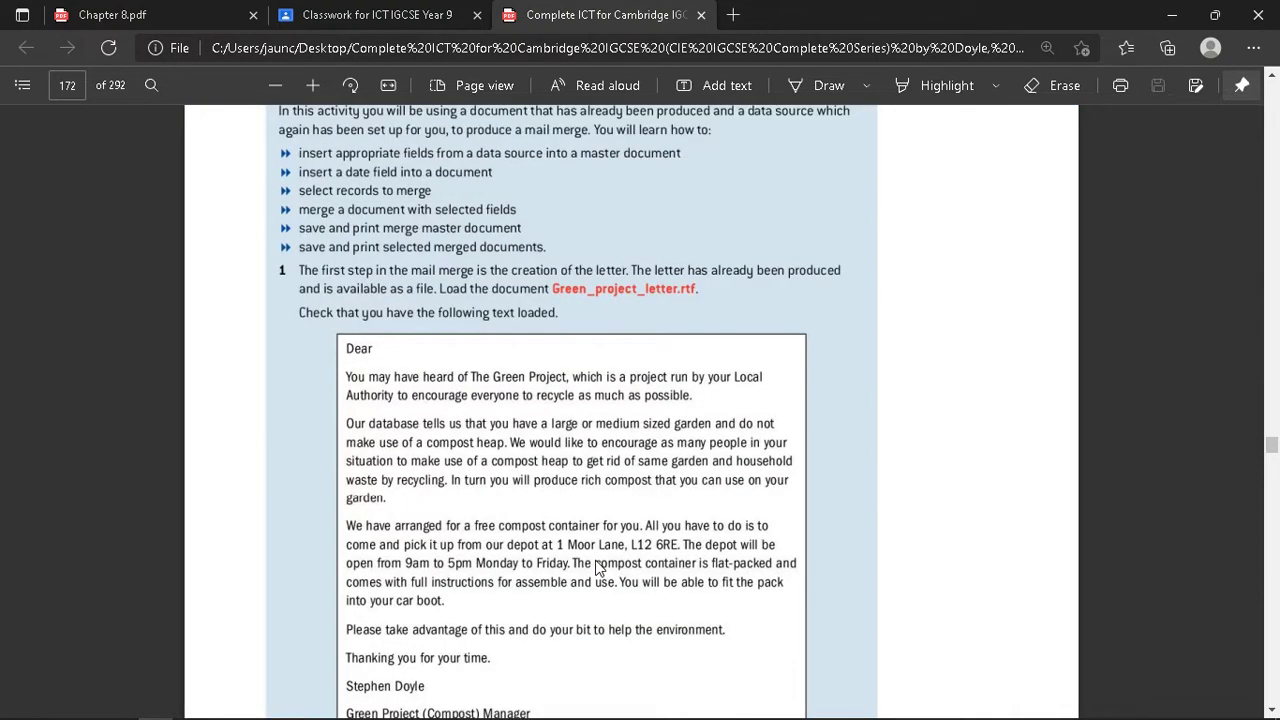
{"action": "scroll", "coordinate": [462, 504], "scroll_direction": "down", "scroll_amount": 1}
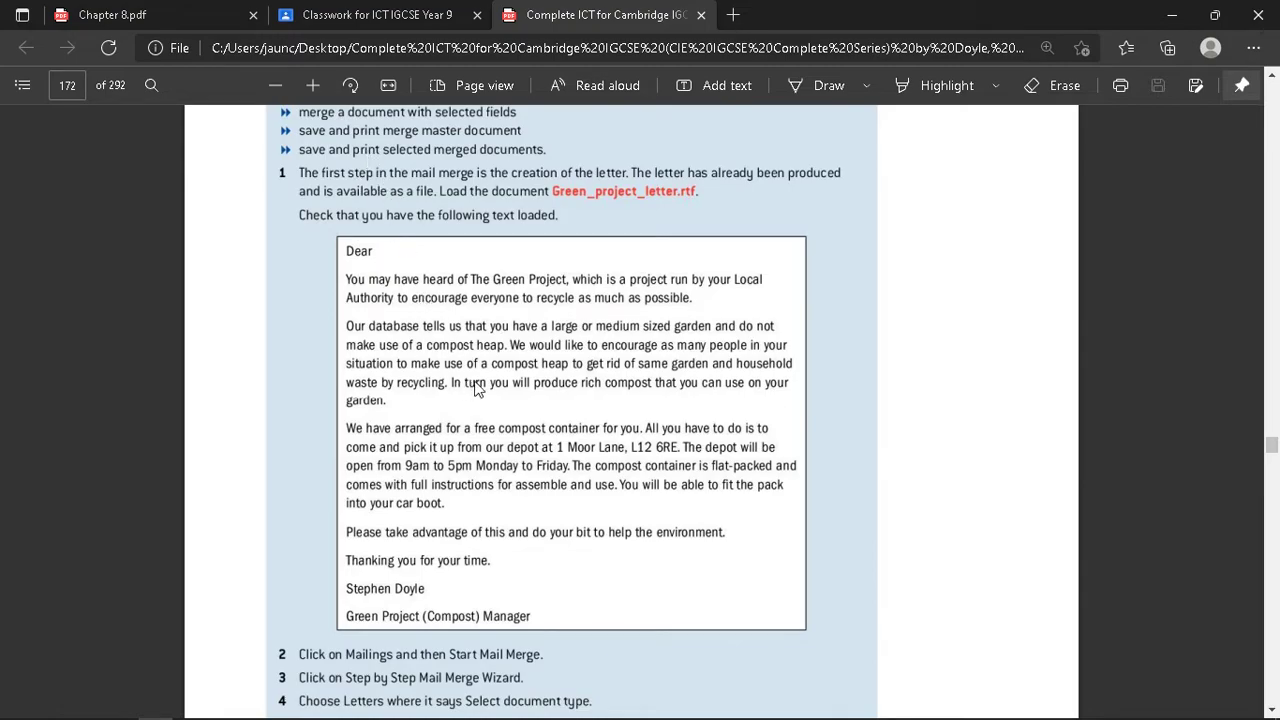
{"action": "scroll", "coordinate": [480, 385], "scroll_direction": "up", "scroll_amount": 1}
{"action": "scroll", "coordinate": [481, 386], "scroll_direction": "up", "scroll_amount": 1}
{"action": "scroll", "coordinate": [481, 386], "scroll_direction": "down", "scroll_amount": 1}
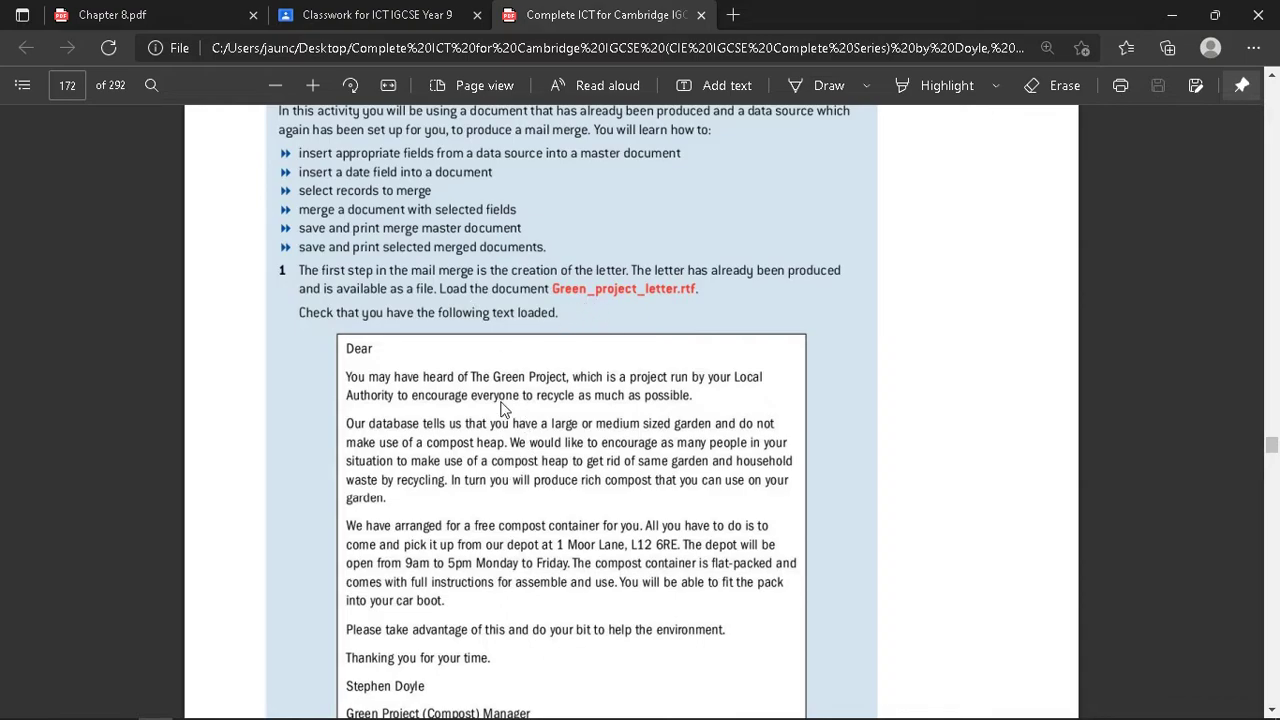
- Check the assignment's attached files in Google Classroom, and open Green_project_letter.rtf from the Downloads folder in Word
{"action": "mouse_move", "coordinate": [253, 681]}
{"action": "left_click", "coordinate": [378, 14]}
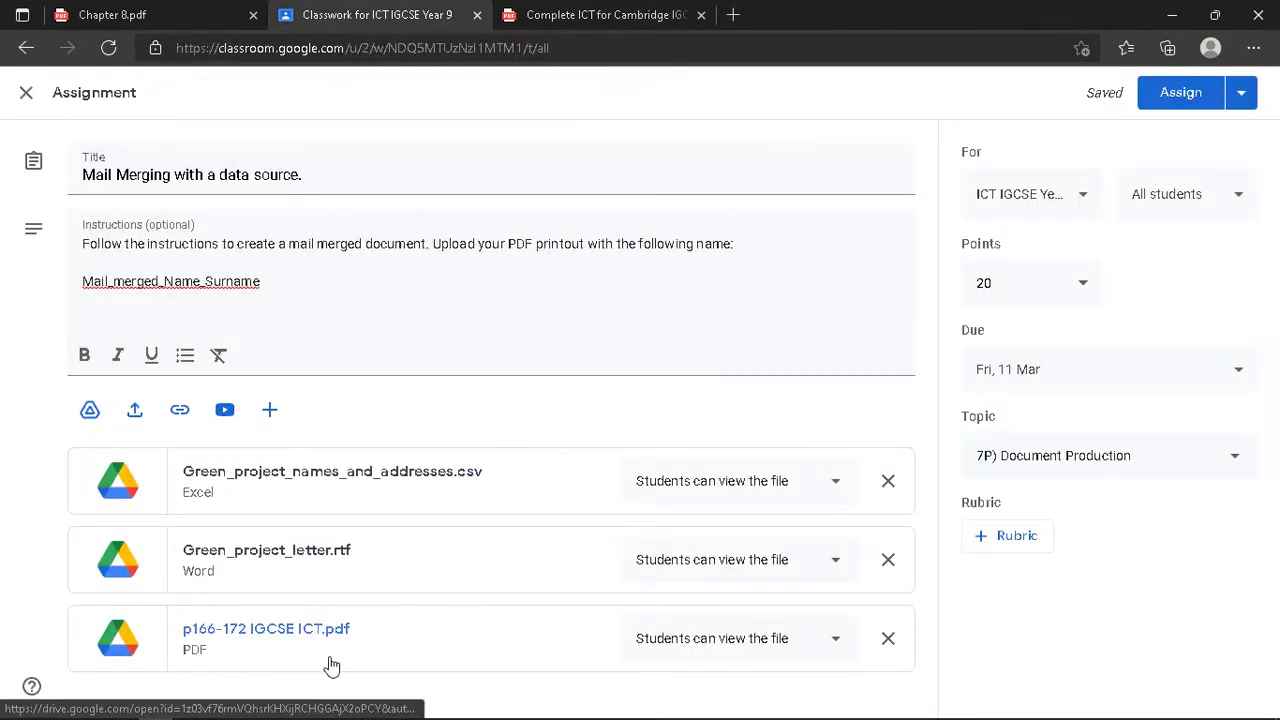
{"action": "key", "text": "alt+Tab"}
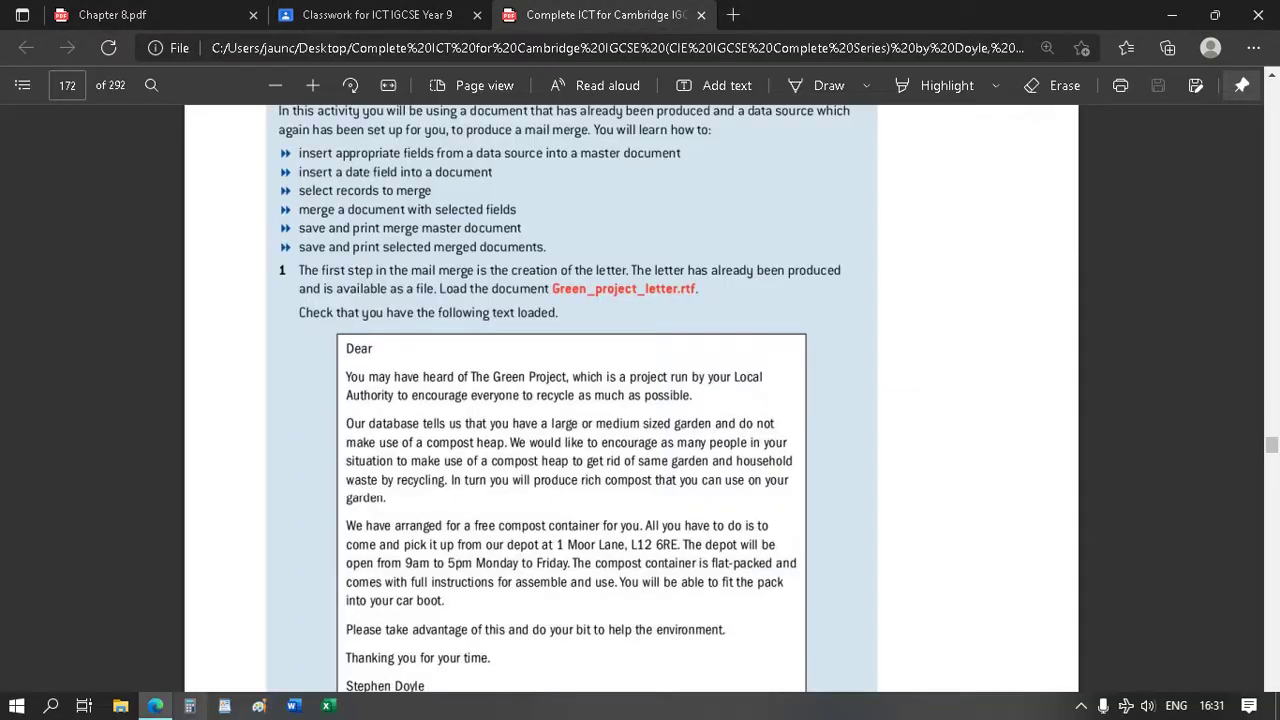
{"action": "left_click", "coordinate": [121, 706]}
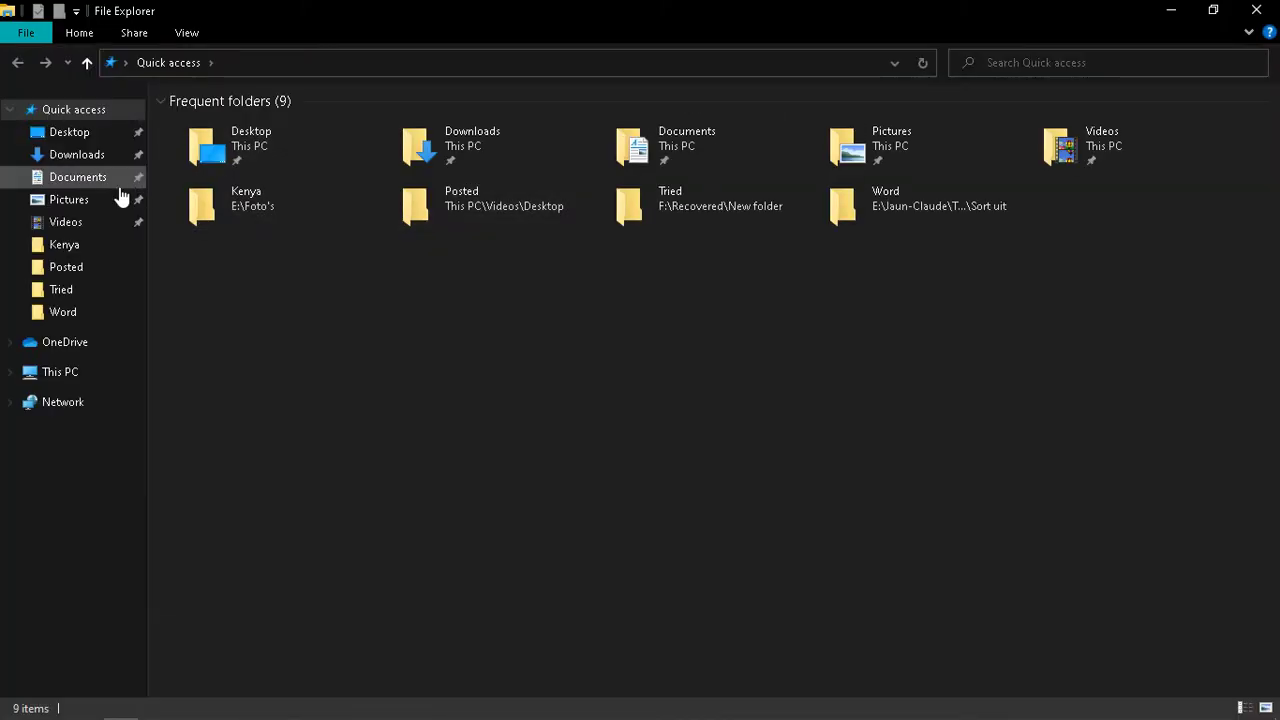
{"action": "left_click", "coordinate": [88, 156]}
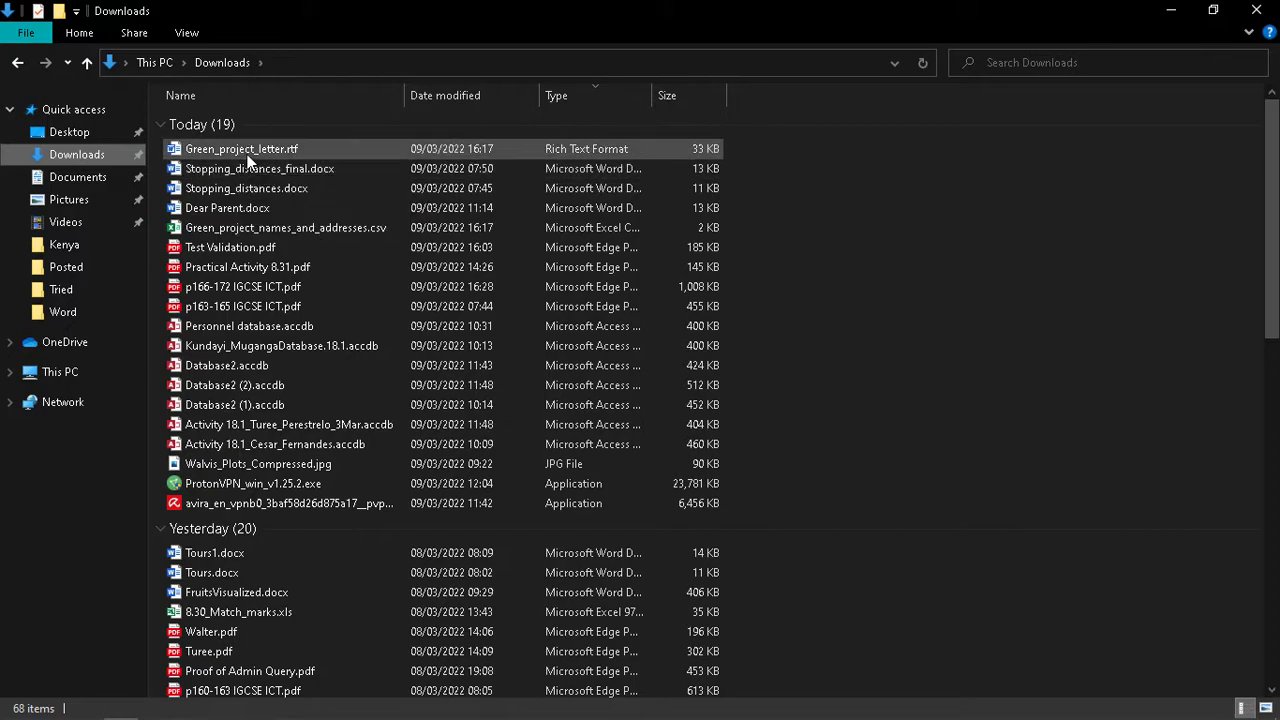
{"action": "double_click", "coordinate": [250, 149]}
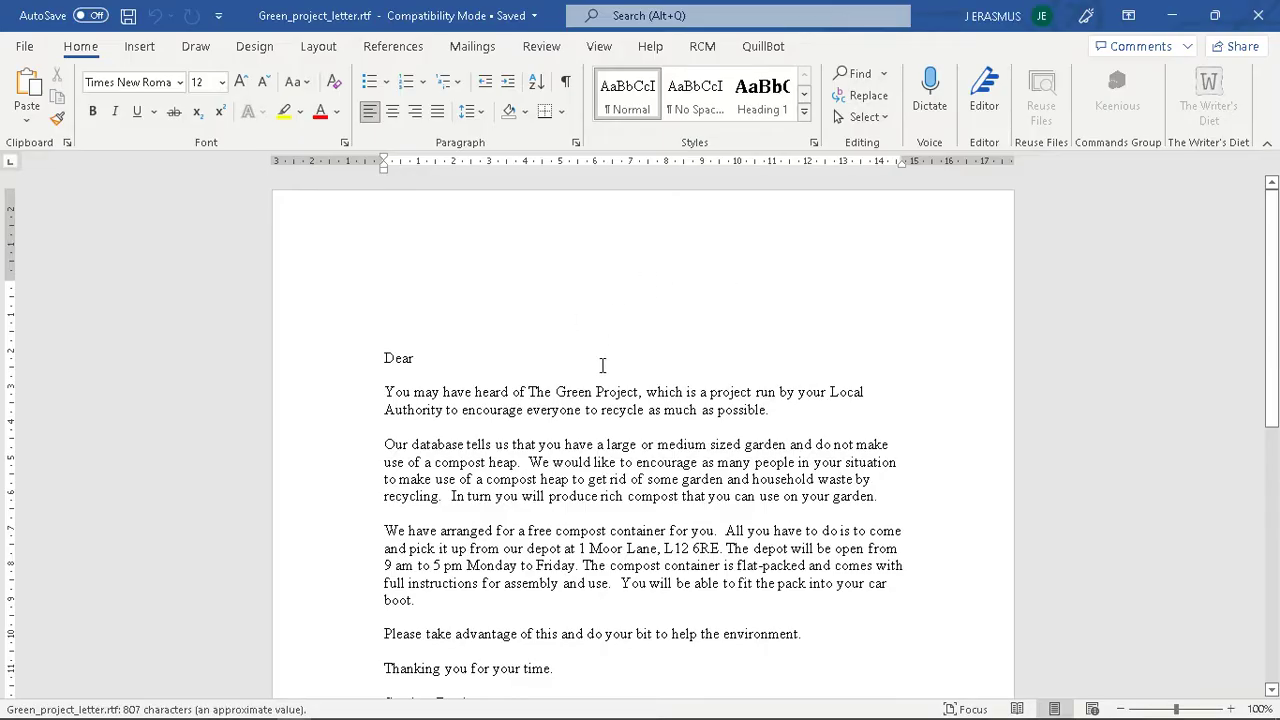
- Look over the whole letter and delete the selected blank lines above "Dear"
{"action": "scroll", "coordinate": [628, 349], "scroll_direction": "down", "scroll_amount": 4}
{"action": "scroll", "coordinate": [629, 348], "scroll_direction": "up", "scroll_amount": 4}
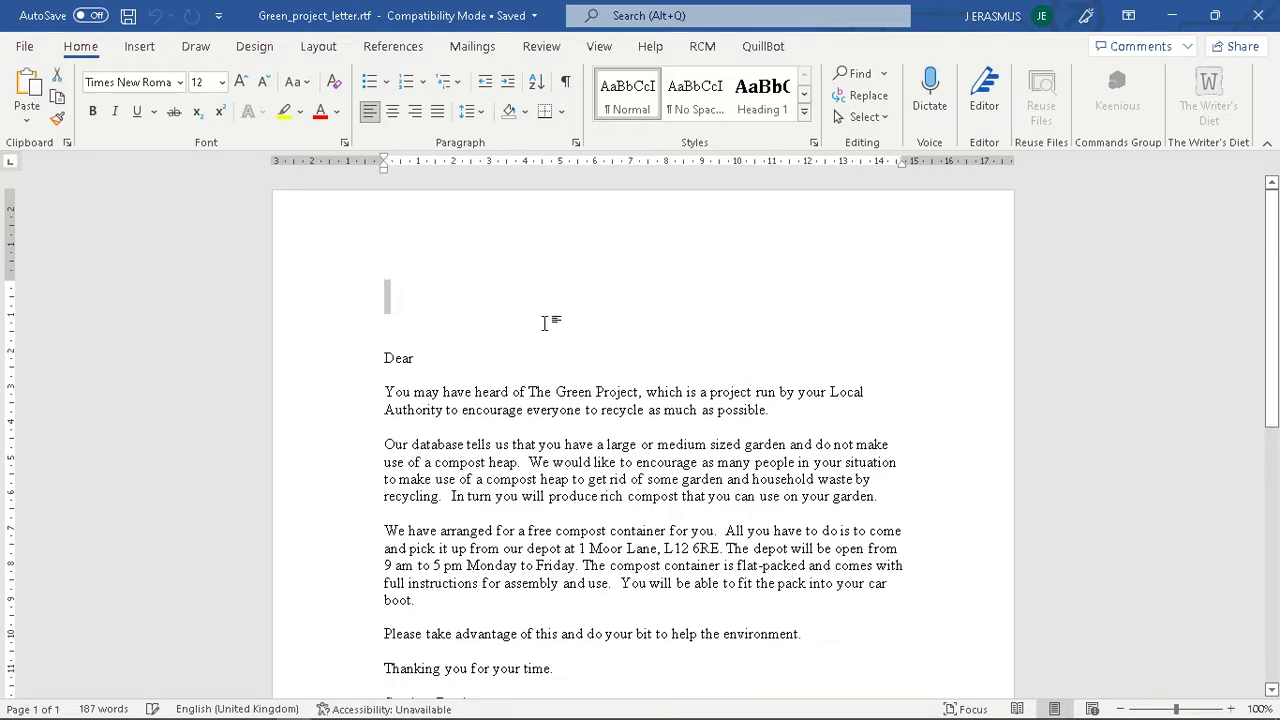
{"action": "key", "text": "Delete"}
{"action": "scroll", "coordinate": [622, 368], "scroll_direction": "down", "scroll_amount": 2}
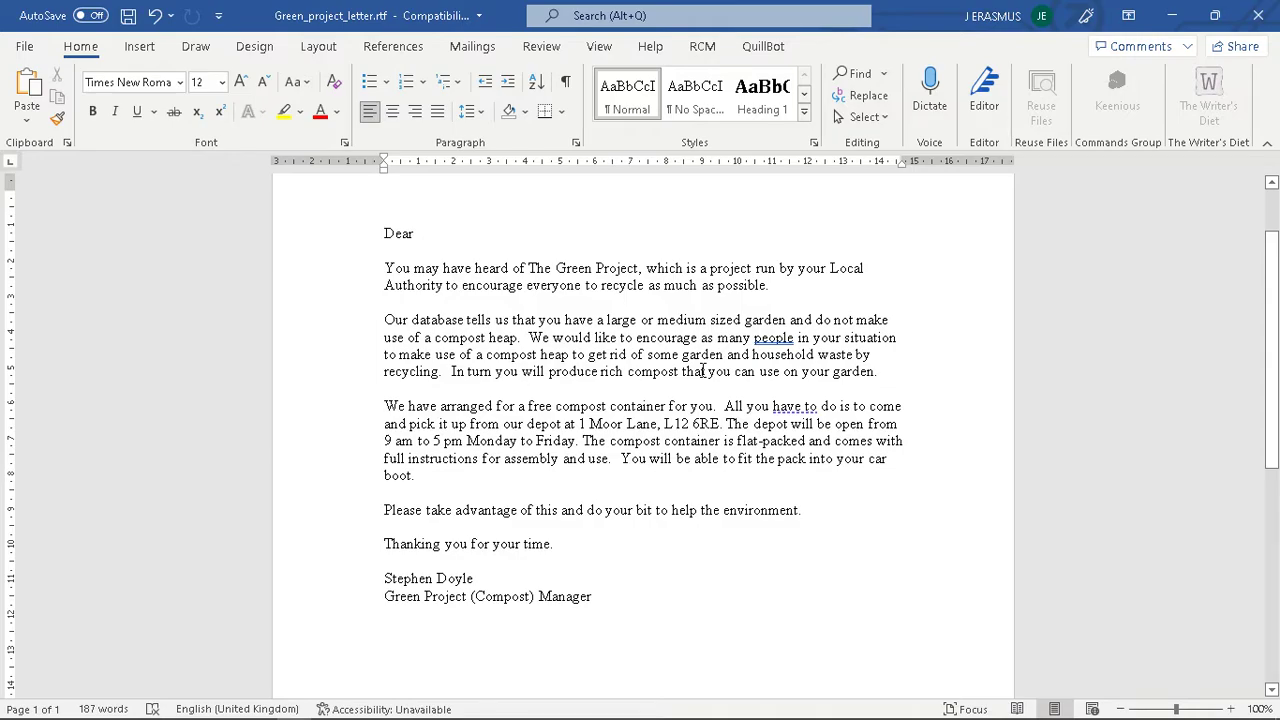
{"action": "key", "text": "alt+Tab"}
{"action": "key", "text": "alt+Tab"}
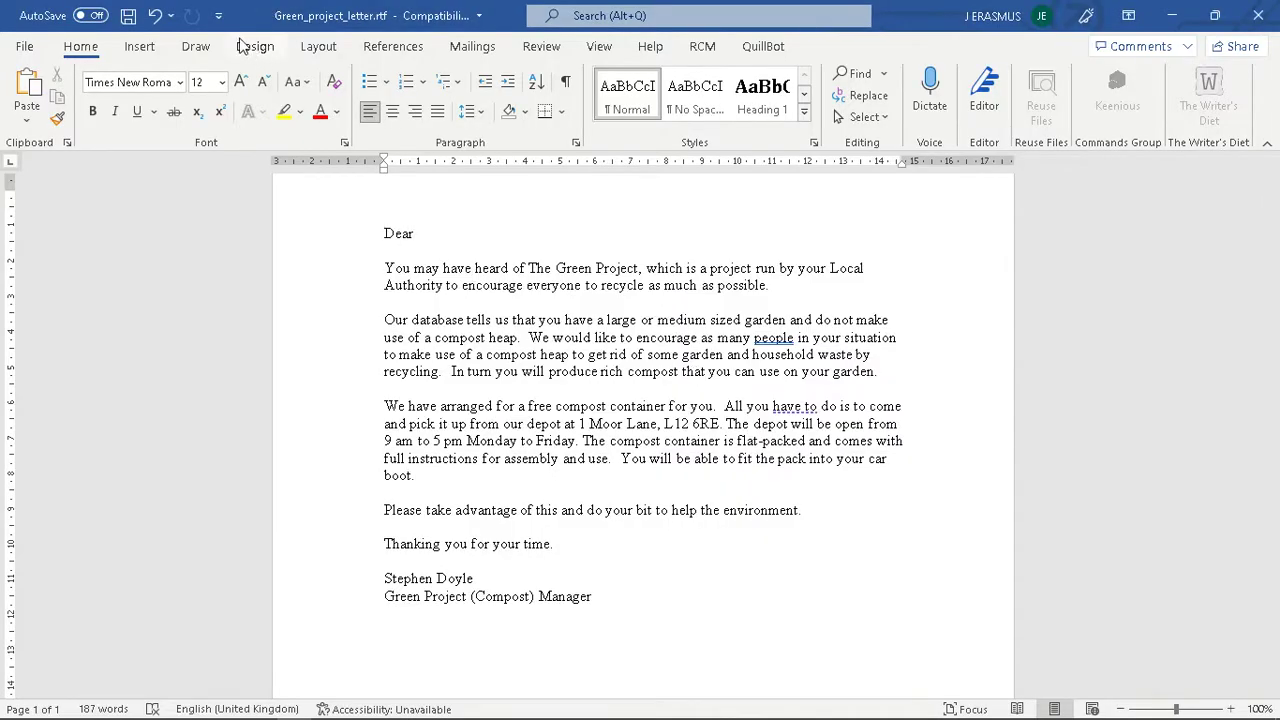
- Start the Step-by-Step Mail Merge Wizard for the letter with Letters as the document type
{"action": "left_click", "coordinate": [472, 46]}
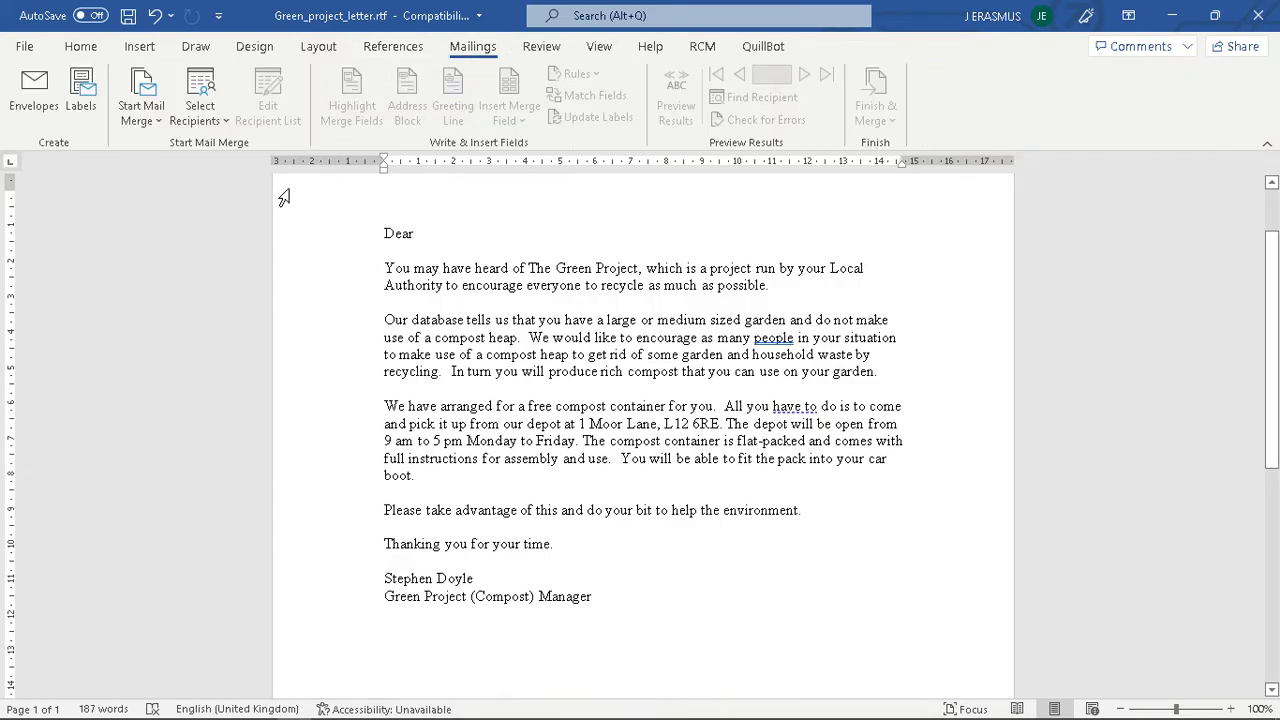
{"action": "left_click", "coordinate": [146, 92]}
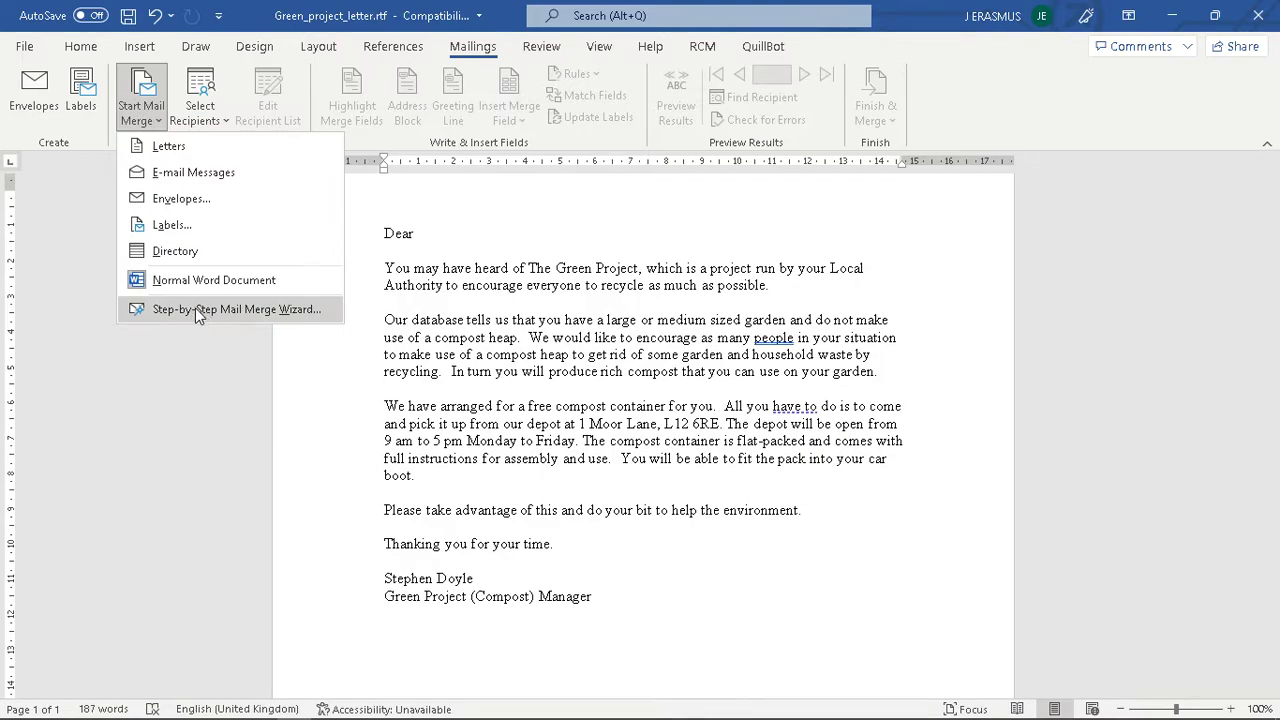
{"action": "left_click", "coordinate": [195, 308]}
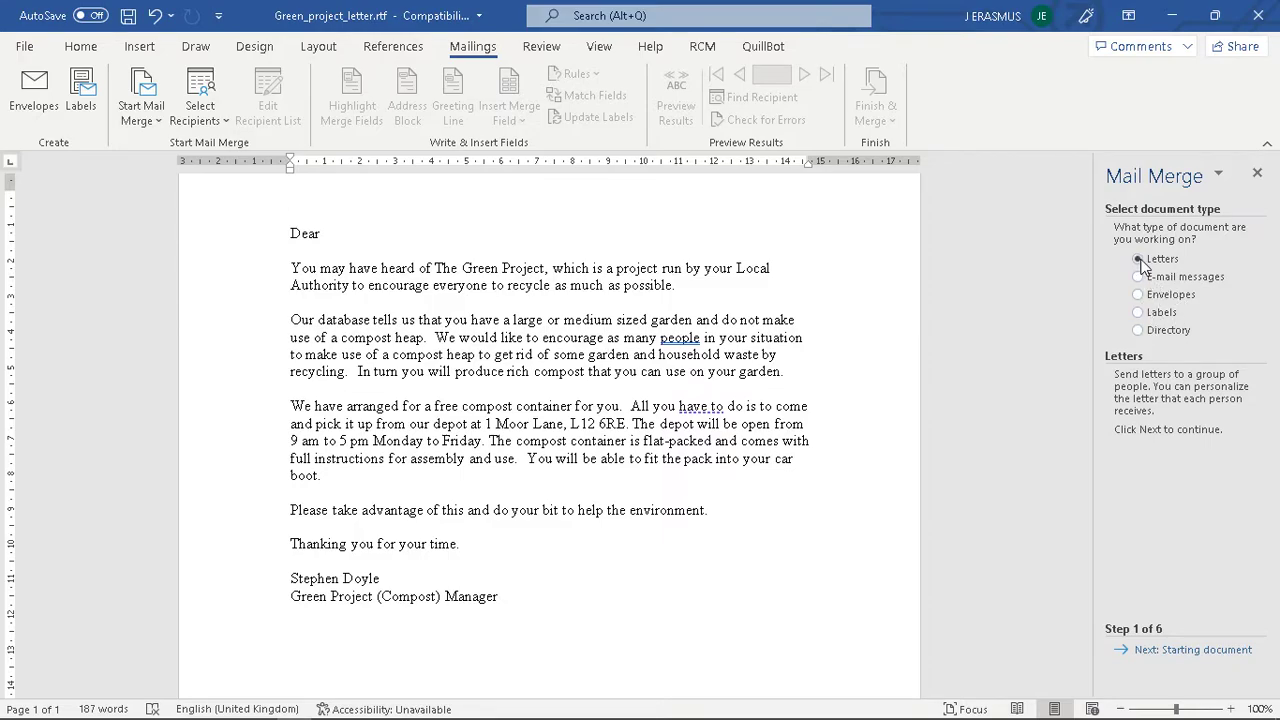
{"action": "left_click", "coordinate": [1182, 651]}
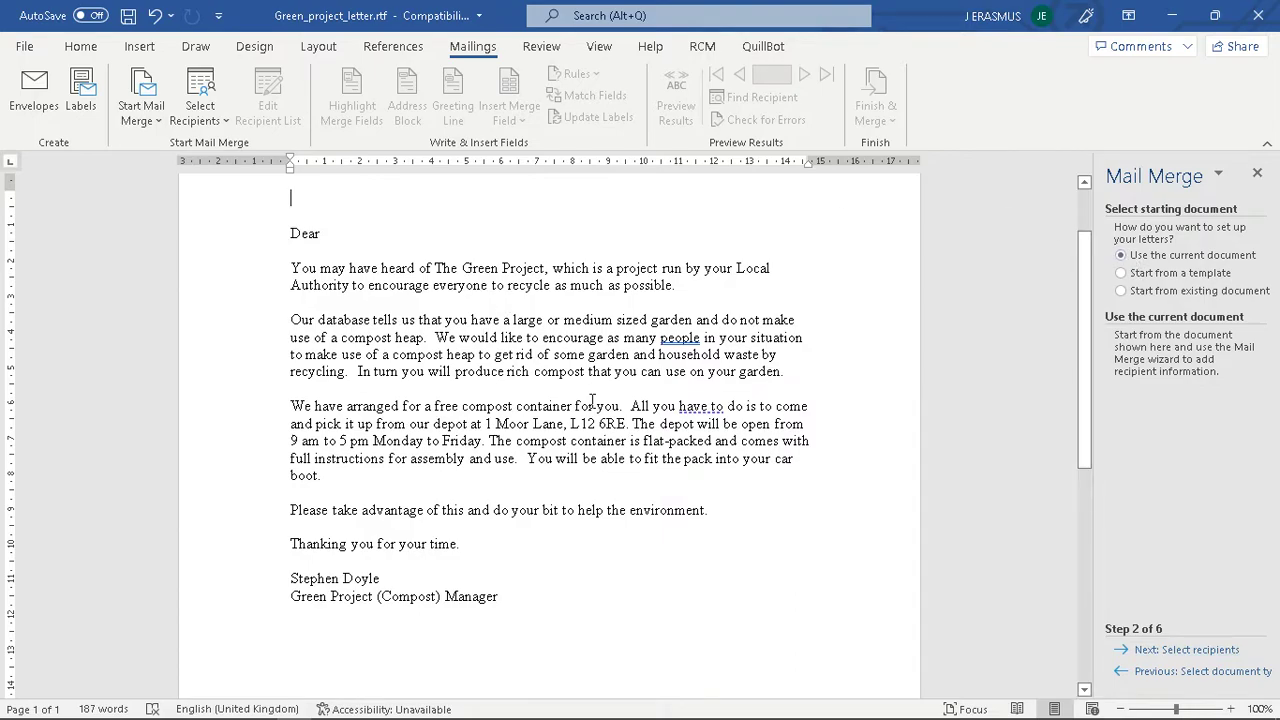
- Use the current document as the starting document and proceed to selecting recipients
{"action": "scroll", "coordinate": [503, 296], "scroll_direction": "up", "scroll_amount": 2}
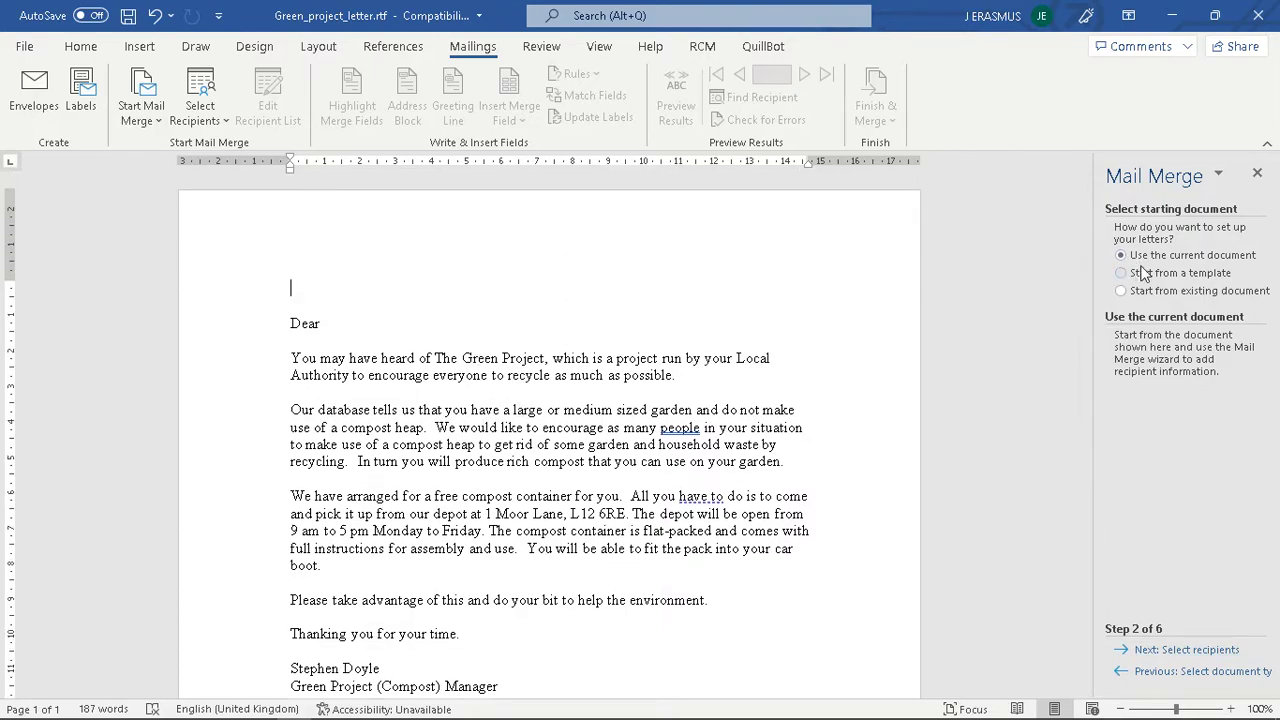
{"action": "scroll", "coordinate": [499, 427], "scroll_direction": "down", "scroll_amount": 1}
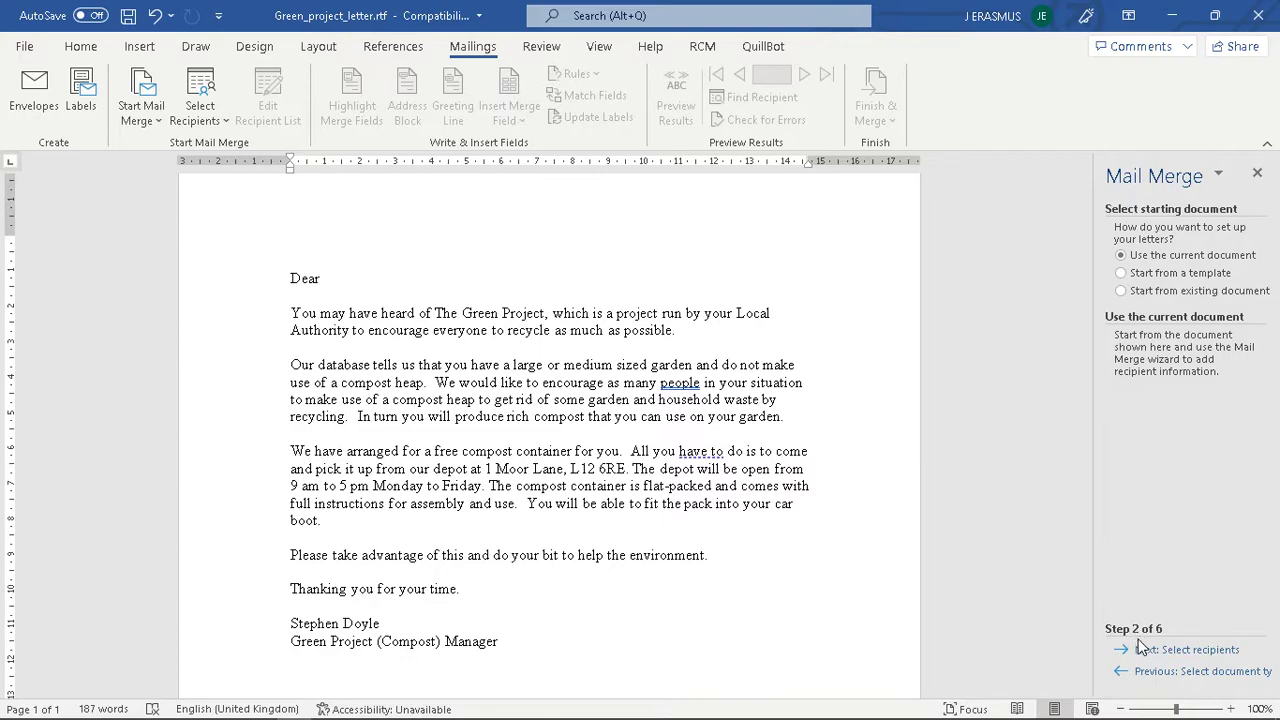
{"action": "left_click", "coordinate": [1184, 650]}
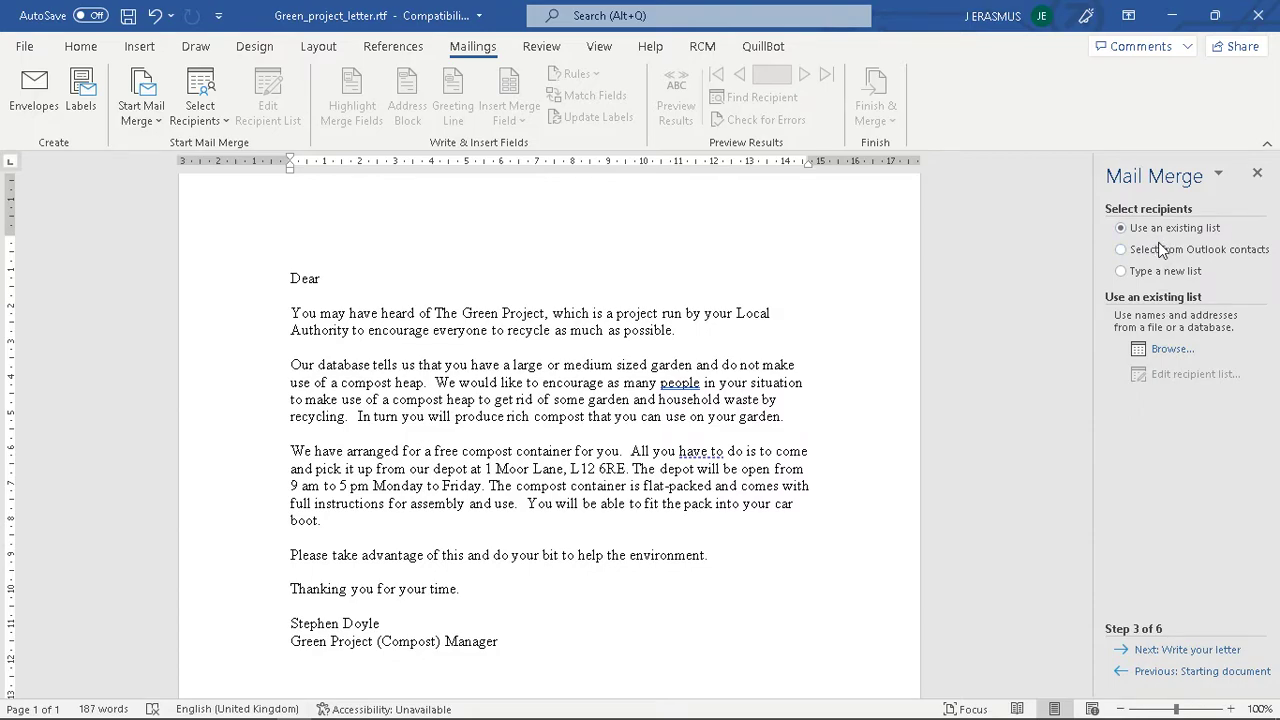
- Start browsing for an existing recipient list, and check the Downloads folder and the Classroom attachments for Green_project_names_and_addresses.csv
{"action": "left_click", "coordinate": [1167, 349]}
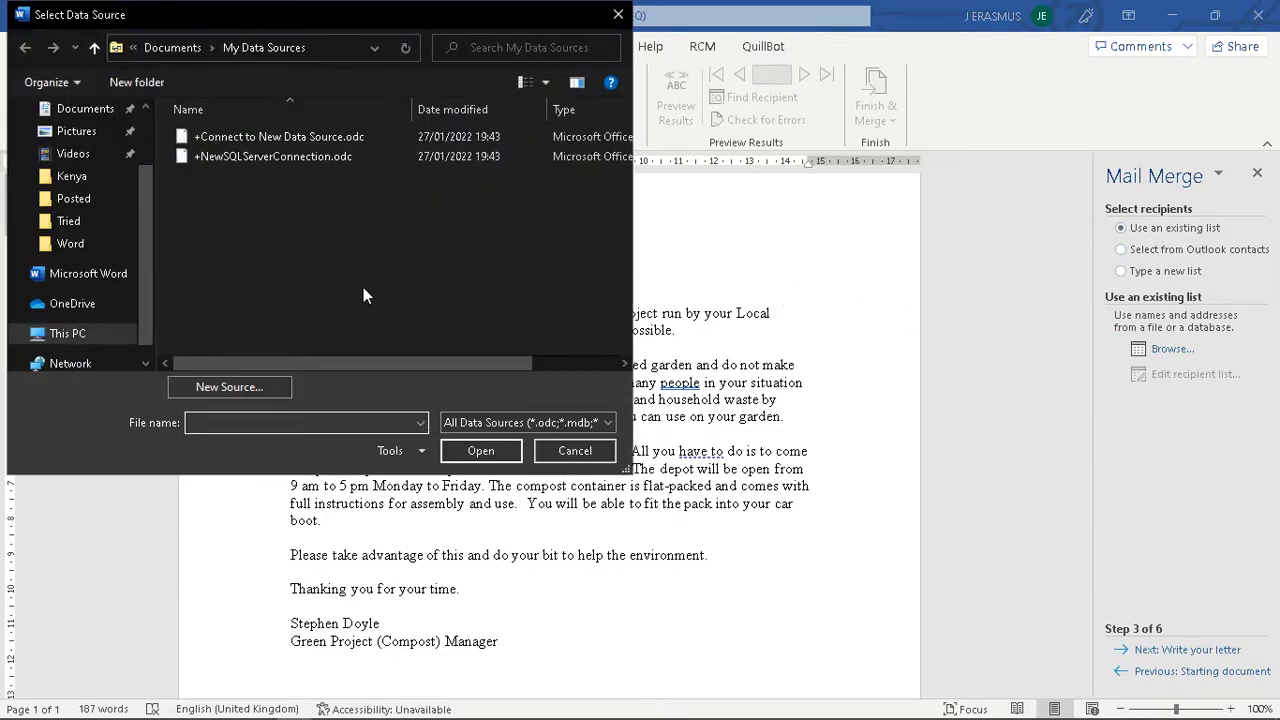
{"action": "key", "text": "alt+Tab"}
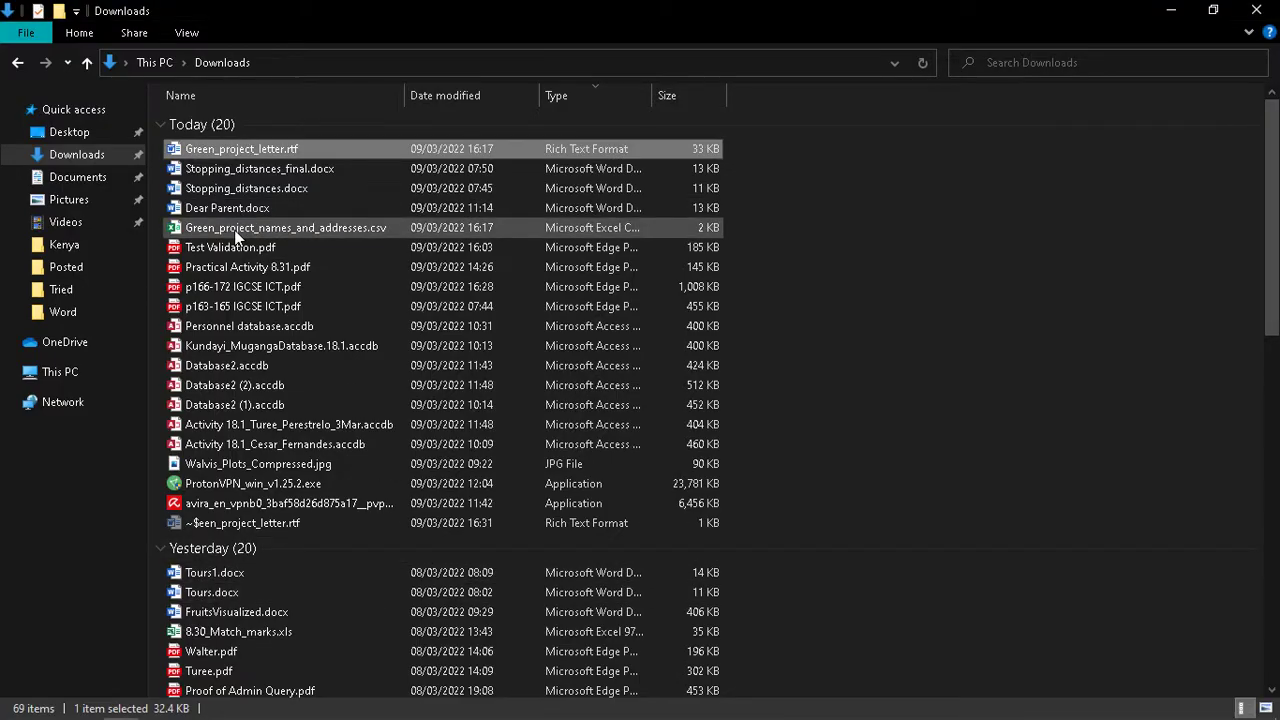
{"action": "left_click", "coordinate": [239, 229]}
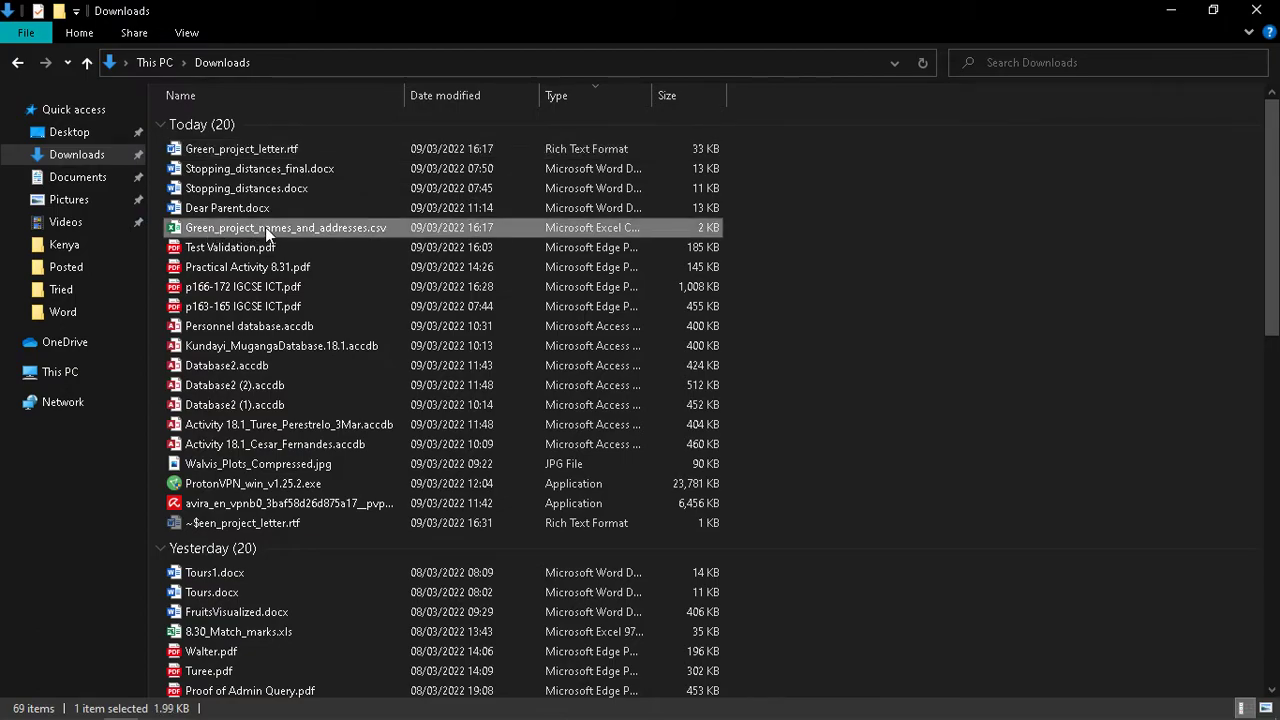
{"action": "key", "text": "alt+Tab"}
{"action": "key", "text": "alt+Tab"}
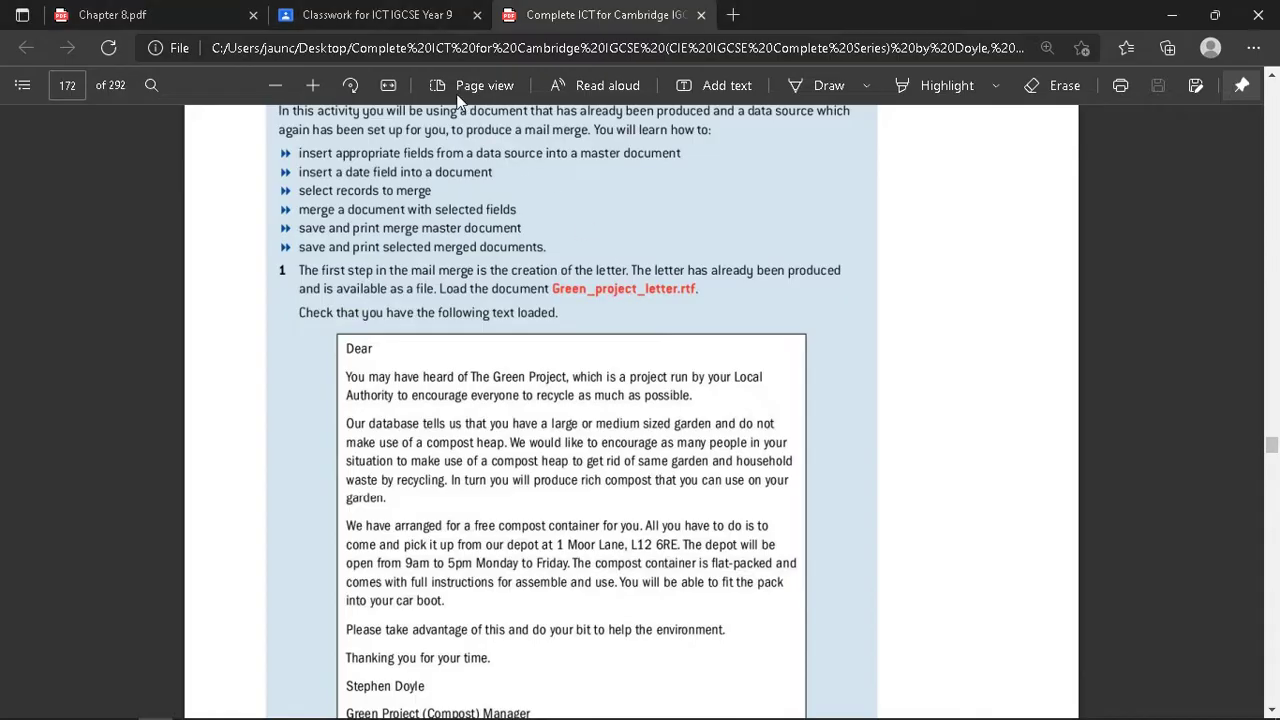
{"action": "left_click", "coordinate": [294, 12]}
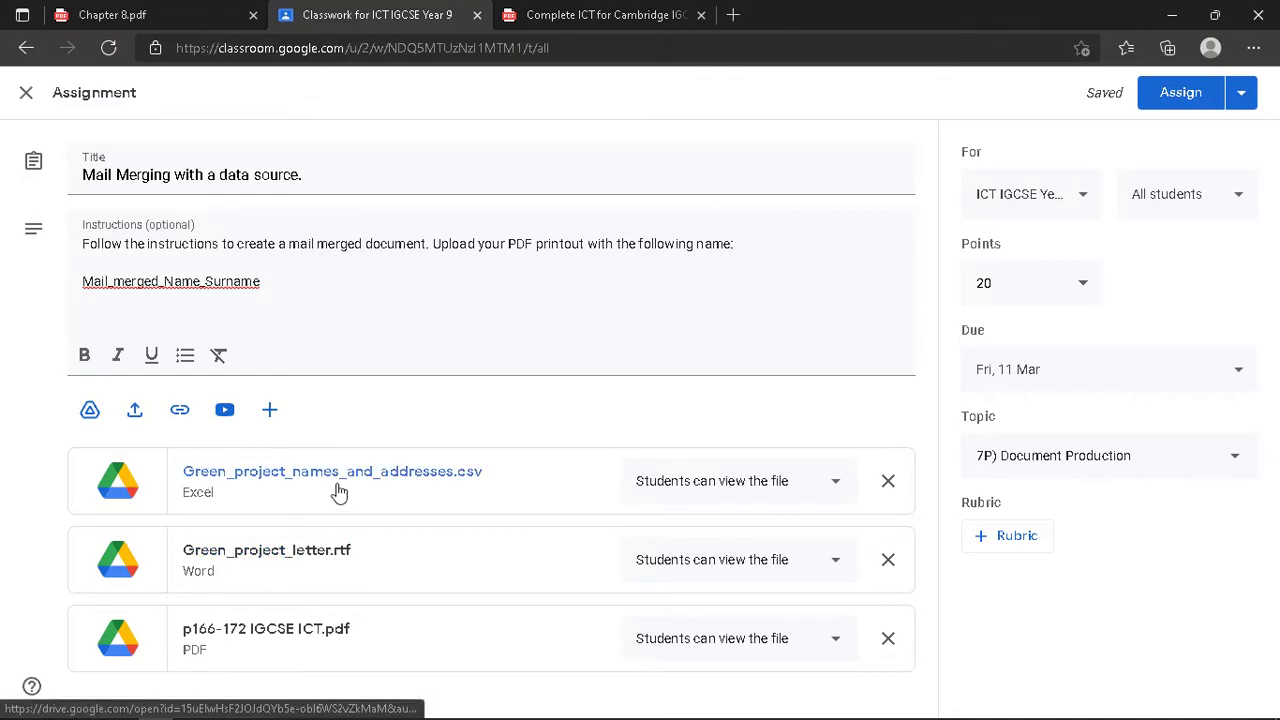
{"action": "key", "text": "alt+Tab"}
{"action": "key", "text": "alt+Tab"}
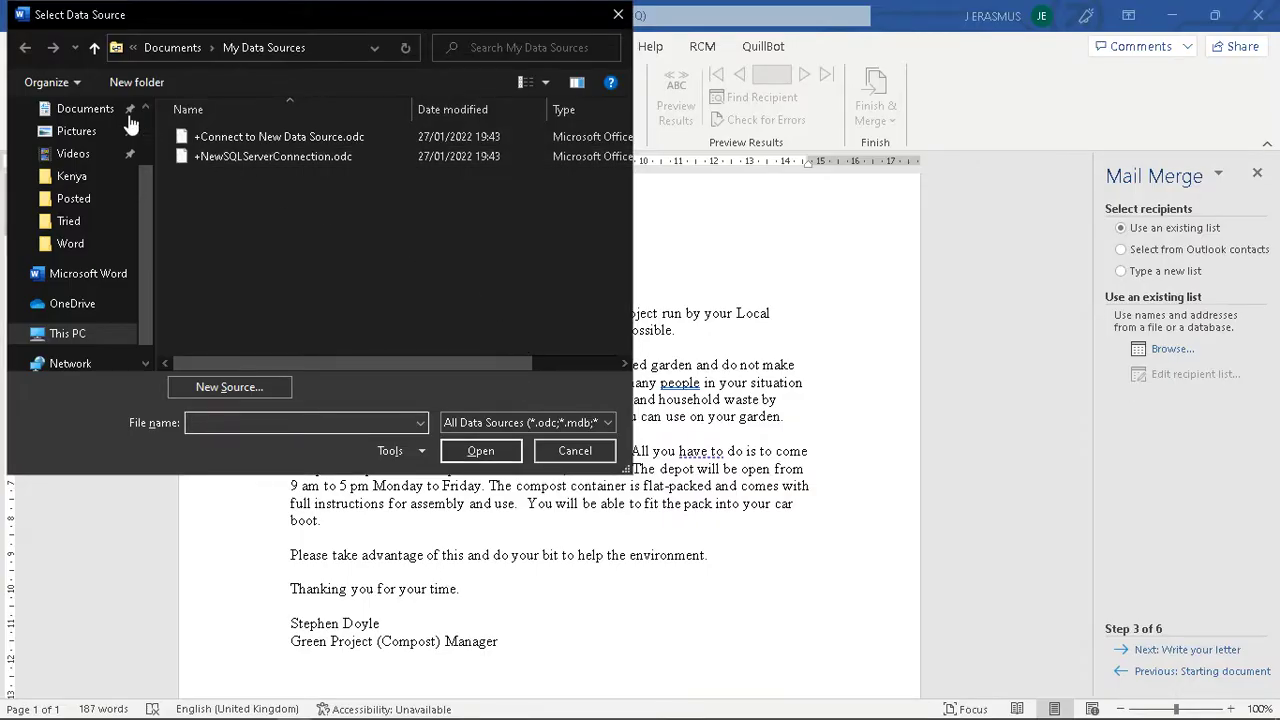
- Load Green_project_names_and_addresses.csv from the Downloads folder as the mail merge data source
{"action": "scroll", "coordinate": [91, 200], "scroll_direction": "up", "scroll_amount": 2}
{"action": "left_click", "coordinate": [85, 169]}
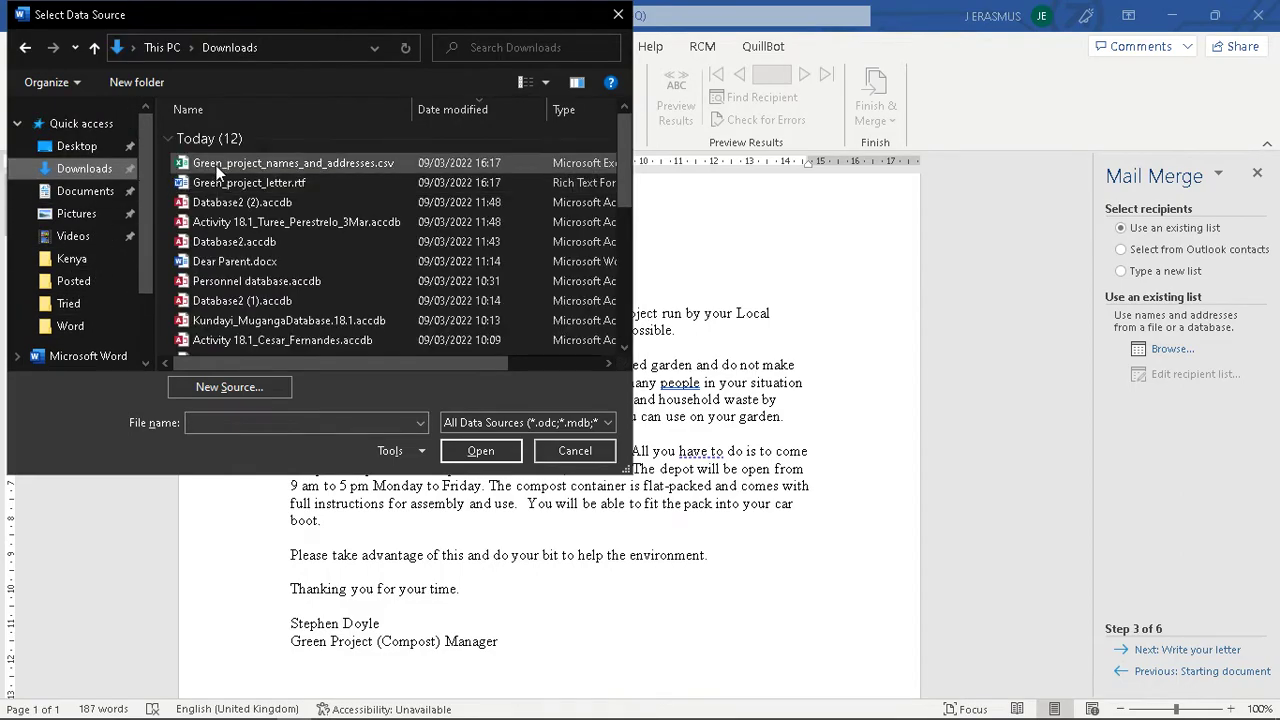
{"action": "left_click", "coordinate": [240, 163]}
{"action": "left_click", "coordinate": [481, 451]}
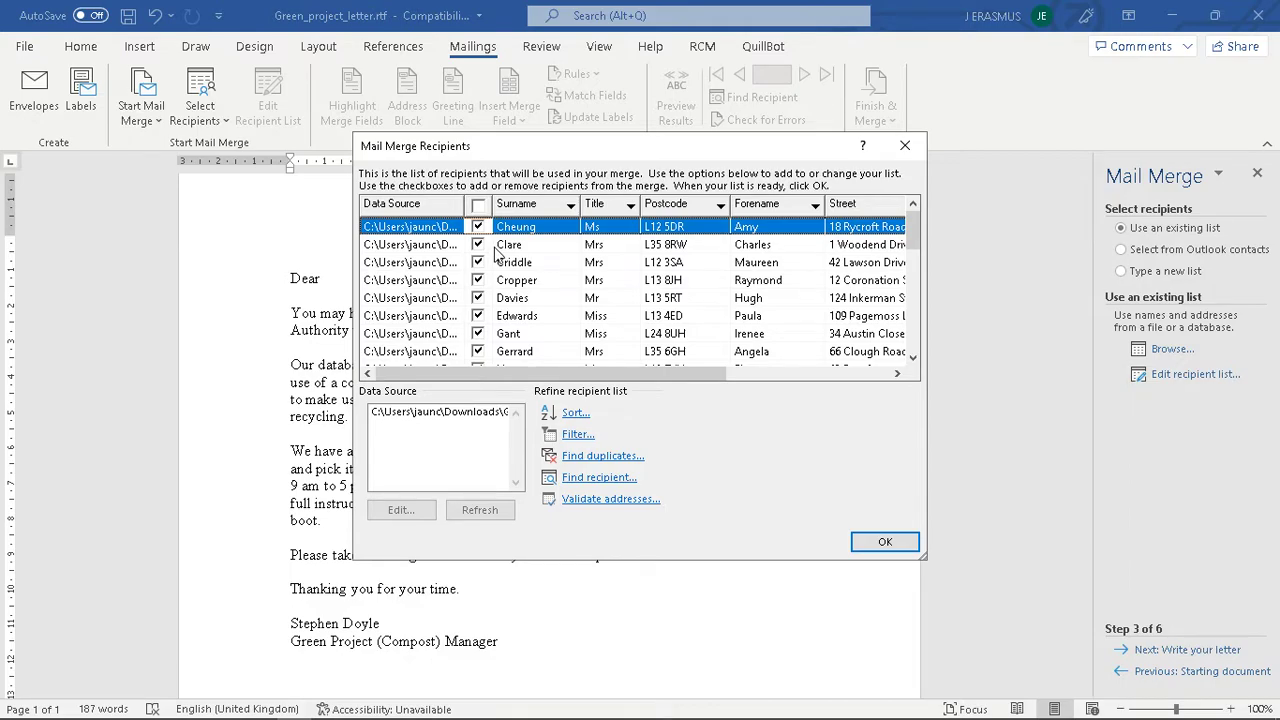
- Look through the mail merge recipients and deselect all of them at once
{"action": "scroll", "coordinate": [540, 290], "scroll_direction": "down", "scroll_amount": 6}
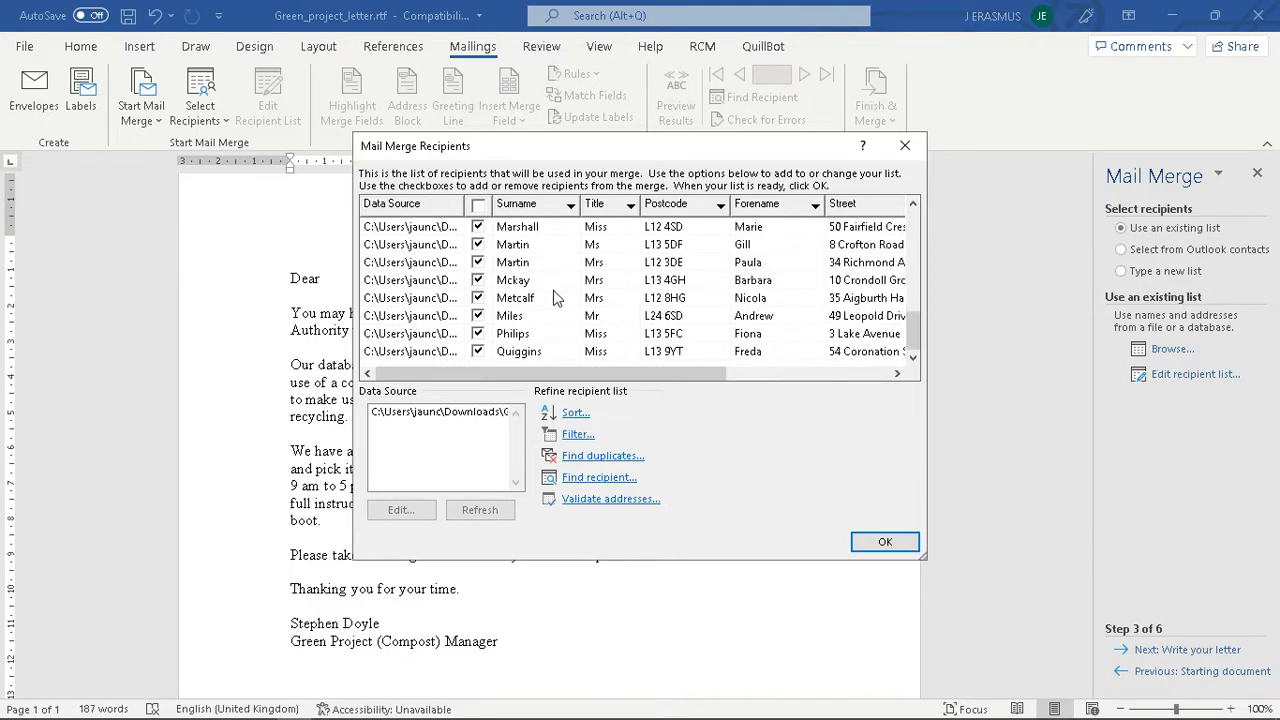
{"action": "scroll", "coordinate": [545, 280], "scroll_direction": "up", "scroll_amount": 6}
{"action": "left_click", "coordinate": [481, 206]}
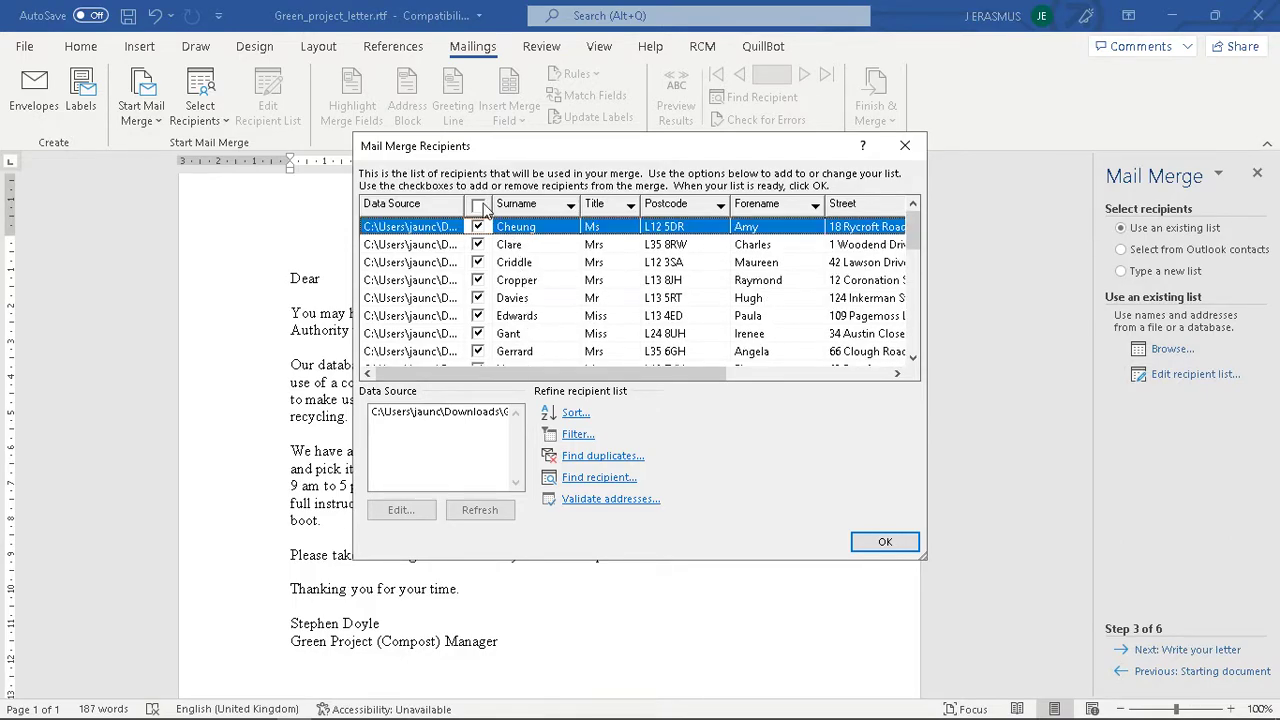
{"action": "left_click", "coordinate": [479, 206]}
- Look up in the textbook PDF which six recipients the letters should be sent to
{"action": "key", "text": "alt+Tab"}
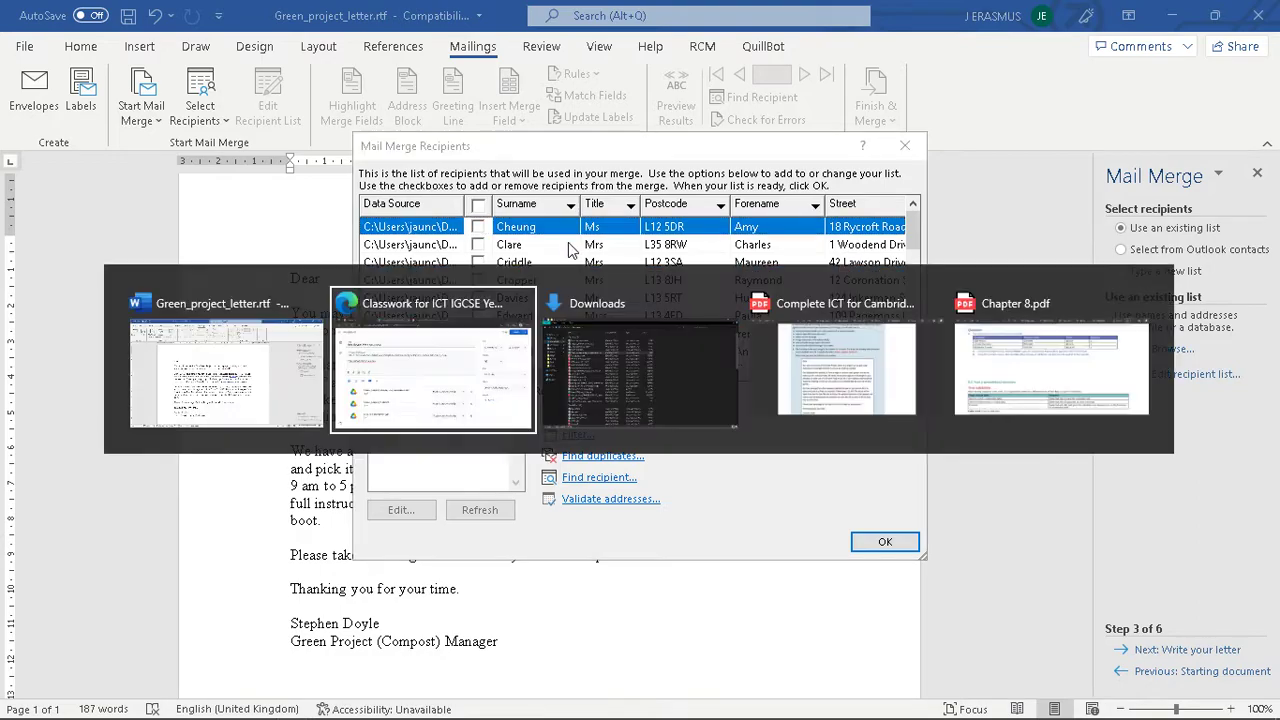
{"action": "key", "text": "alt+Tab"}
{"action": "key", "text": "alt+Tab"}
{"action": "scroll", "coordinate": [583, 424], "scroll_direction": "down", "scroll_amount": 10}
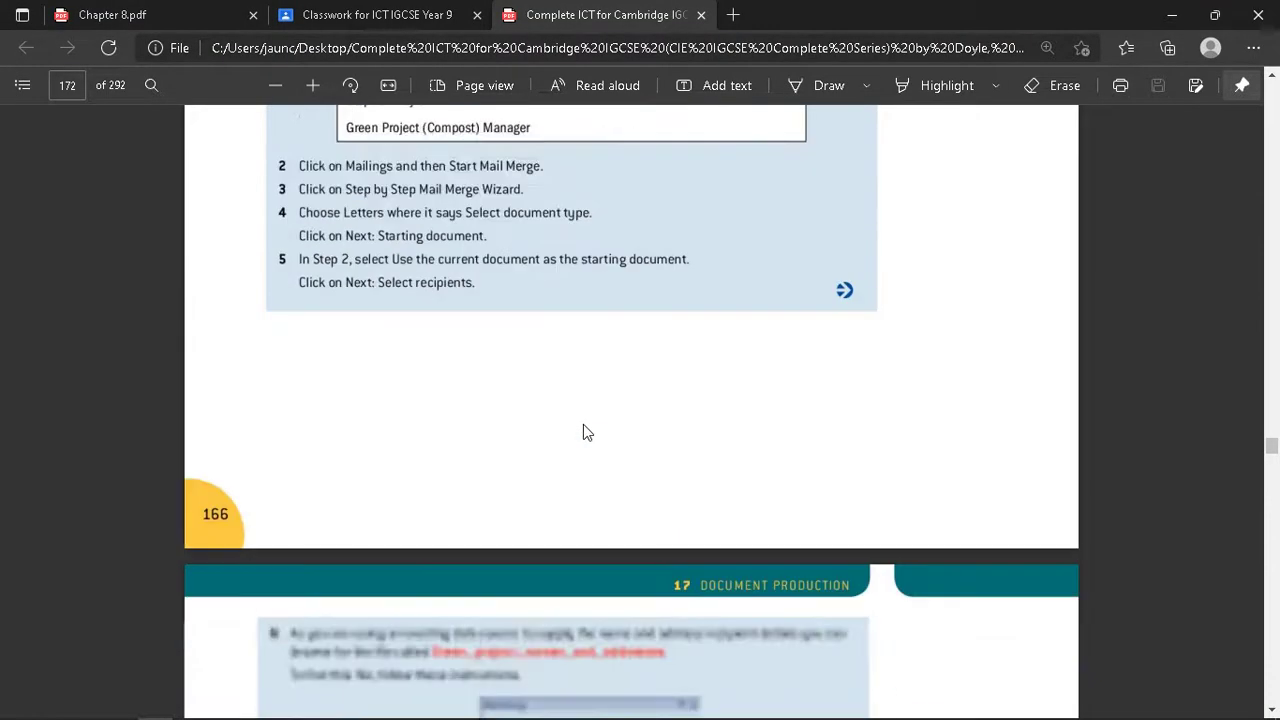
{"action": "scroll", "coordinate": [417, 419], "scroll_direction": "down", "scroll_amount": 3}
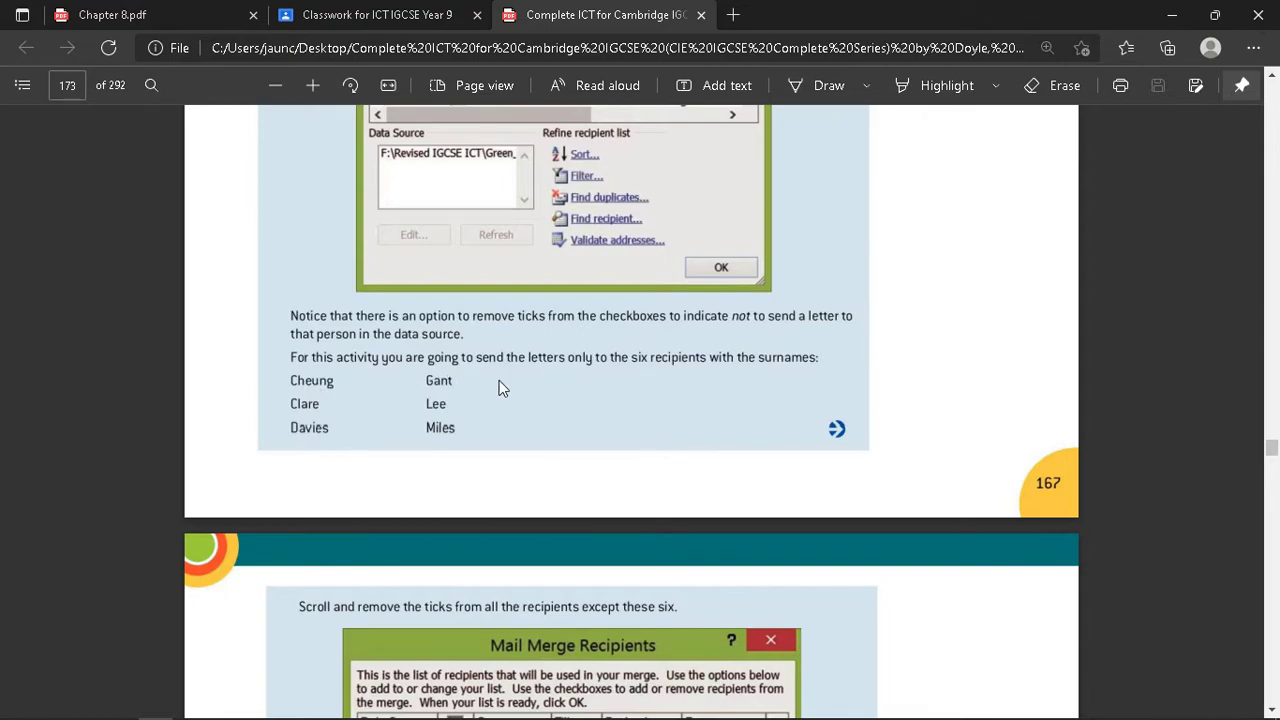
- Switch back to Word and include the first four of the textbook's six listed recipients in the mail merge
{"action": "key", "text": "alt+Tab"}
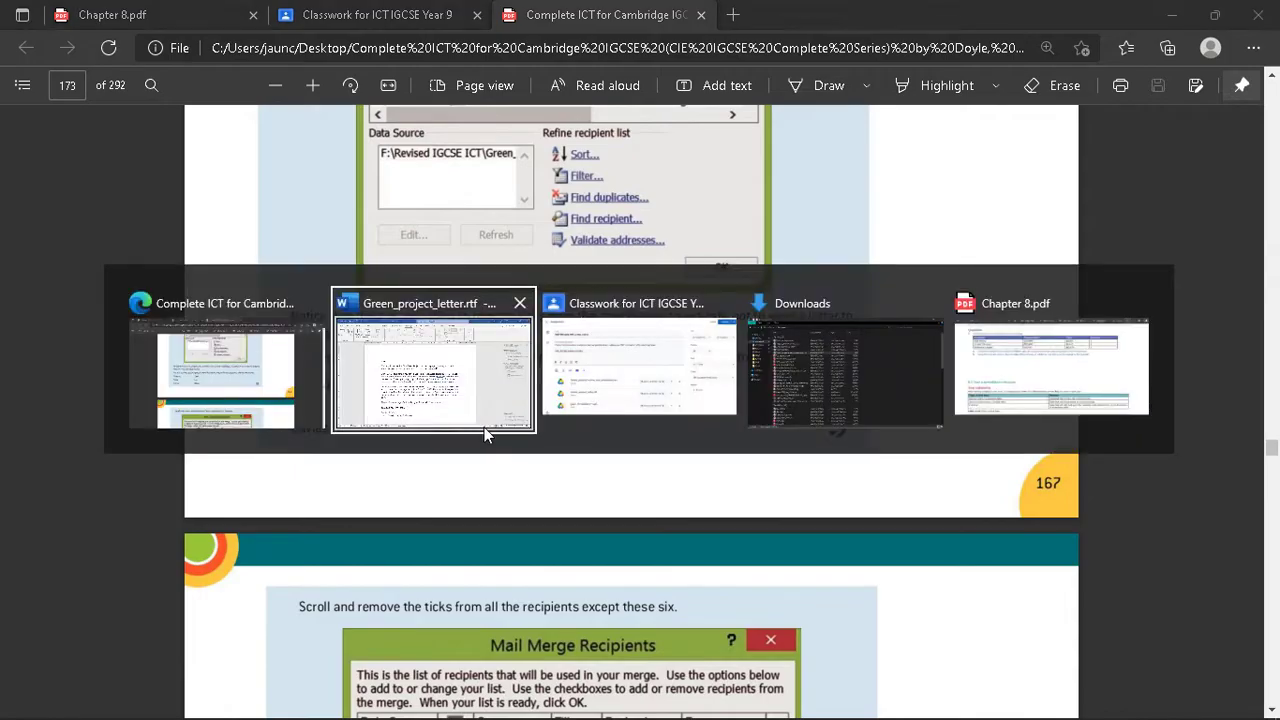
{"action": "left_click", "coordinate": [484, 427]}
{"action": "left_click", "coordinate": [478, 227]}
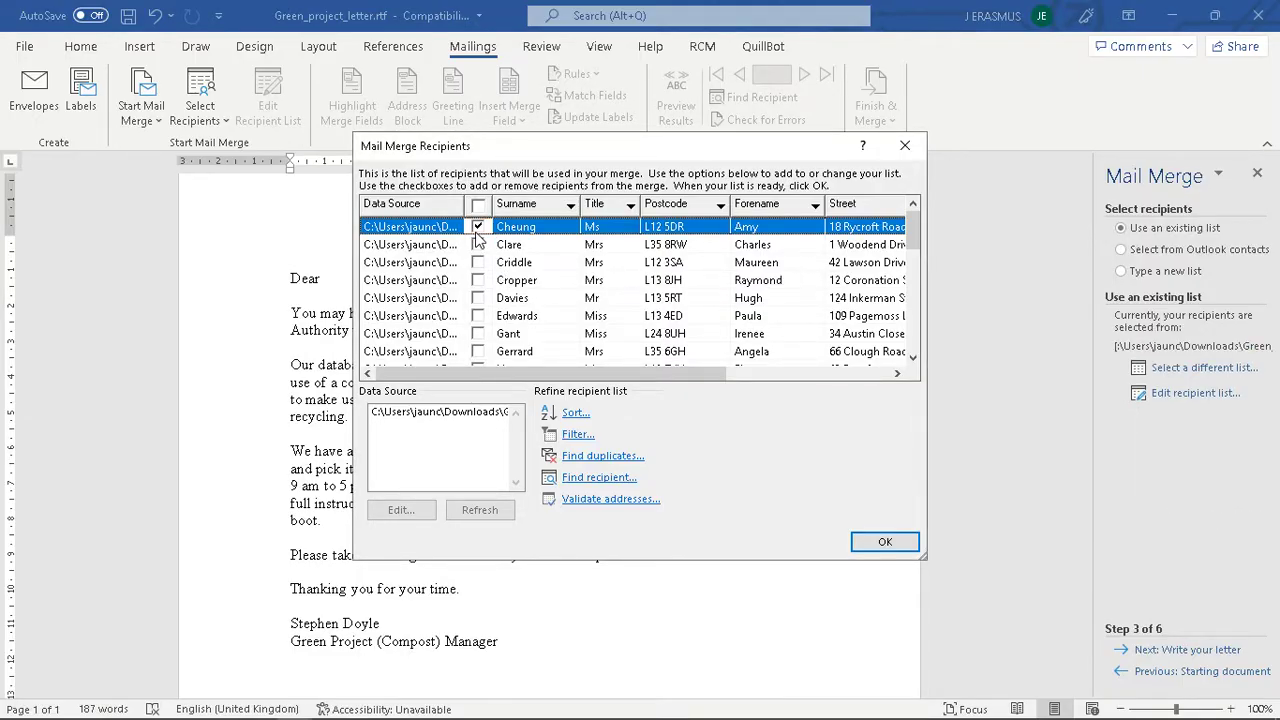
{"action": "left_click", "coordinate": [478, 245]}
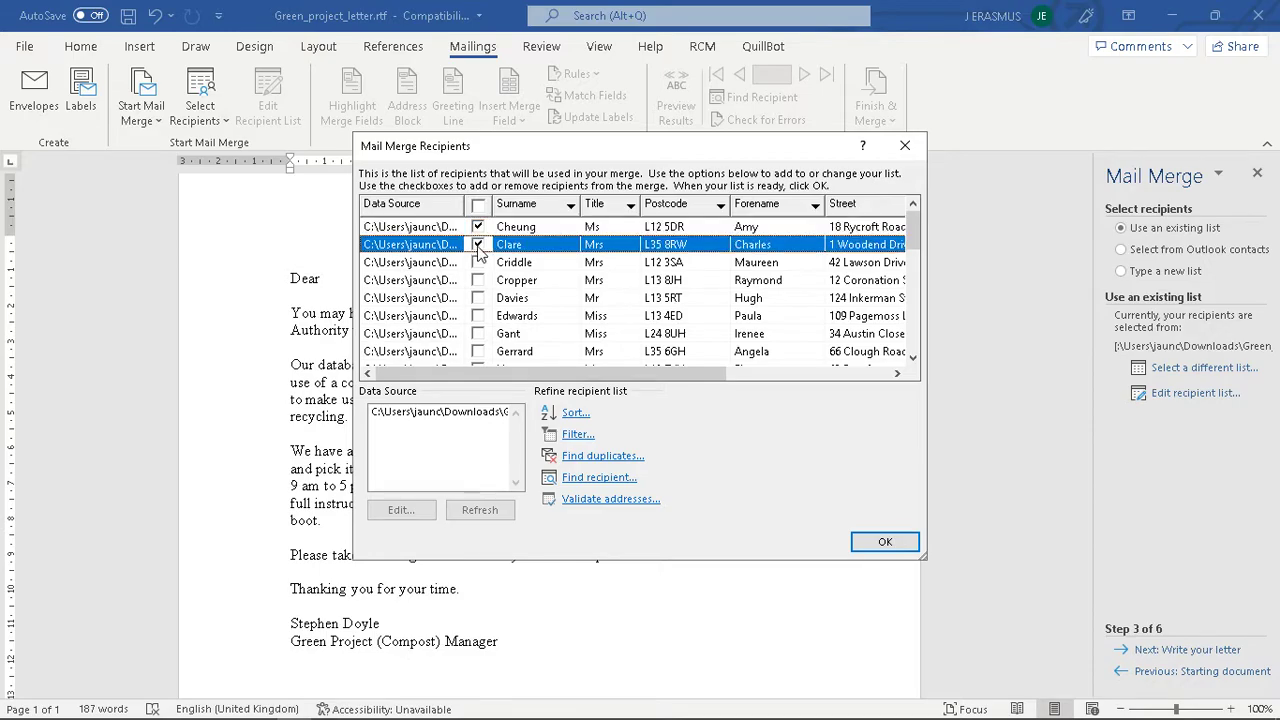
{"action": "left_click", "coordinate": [484, 302]}
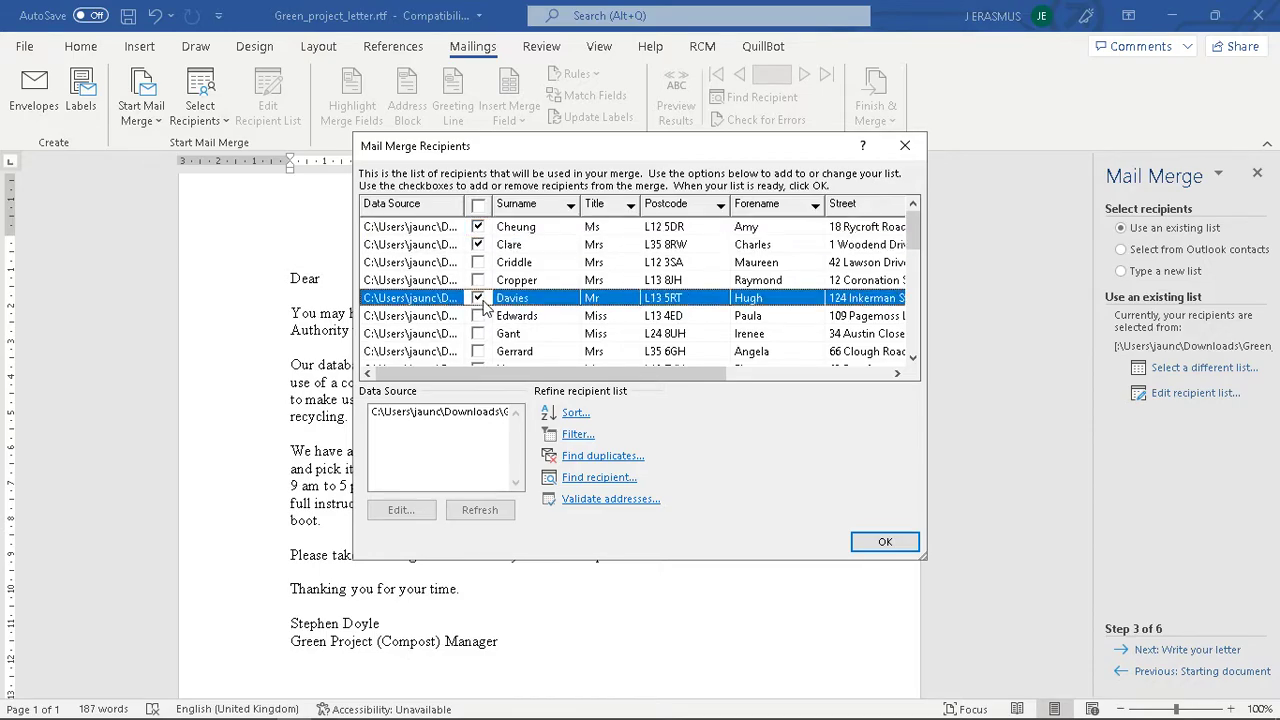
{"action": "scroll", "coordinate": [484, 303], "scroll_direction": "down", "scroll_amount": 1}
{"action": "left_click", "coordinate": [479, 281]}
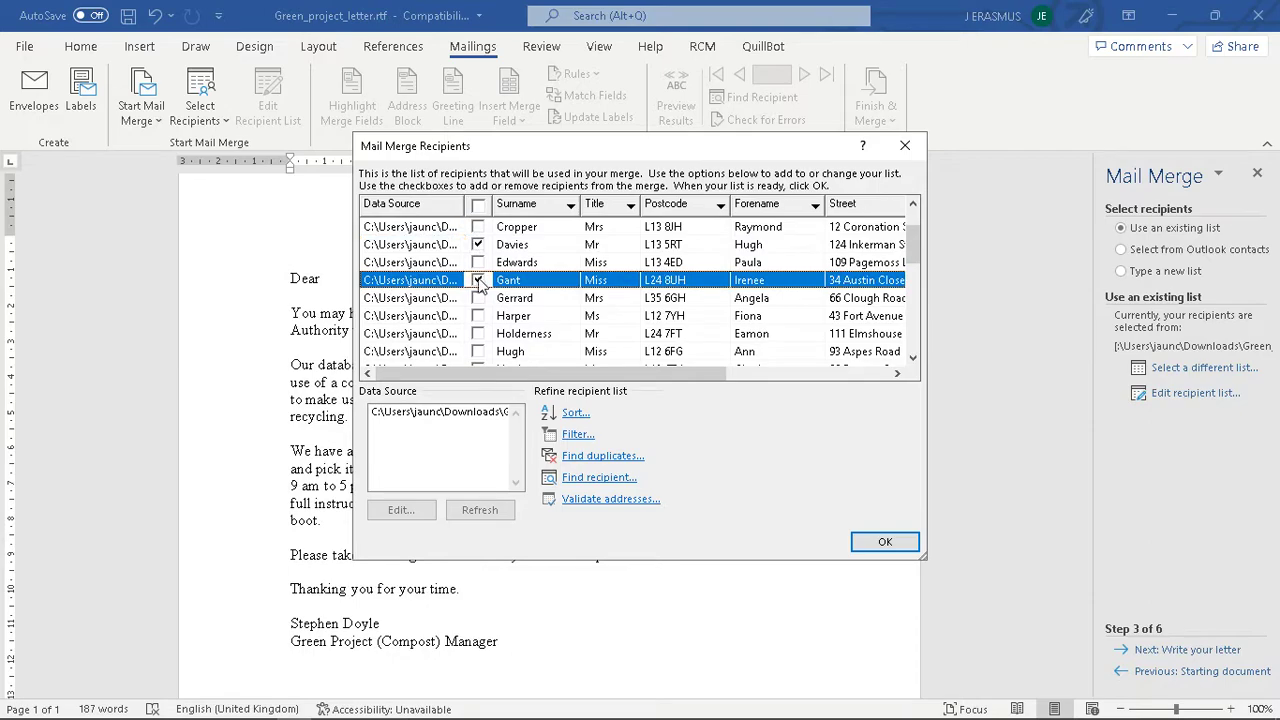
- Include the remaining two textbook recipients further down the list and confirm the recipient selection
{"action": "scroll", "coordinate": [504, 306], "scroll_direction": "down", "scroll_amount": 3}
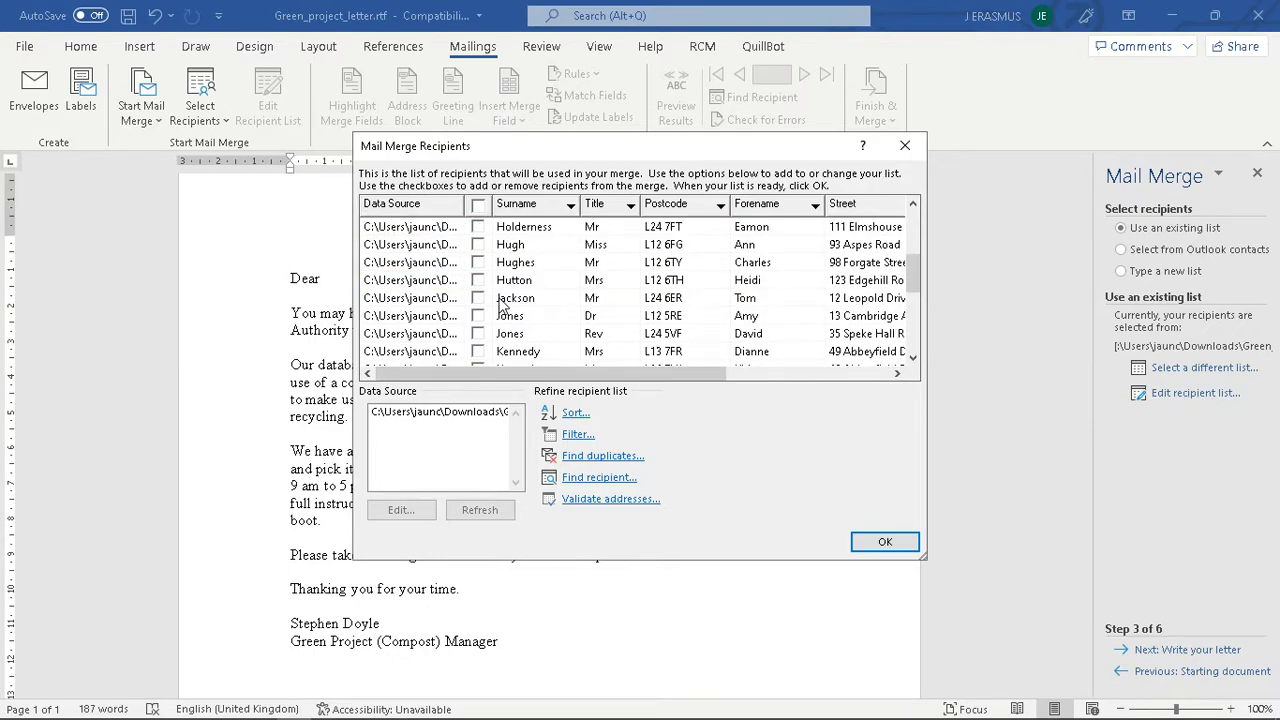
{"action": "left_click", "coordinate": [482, 337]}
{"action": "scroll", "coordinate": [484, 335], "scroll_direction": "down", "scroll_amount": 3}
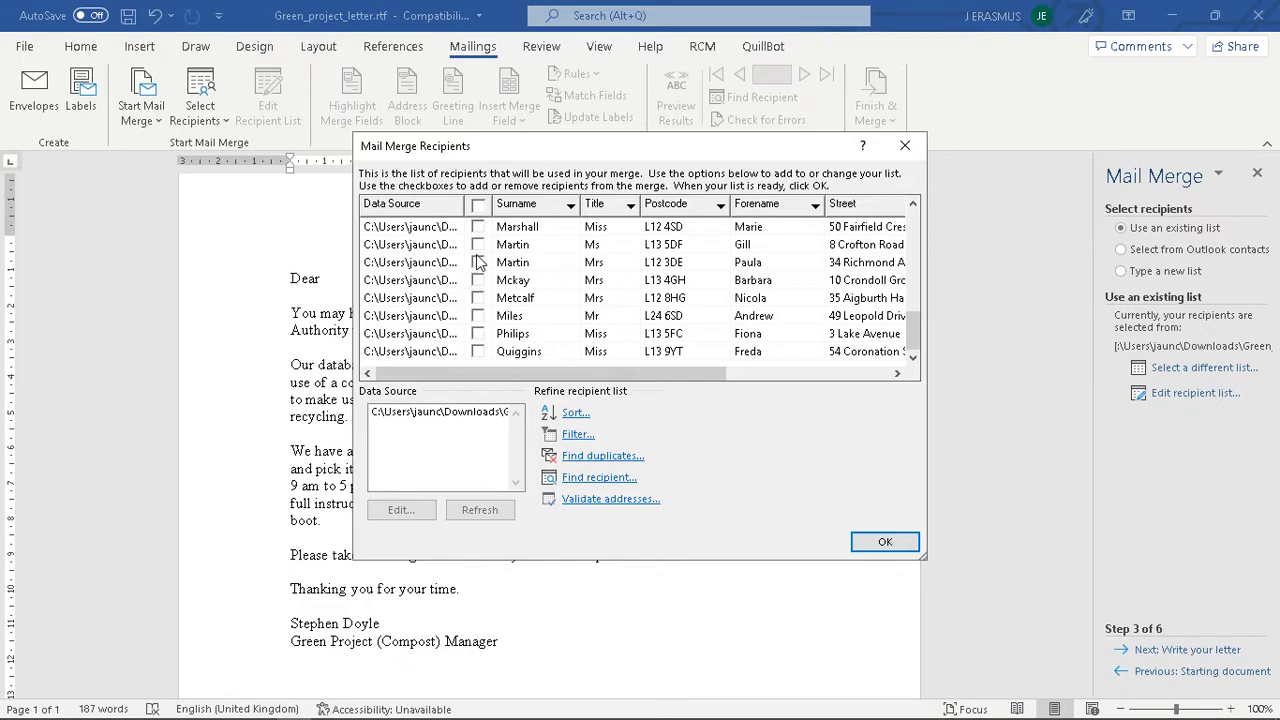
{"action": "left_click", "coordinate": [478, 316]}
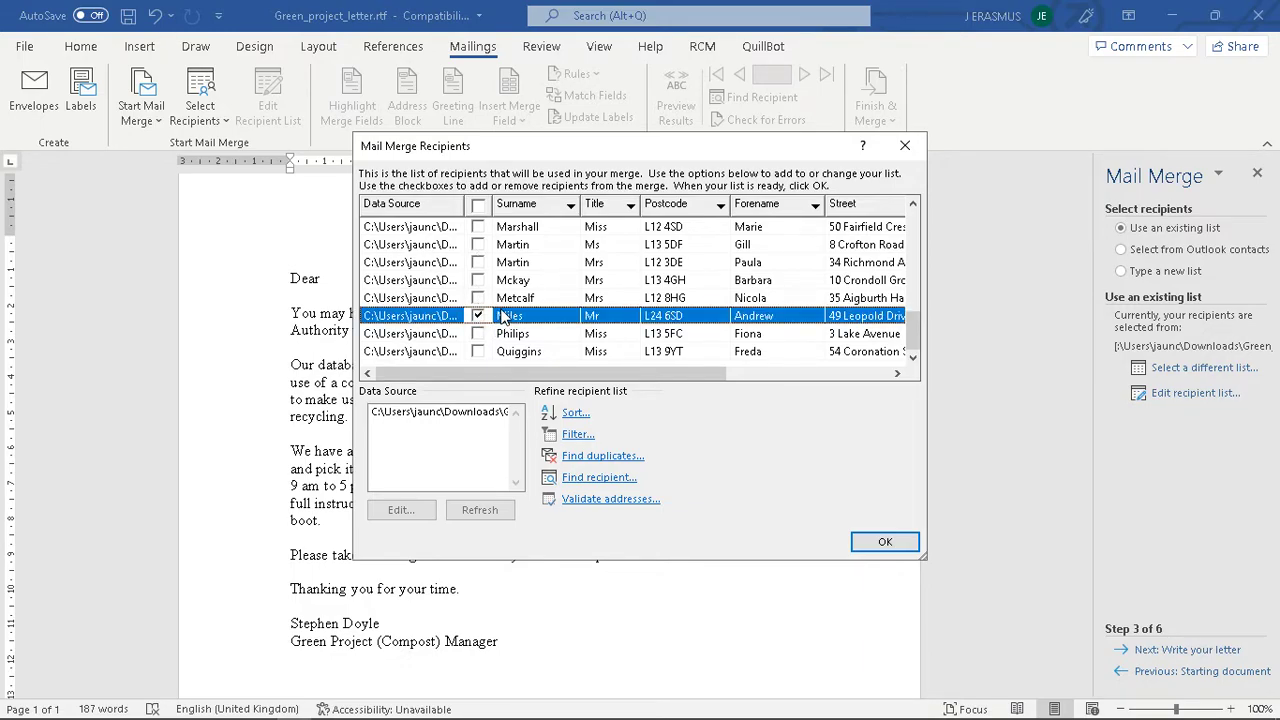
{"action": "scroll", "coordinate": [625, 356], "scroll_direction": "up", "scroll_amount": 10}
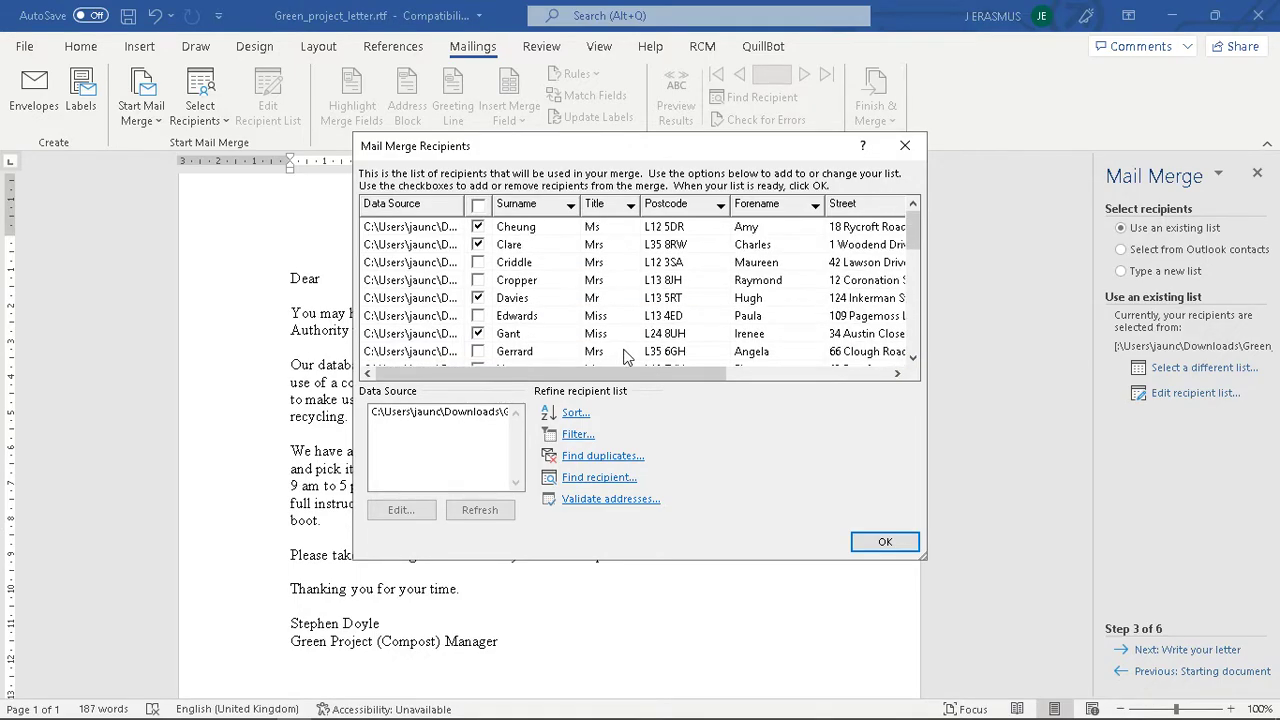
{"action": "left_click", "coordinate": [885, 543]}
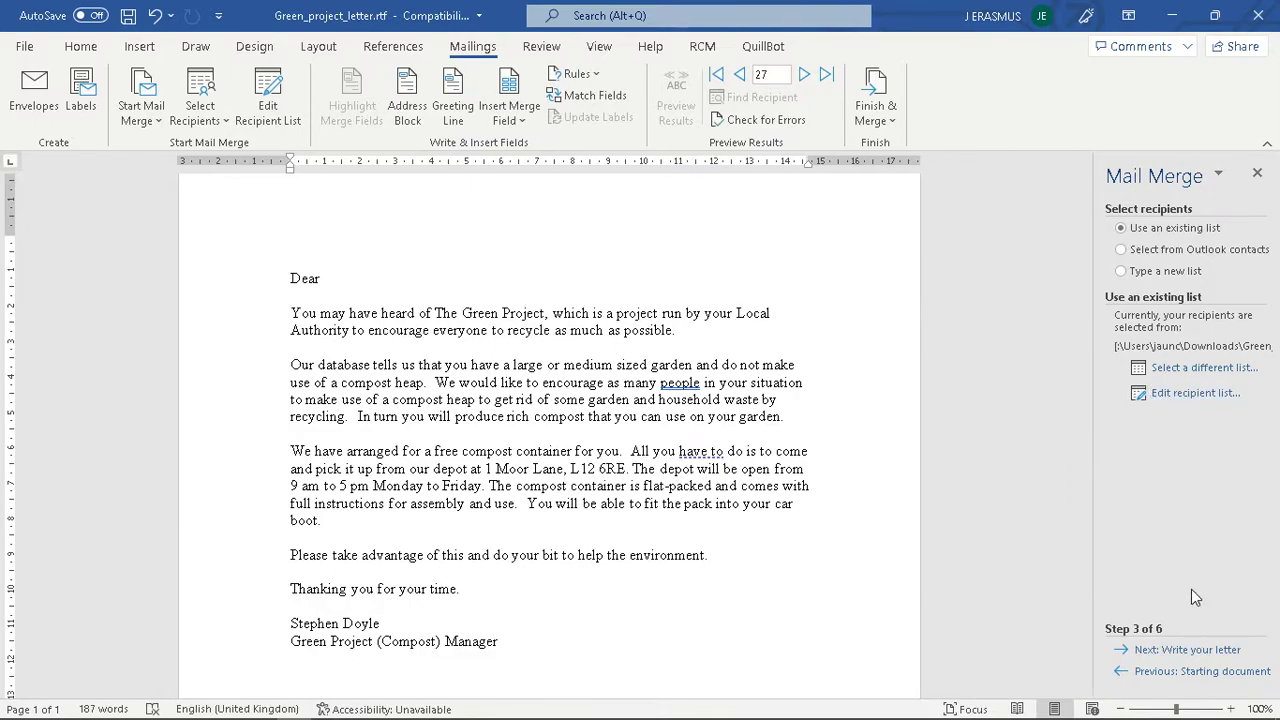
- Reopen the mail merge recipient list to review which recipients are ticked, and close it
{"action": "left_click", "coordinate": [1195, 393]}
{"action": "scroll", "coordinate": [567, 279], "scroll_direction": "up", "scroll_amount": 3}
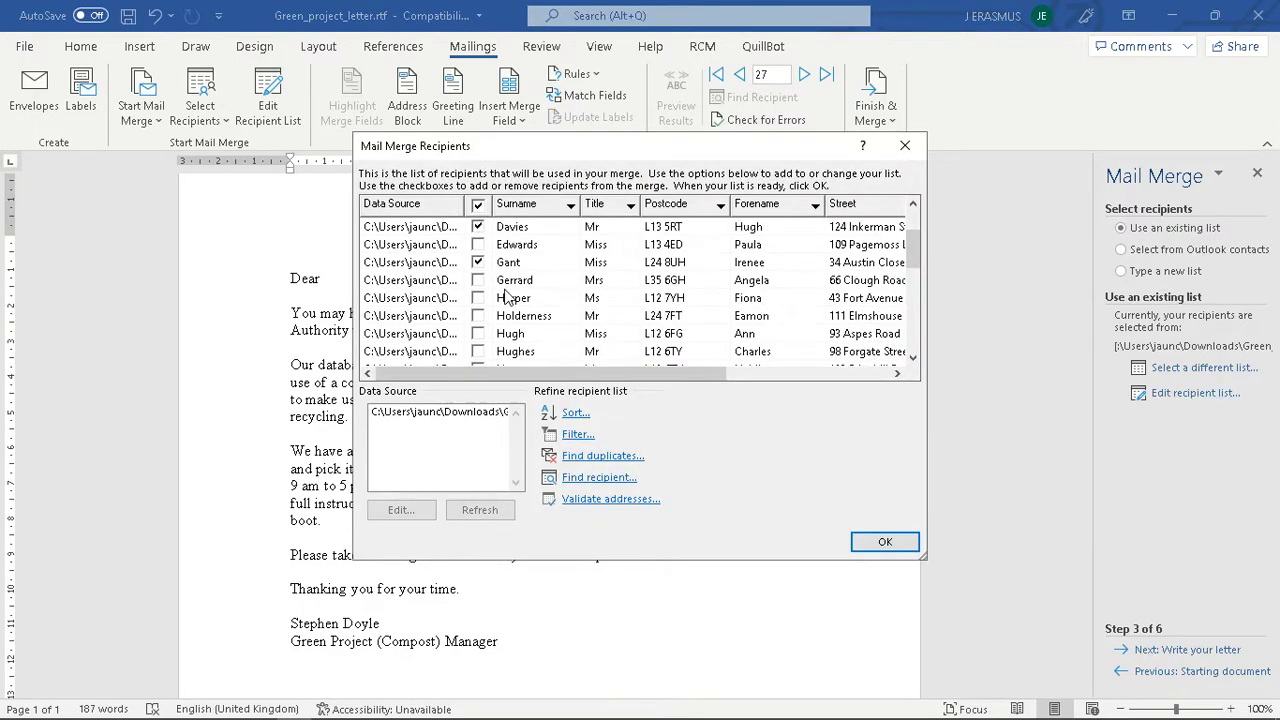
{"action": "scroll", "coordinate": [567, 279], "scroll_direction": "down", "scroll_amount": 4}
{"action": "left_click", "coordinate": [888, 541]}
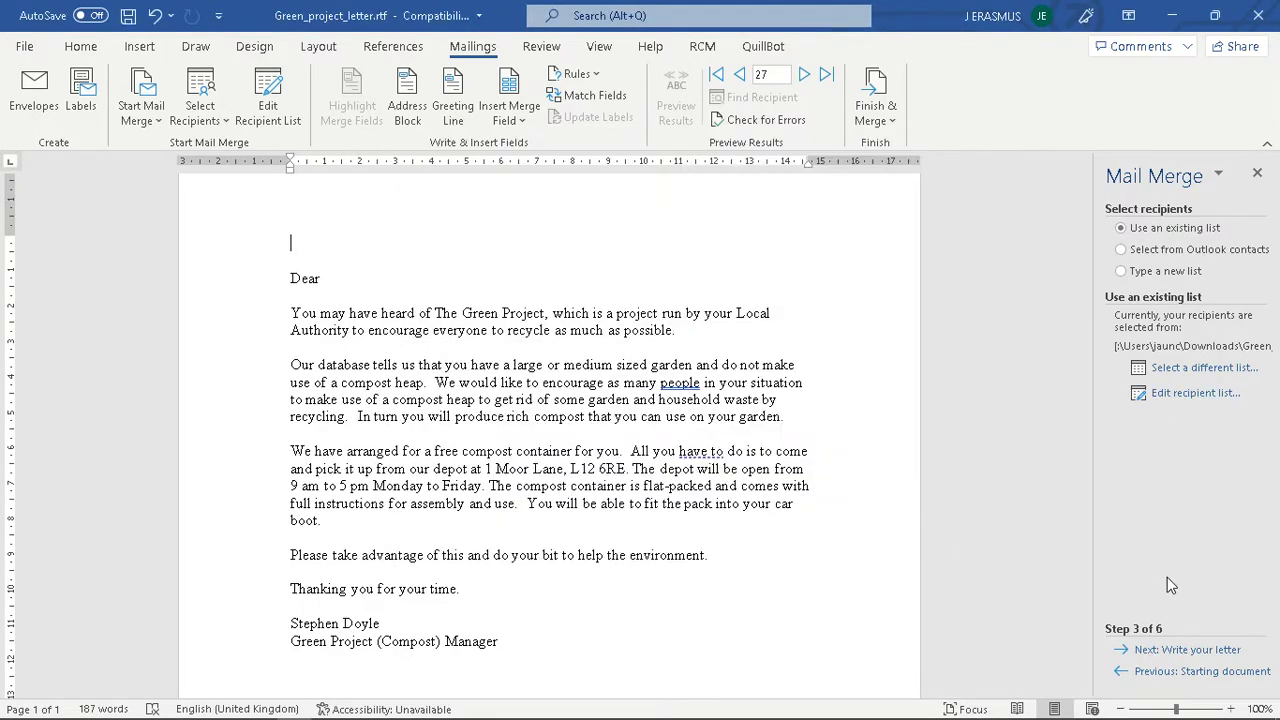
- Advance the mail merge to writing the letter and start an address block, previewing the first recipient
{"action": "left_click", "coordinate": [1183, 650]}
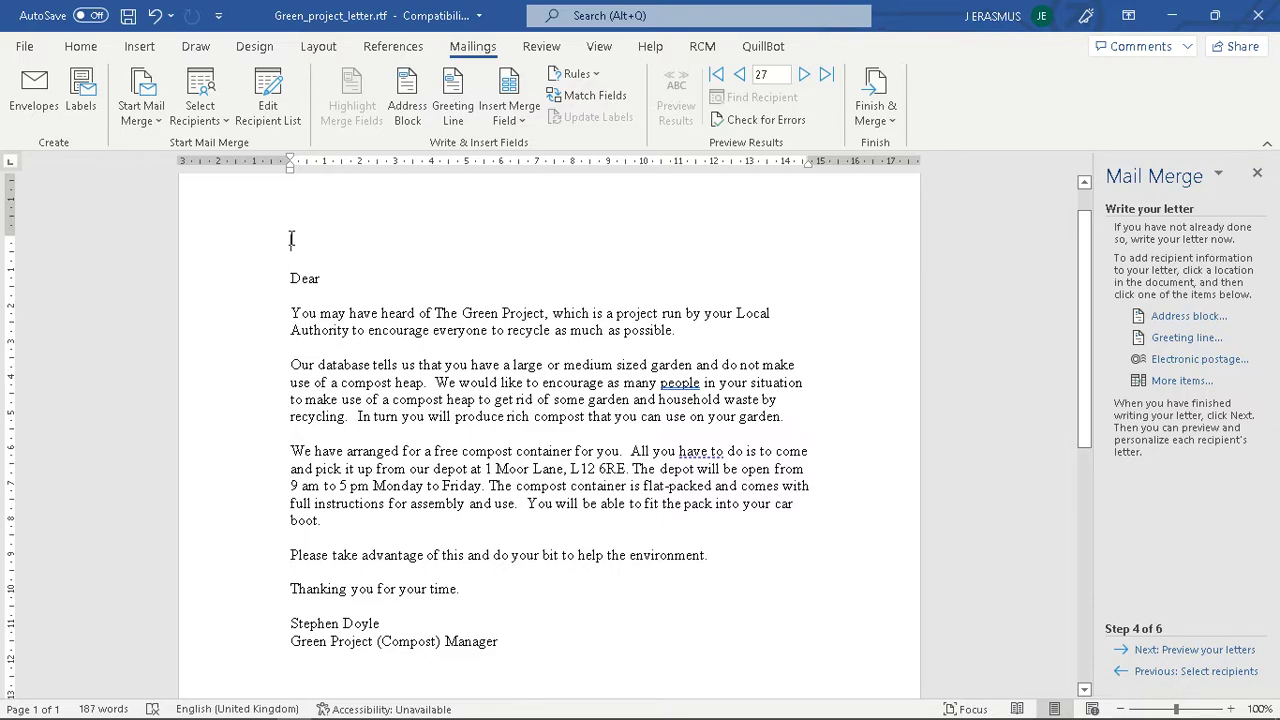
{"action": "left_click", "coordinate": [1188, 318]}
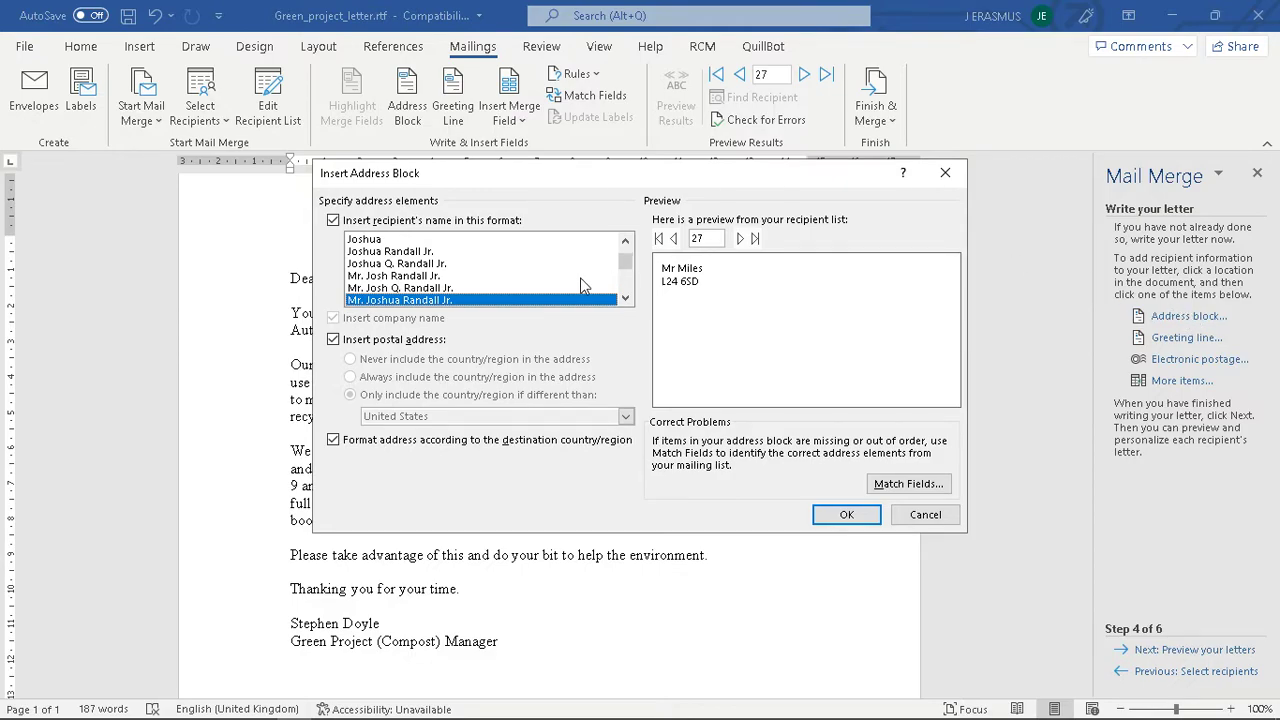
{"action": "left_click", "coordinate": [658, 238]}
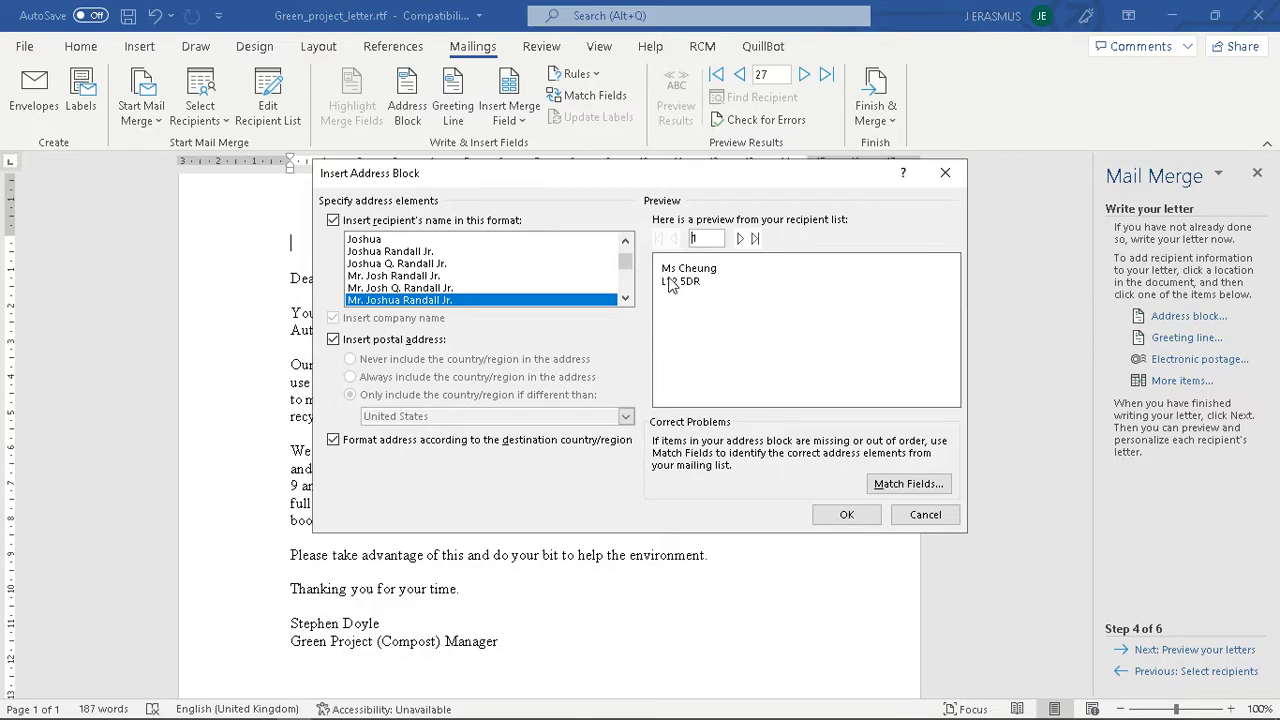
- Match the address block's First Name to the Forename field and Last Name to Surname
{"action": "left_click", "coordinate": [908, 484]}
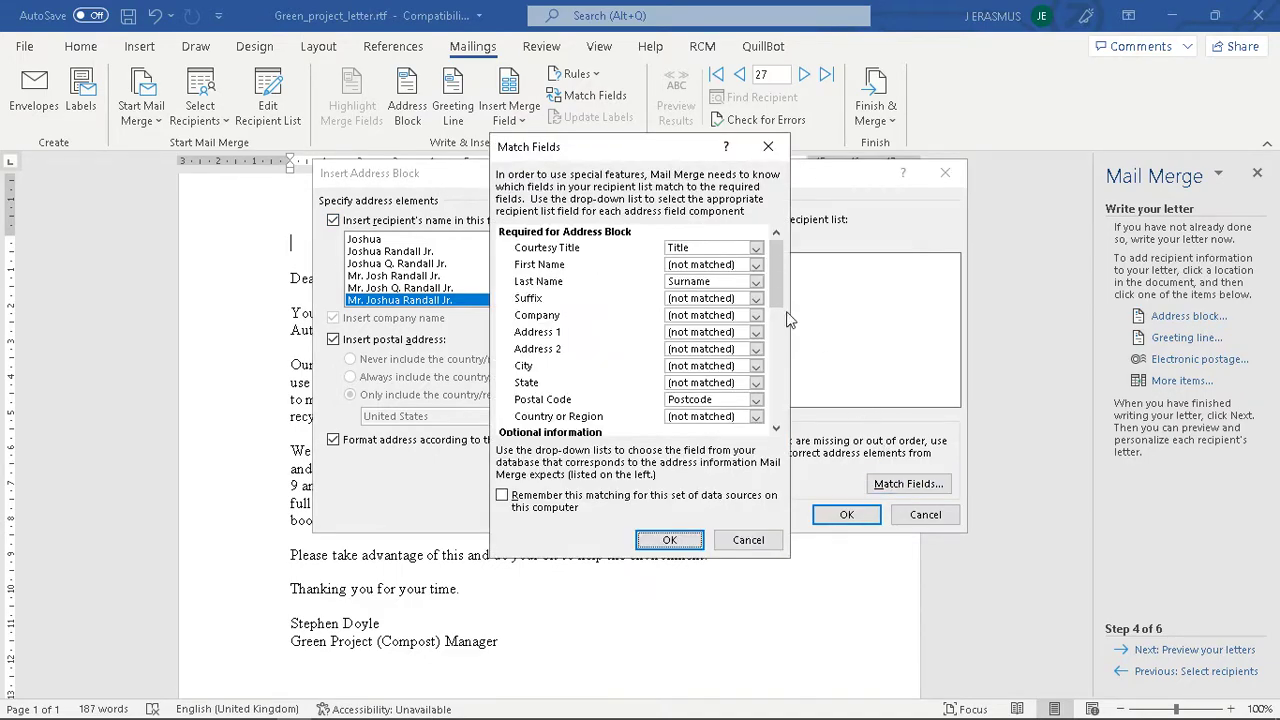
{"action": "left_click", "coordinate": [756, 266]}
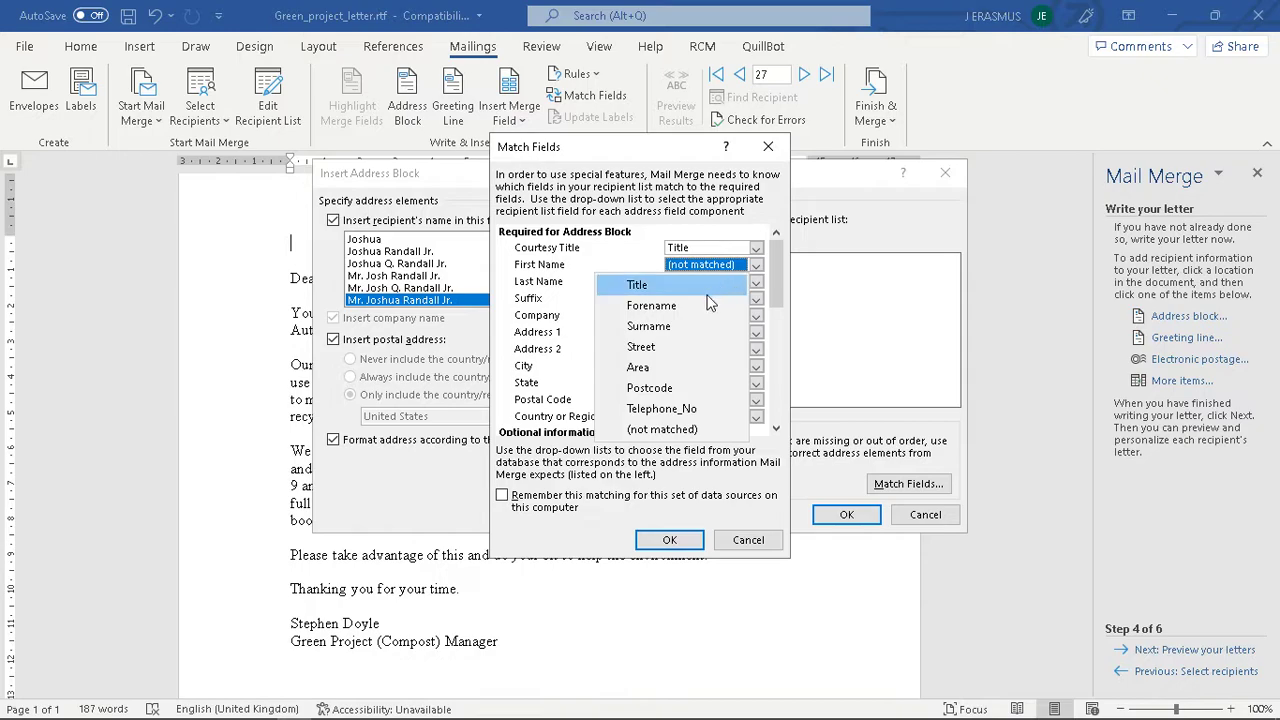
{"action": "left_click", "coordinate": [695, 308]}
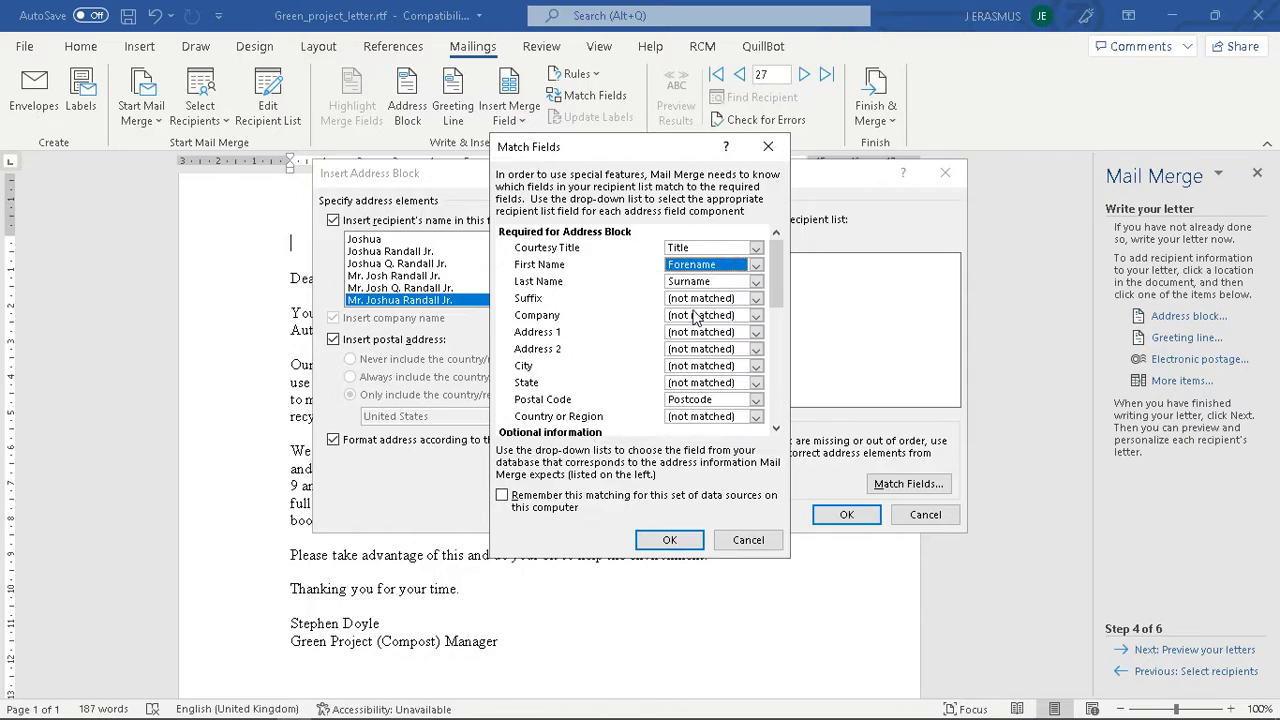
{"action": "left_click", "coordinate": [704, 281]}
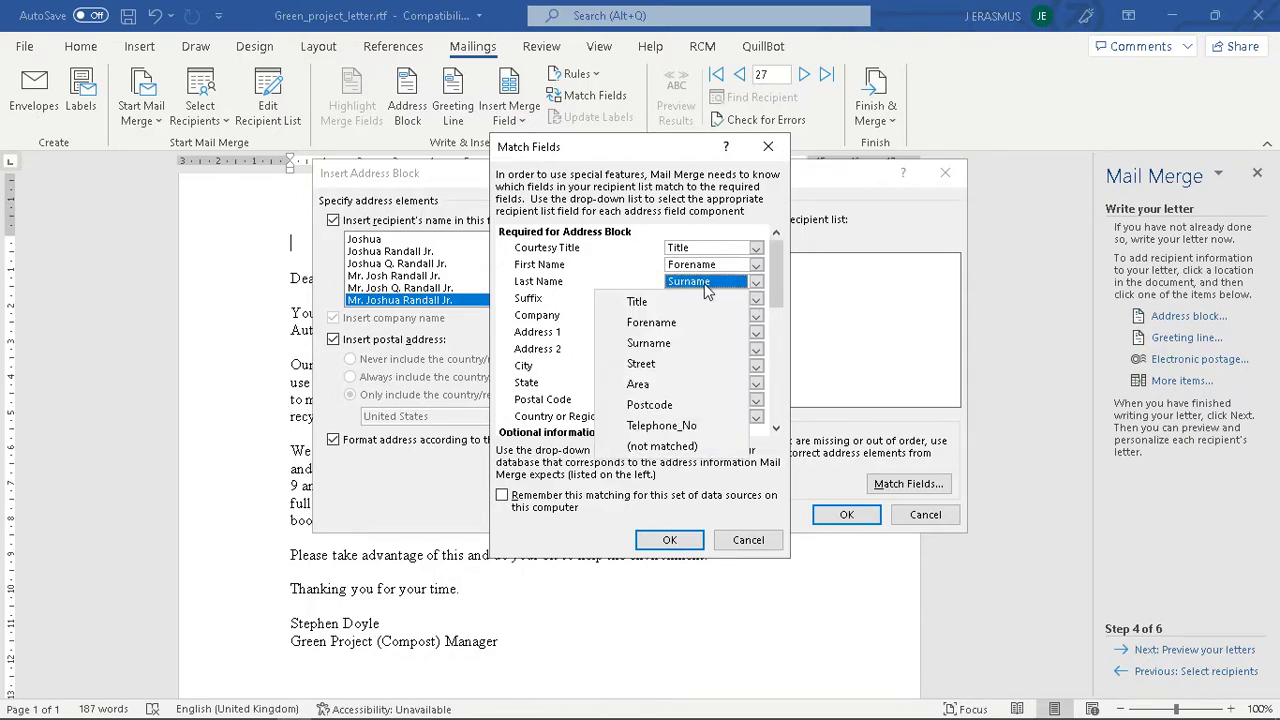
{"action": "left_click", "coordinate": [674, 342]}
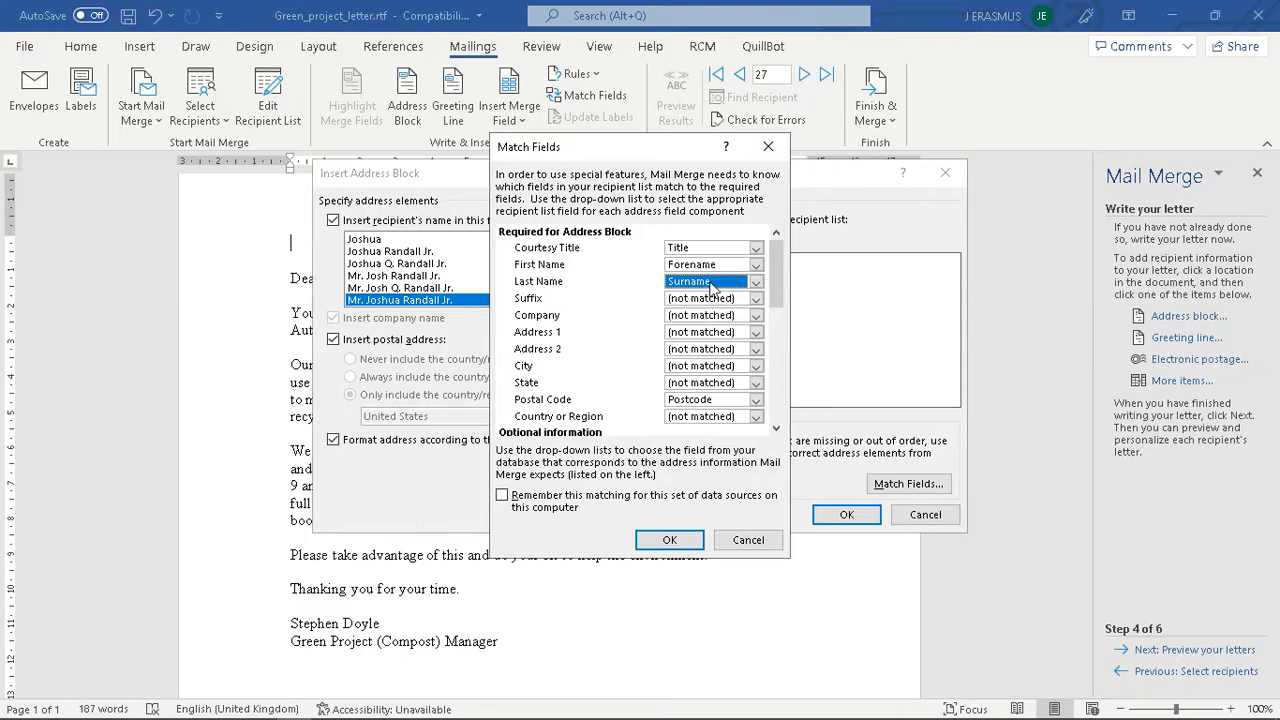
- Match Address 1 to the Street field and Address 2 to Area, and confirm the field matching
{"action": "left_click", "coordinate": [758, 332]}
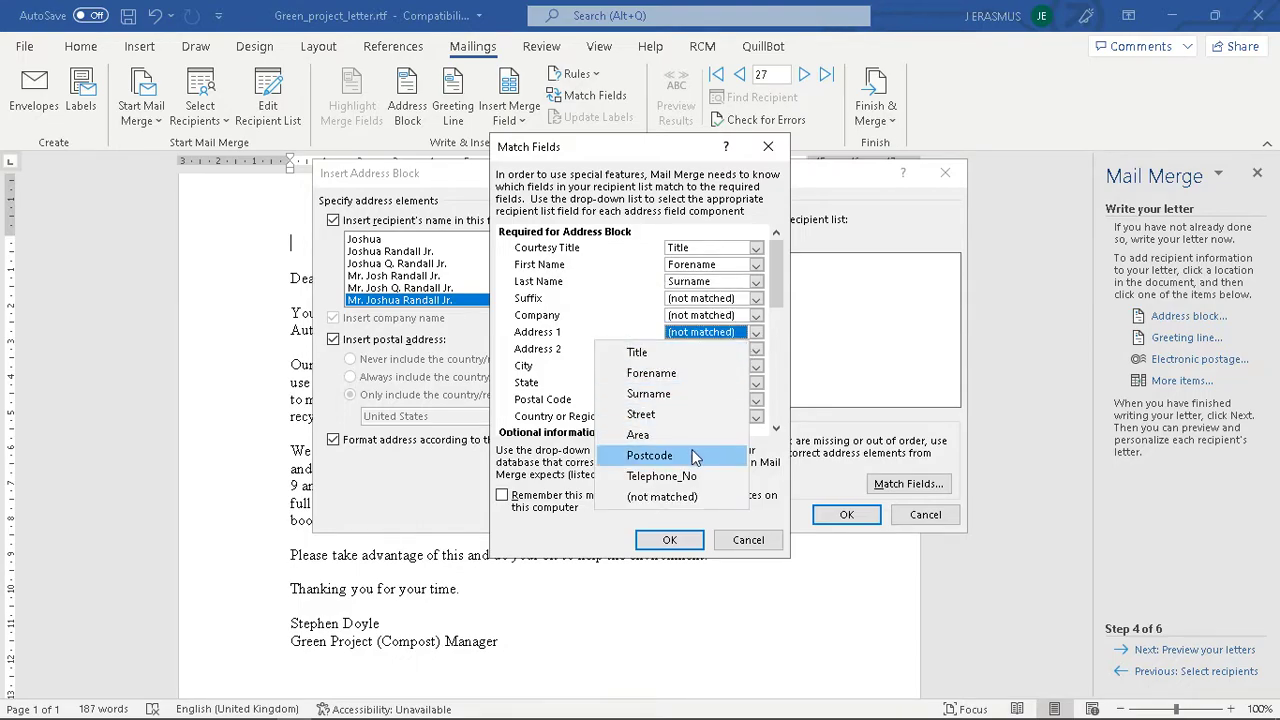
{"action": "left_click", "coordinate": [687, 414]}
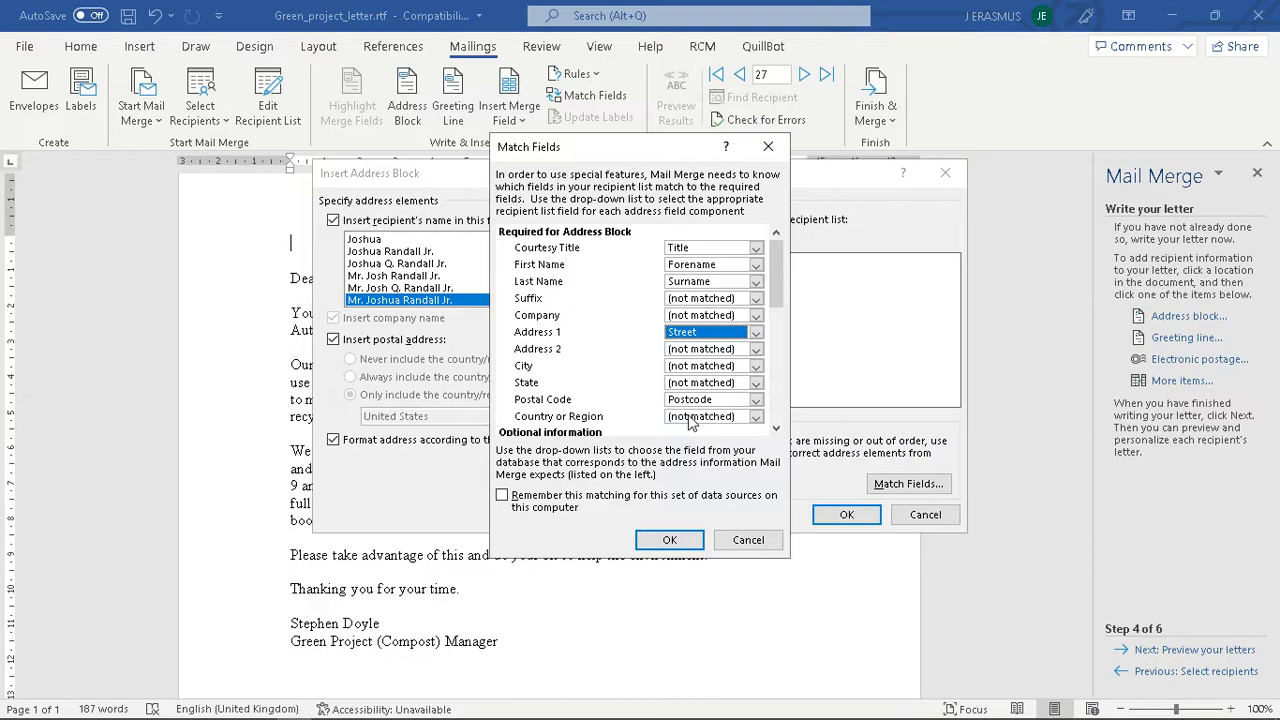
{"action": "left_click", "coordinate": [758, 349]}
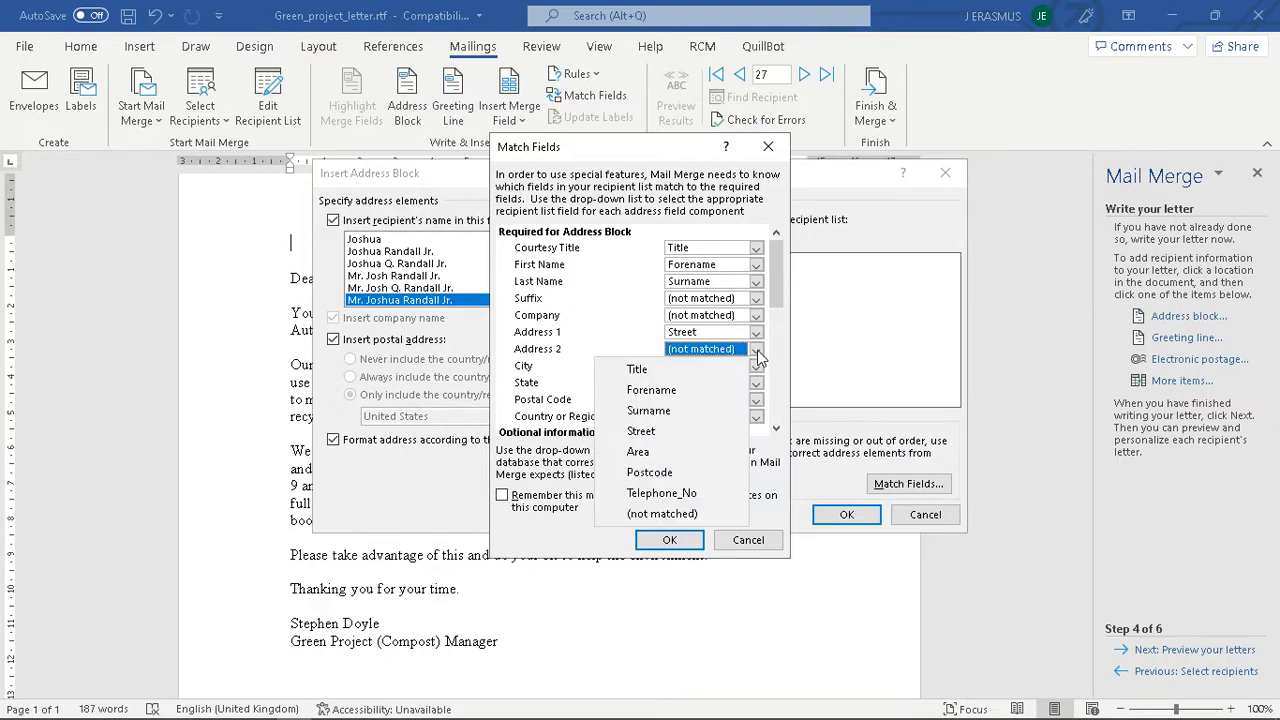
{"action": "left_click", "coordinate": [694, 452]}
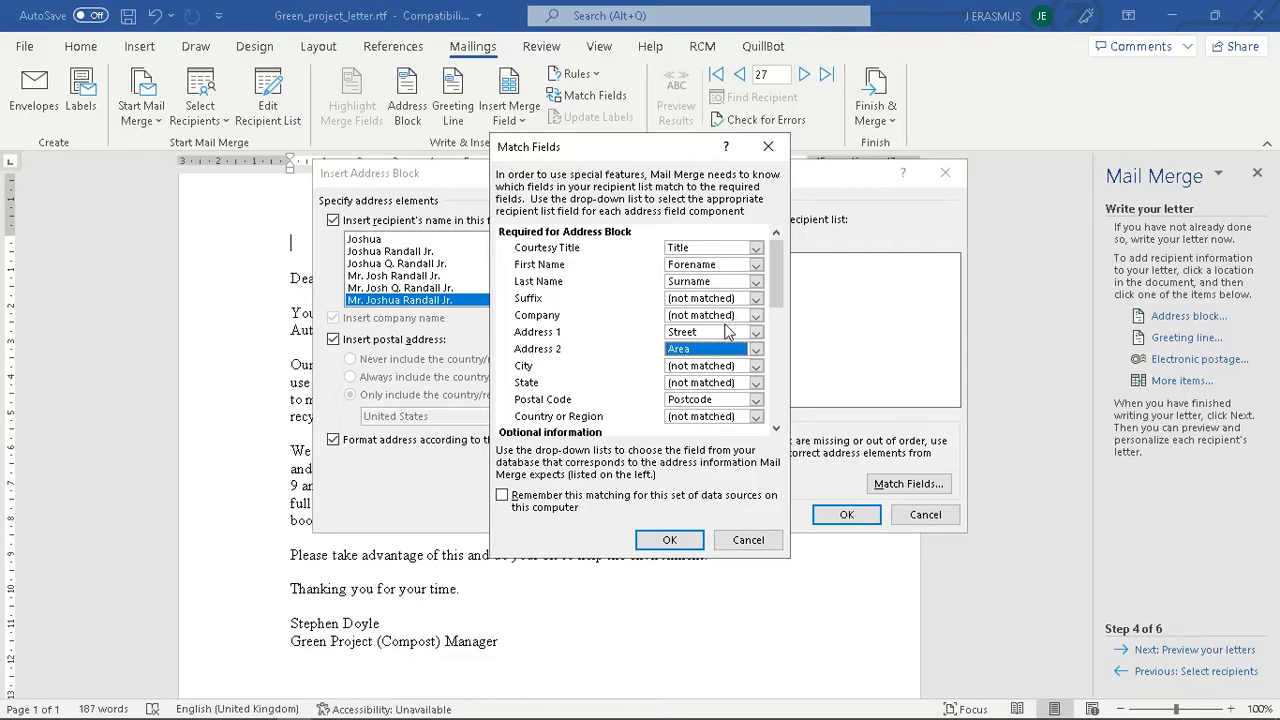
{"action": "left_click", "coordinate": [669, 541]}
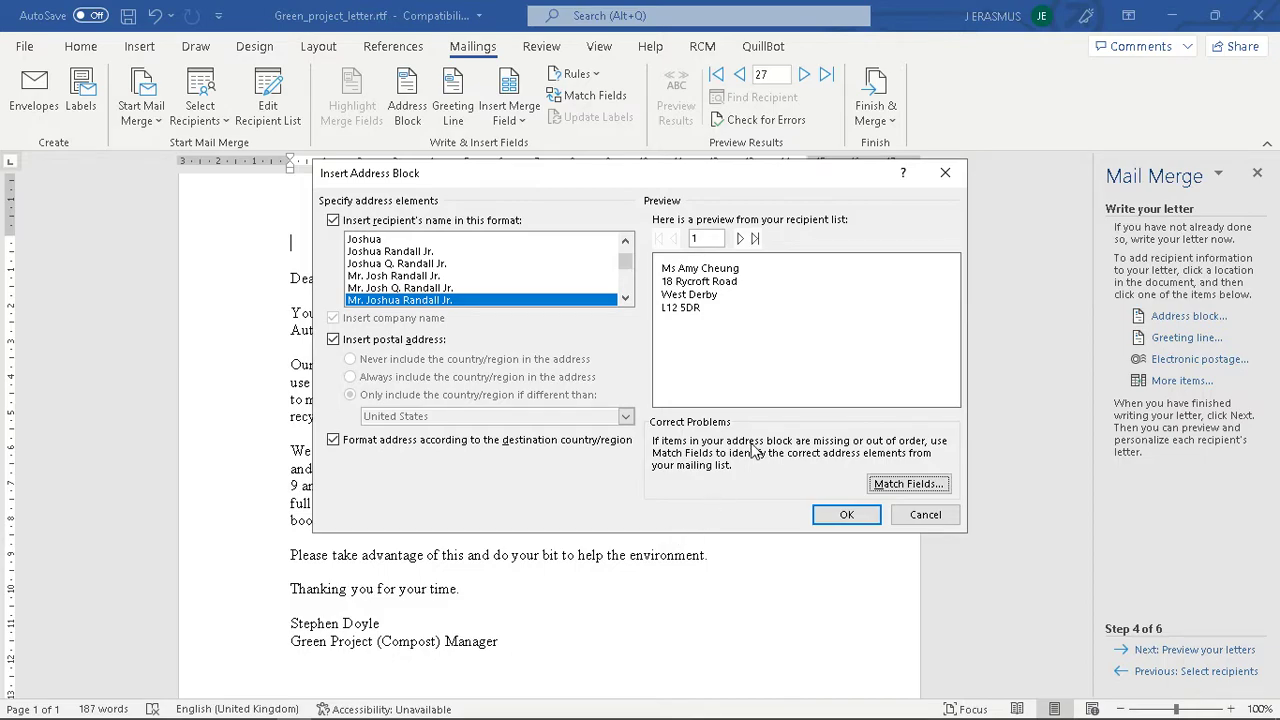
- Compare the address preview with the example in the textbook PDF and insert the address block above "Dear" in the Word letter
{"action": "key", "text": "alt+Tab"}
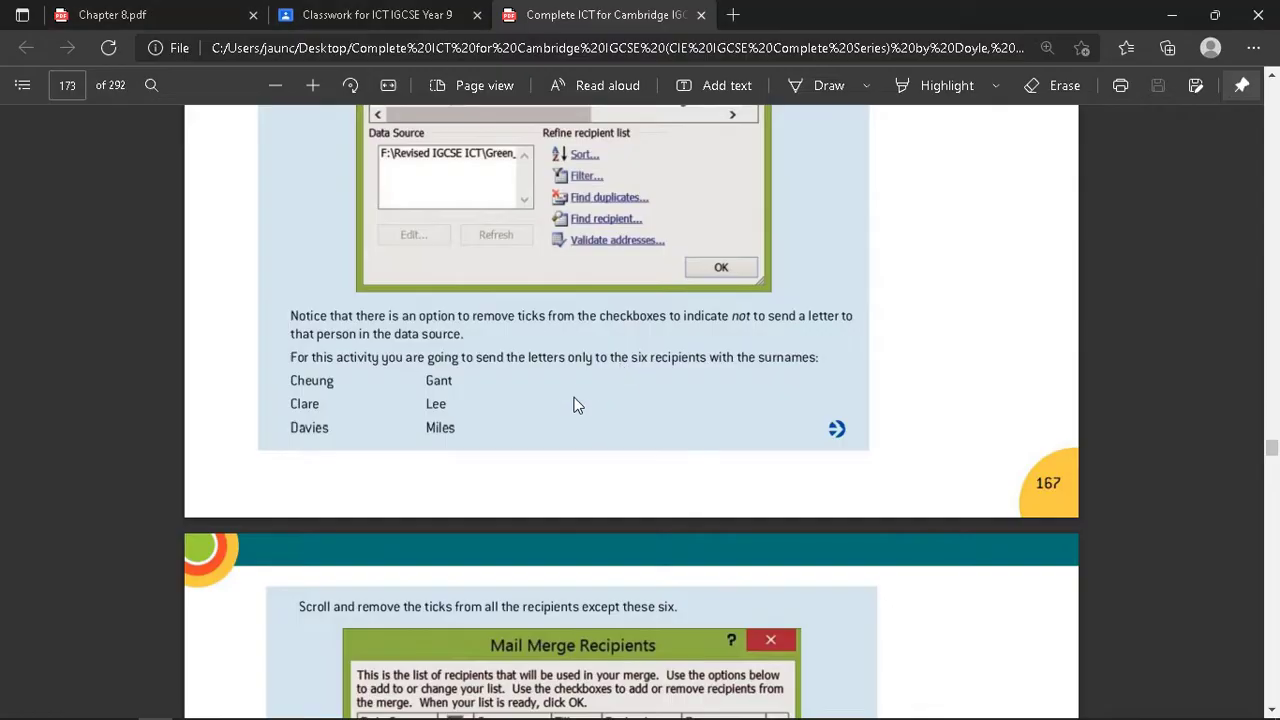
{"action": "scroll", "coordinate": [574, 400], "scroll_direction": "down", "scroll_amount": 10}
{"action": "scroll", "coordinate": [678, 366], "scroll_direction": "down", "scroll_amount": 10}
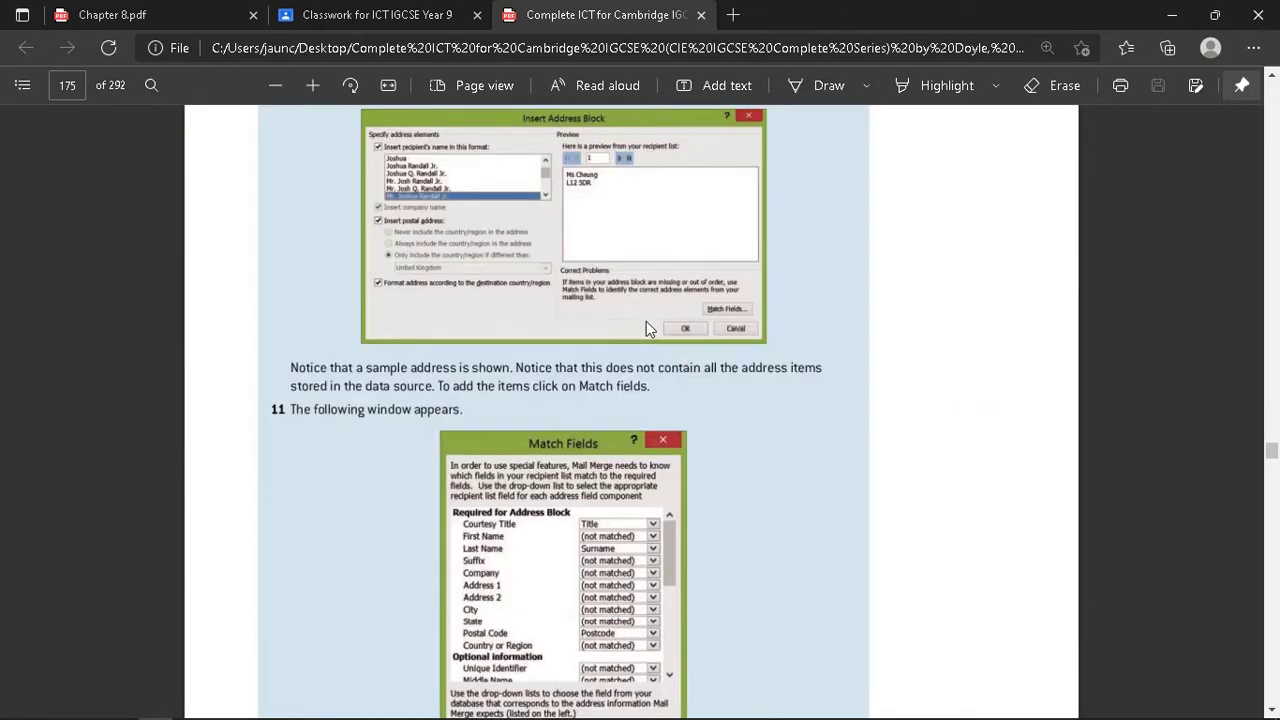
{"action": "scroll", "coordinate": [629, 410], "scroll_direction": "up", "scroll_amount": 3}
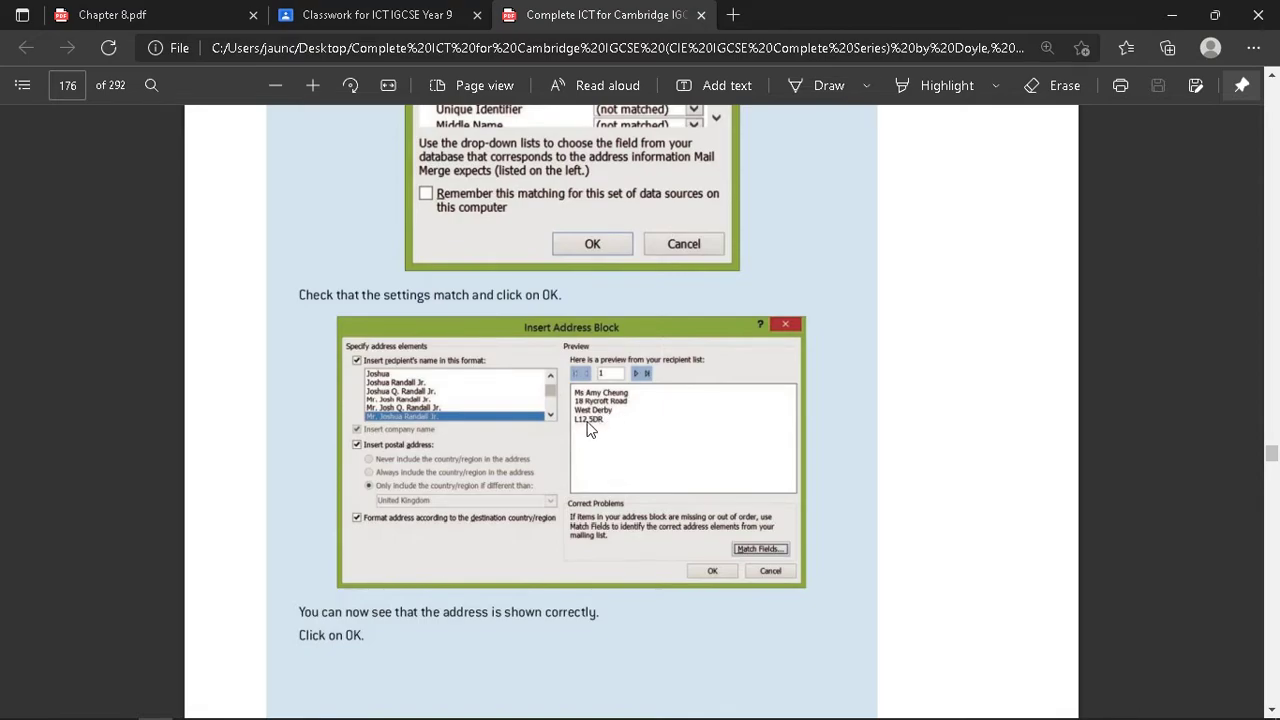
{"action": "key", "text": "alt+Tab"}
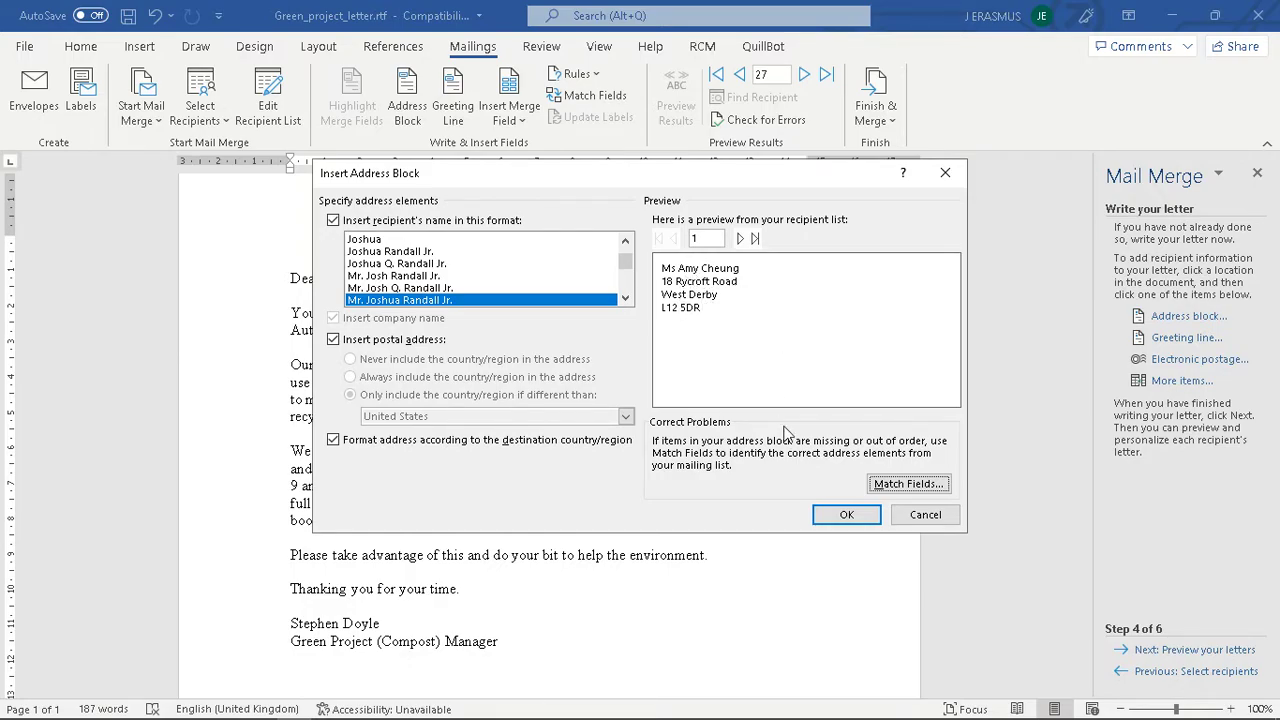
{"action": "left_click", "coordinate": [846, 516]}
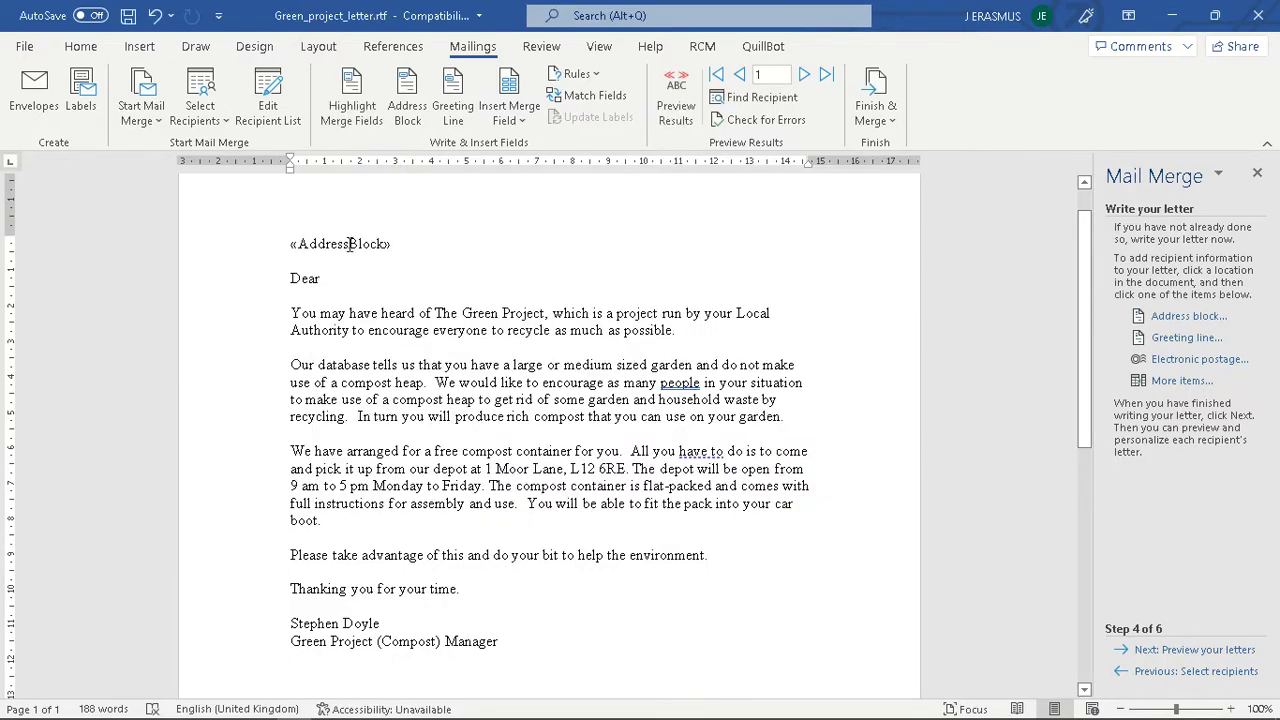
- Insert a greeting line after "Dear" with salutation (none), the Mr. Randall name format, a comma, and (none) for invalid recipient names
{"action": "scroll", "coordinate": [337, 262], "scroll_direction": "up", "scroll_amount": 1}
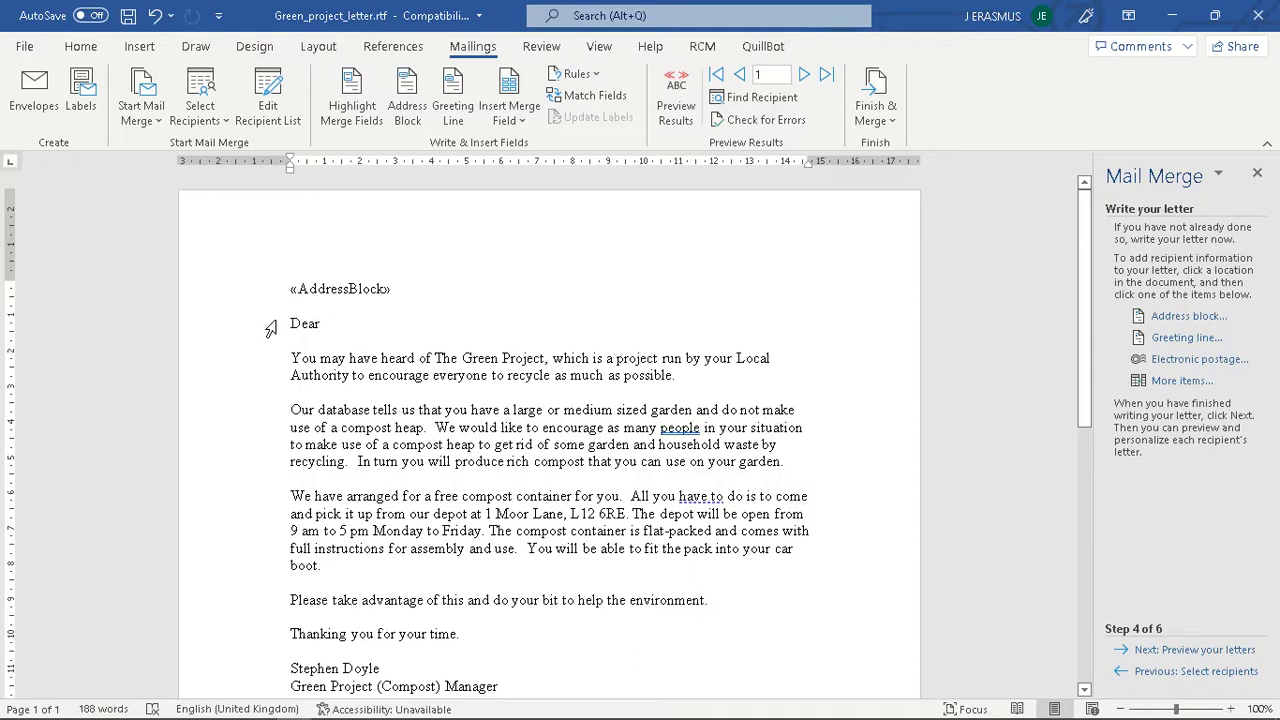
{"action": "left_click", "coordinate": [349, 326]}
{"action": "left_click", "coordinate": [1190, 338]}
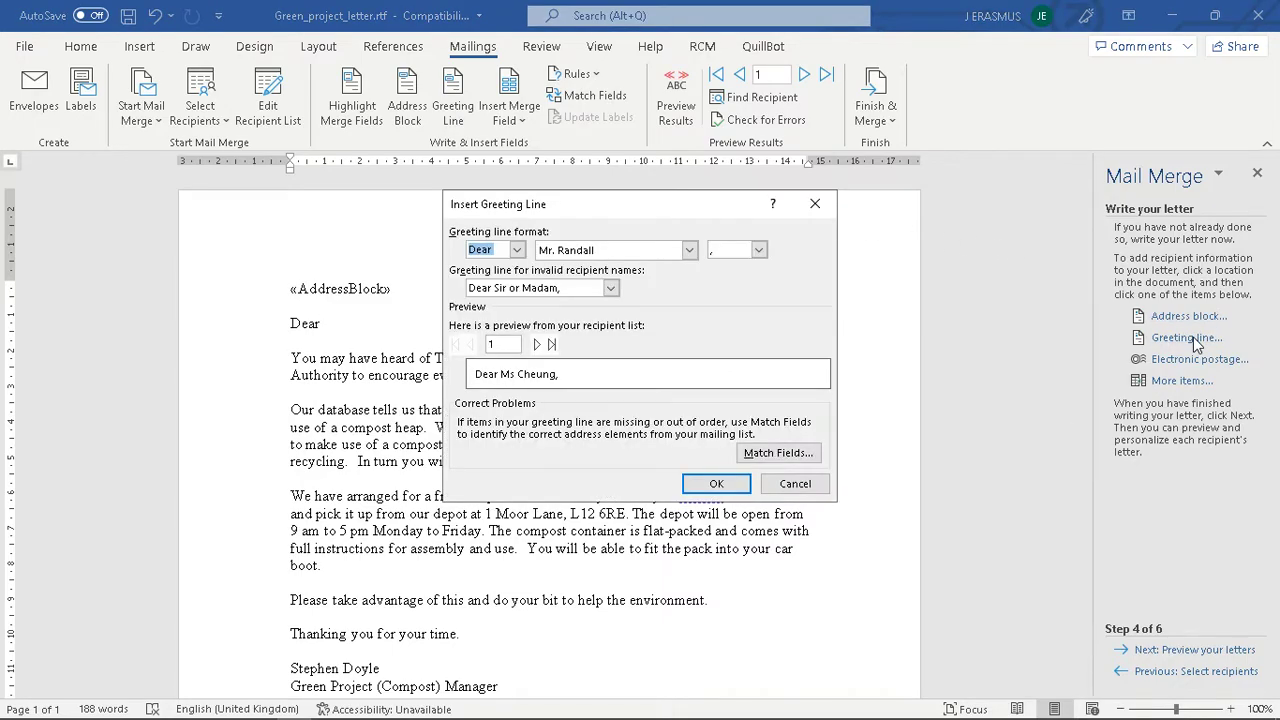
{"action": "left_click", "coordinate": [517, 251]}
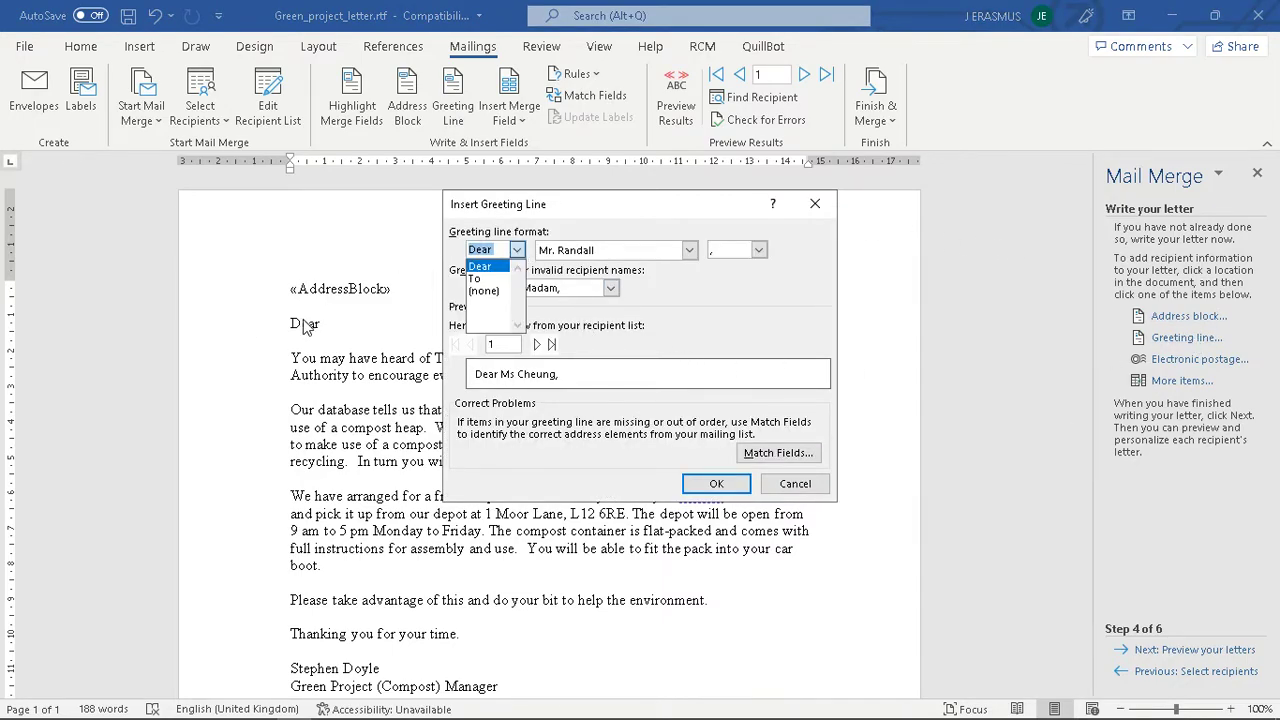
{"action": "left_click", "coordinate": [500, 291]}
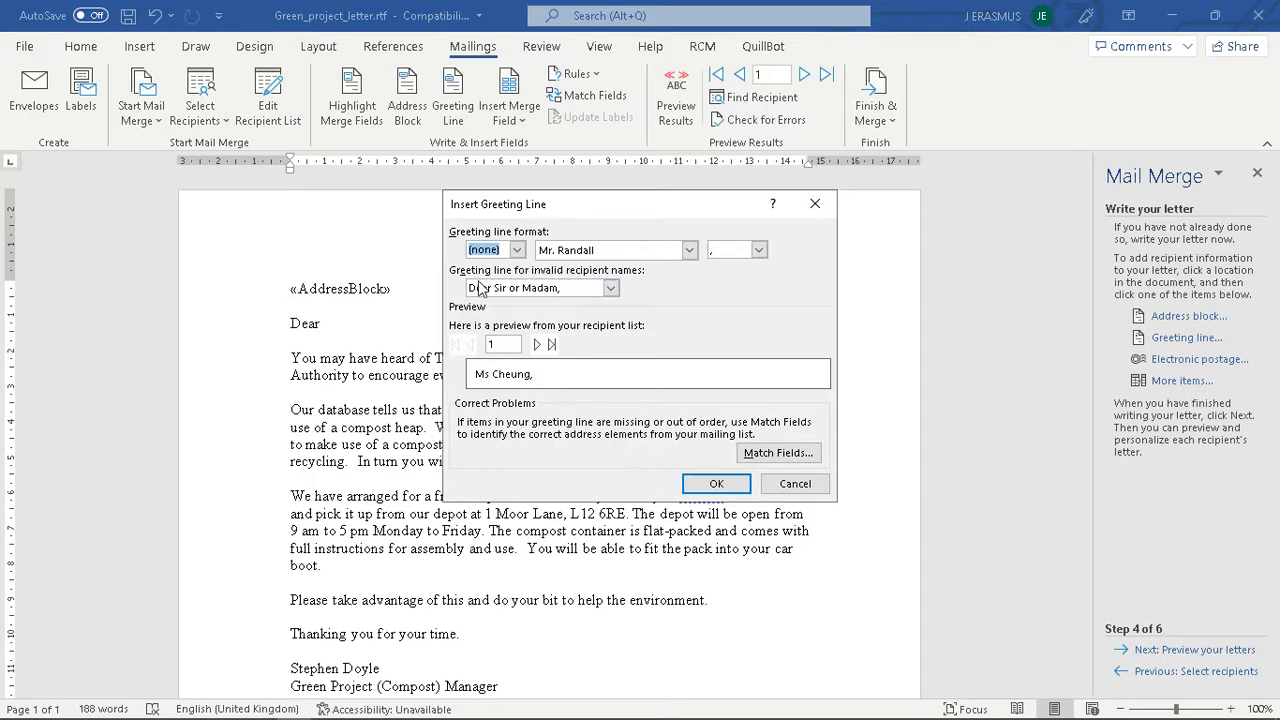
{"action": "left_click", "coordinate": [613, 288]}
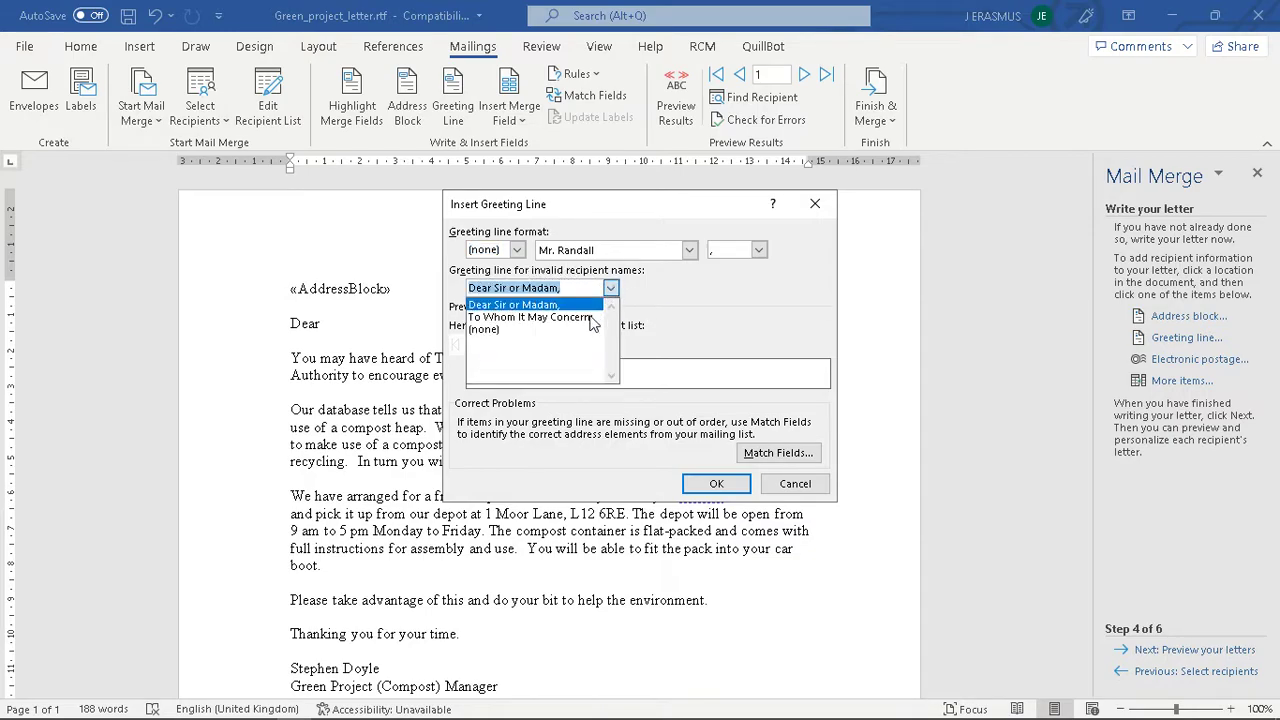
{"action": "left_click", "coordinate": [518, 304]}
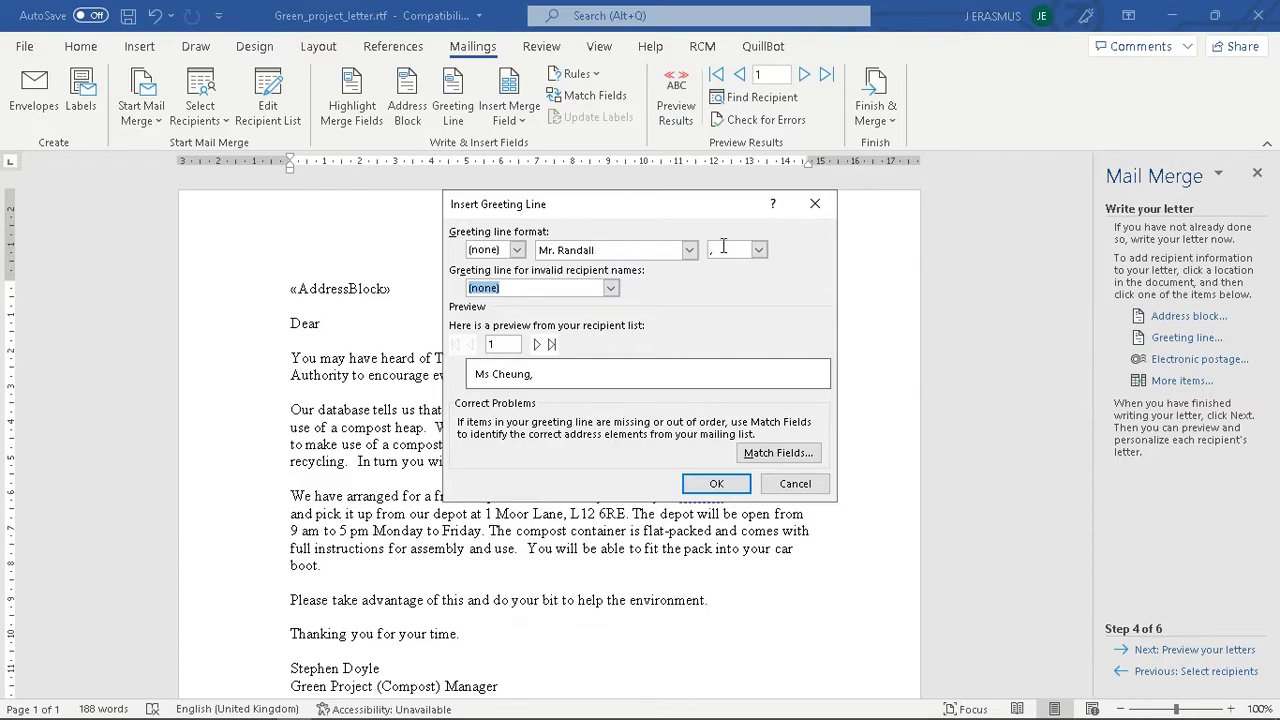
{"action": "left_click", "coordinate": [716, 484]}
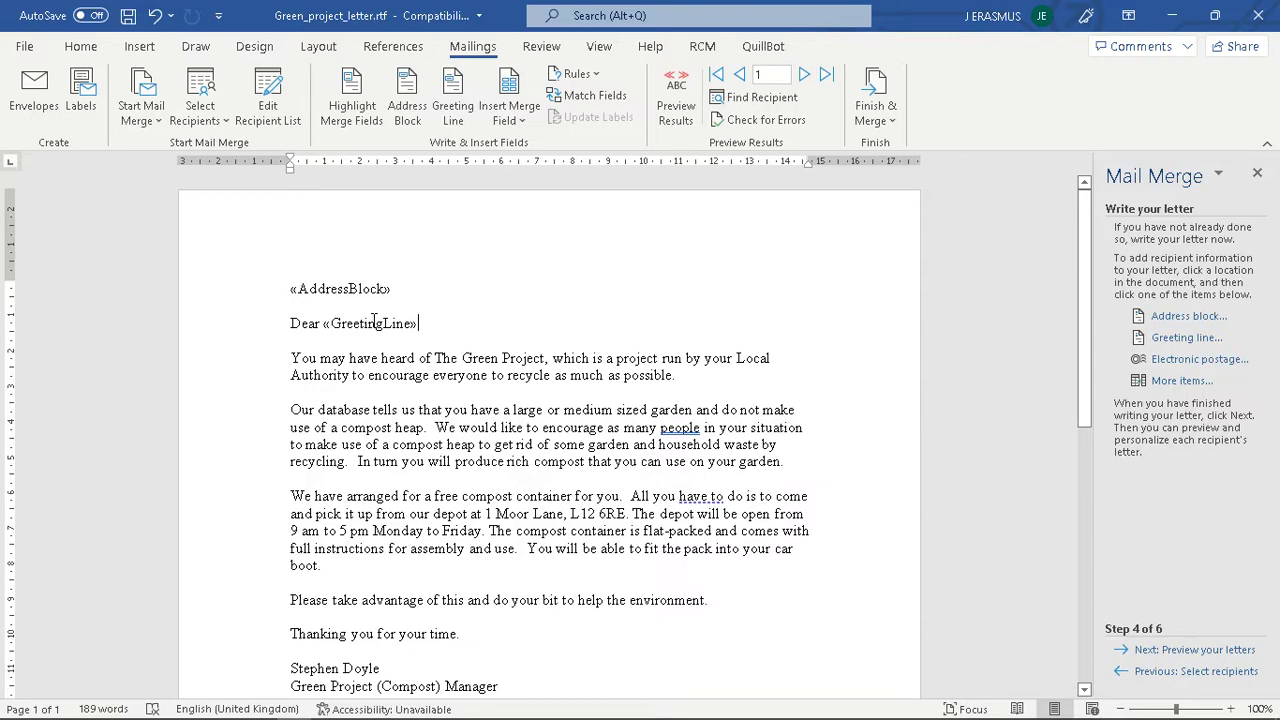
- Advance the mail merge to previewing the letters, check each selected recipient's letter and return to the first recipient
{"action": "left_click", "coordinate": [1215, 657]}
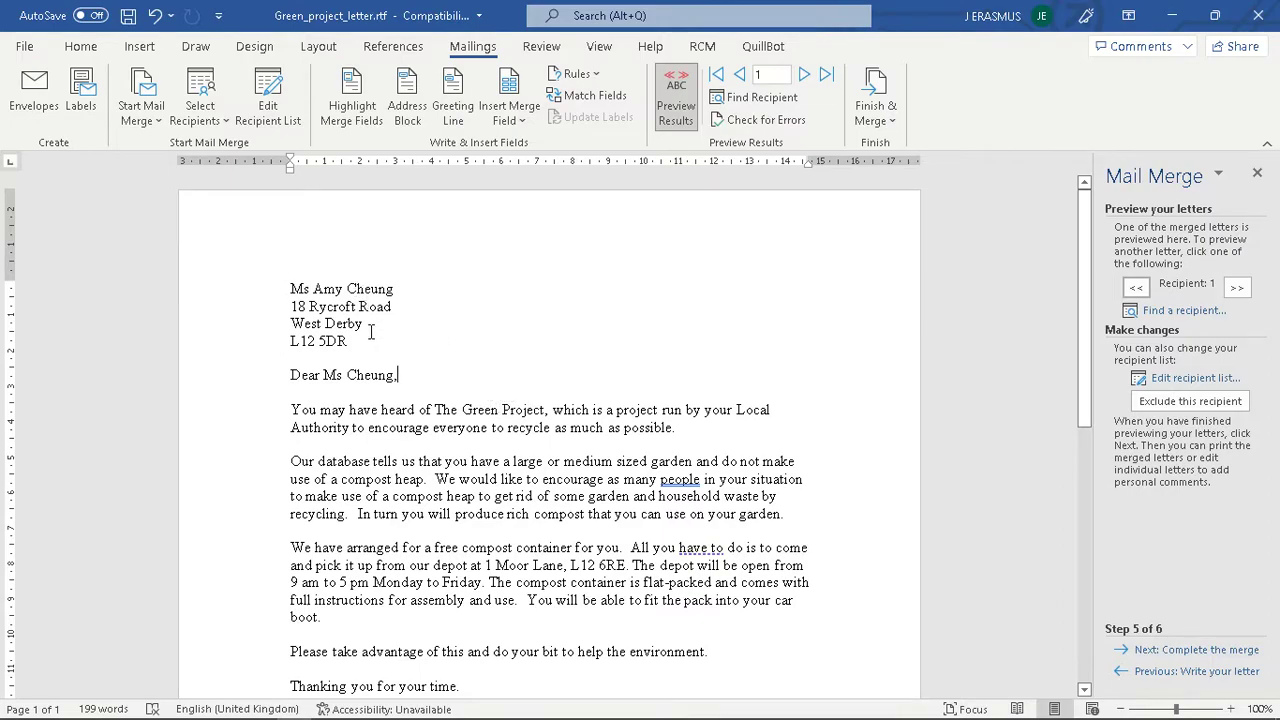
{"action": "scroll", "coordinate": [382, 333], "scroll_direction": "down", "scroll_amount": 3}
{"action": "scroll", "coordinate": [430, 330], "scroll_direction": "up", "scroll_amount": 3}
{"action": "left_click", "coordinate": [1238, 288]}
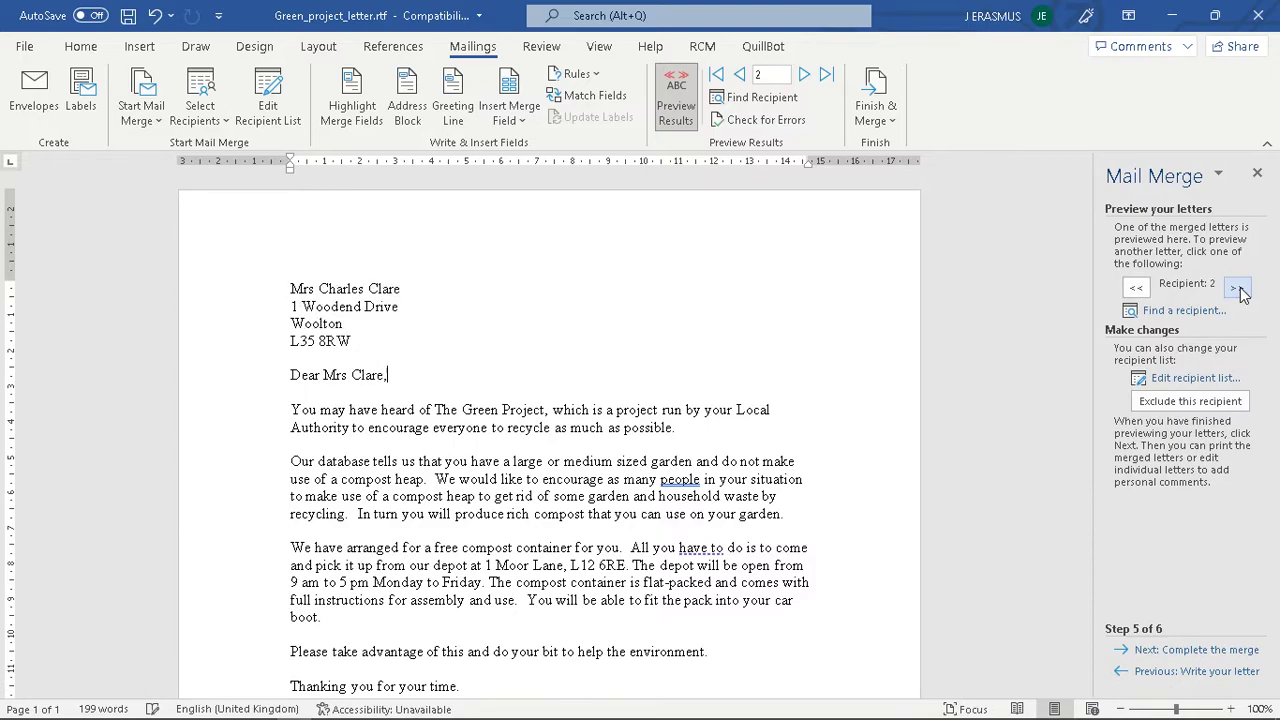
{"action": "left_click", "coordinate": [1240, 293]}
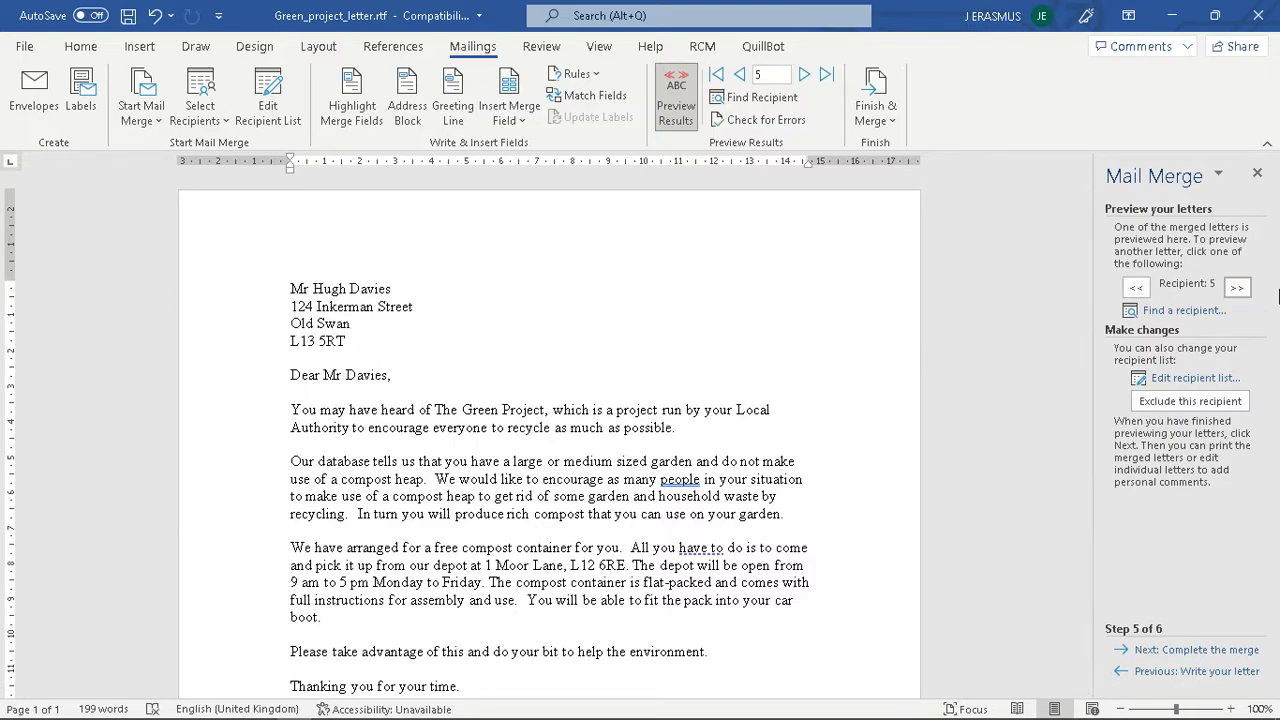
{"action": "left_click", "coordinate": [1234, 288]}
{"action": "left_click", "coordinate": [1240, 290]}
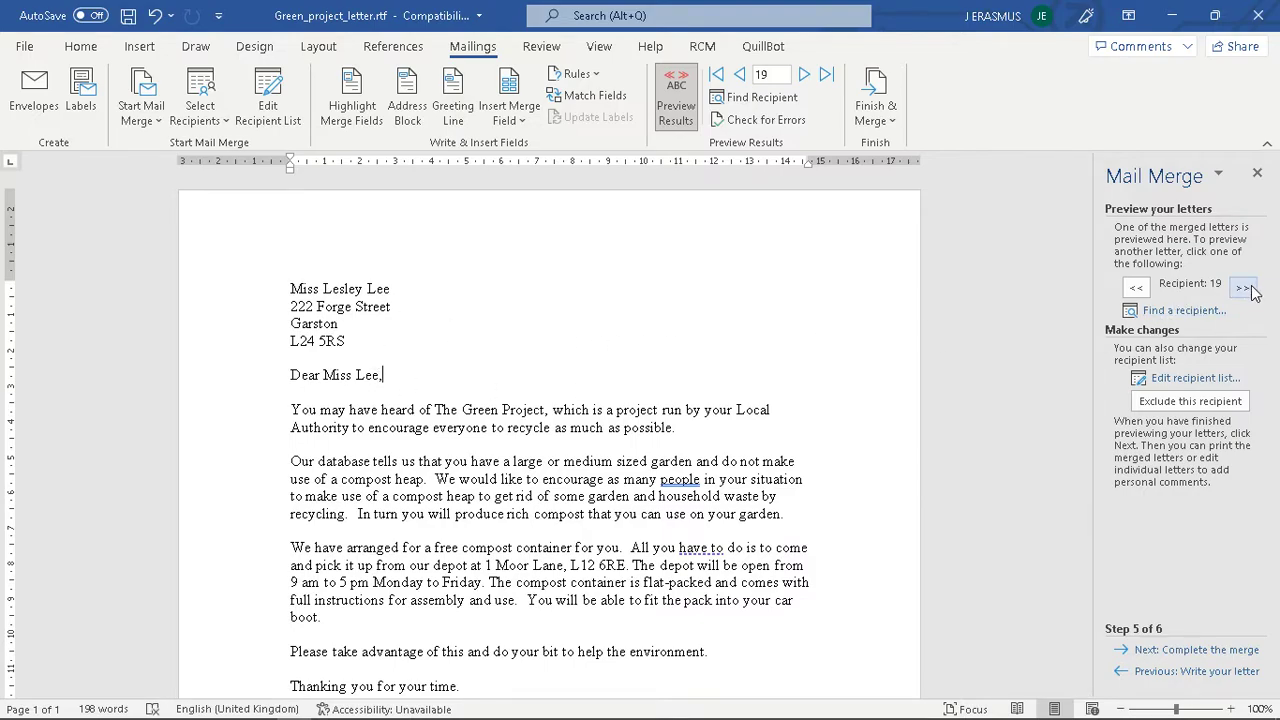
{"action": "left_click", "coordinate": [1240, 288]}
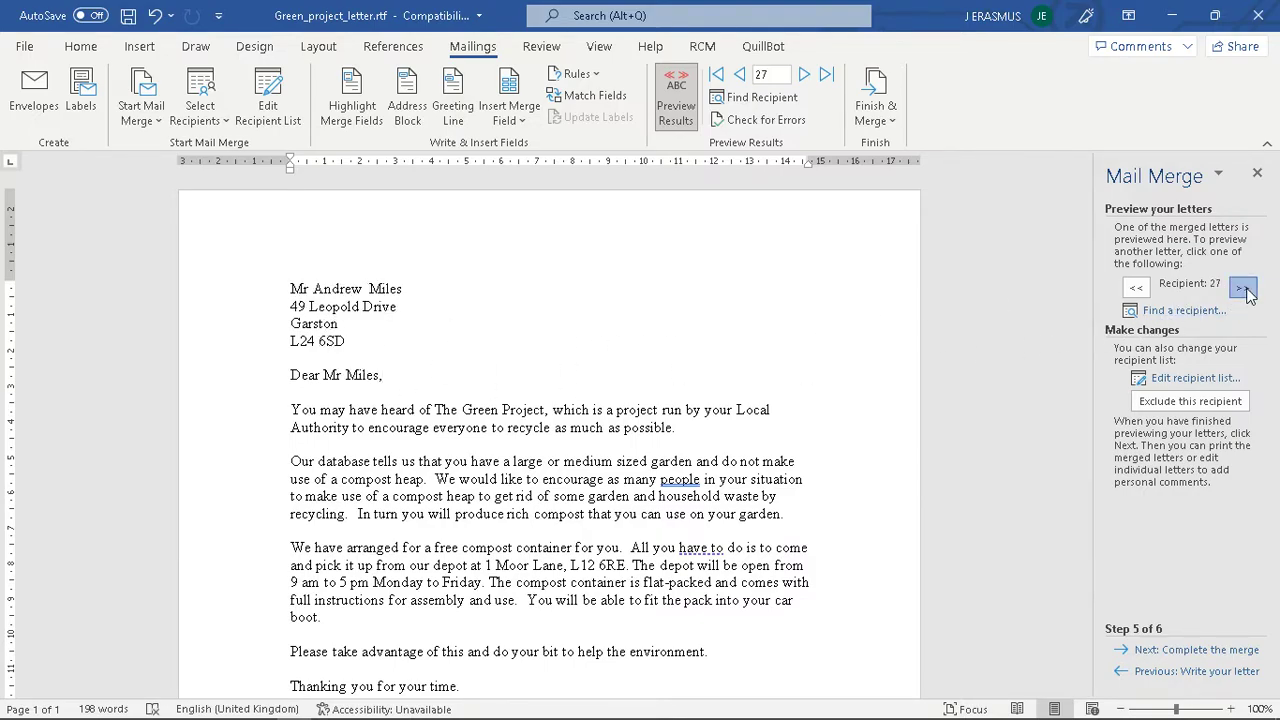
{"action": "left_click", "coordinate": [1137, 288]}
{"action": "left_click", "coordinate": [1137, 288]}
{"action": "left_click", "coordinate": [1137, 288]}
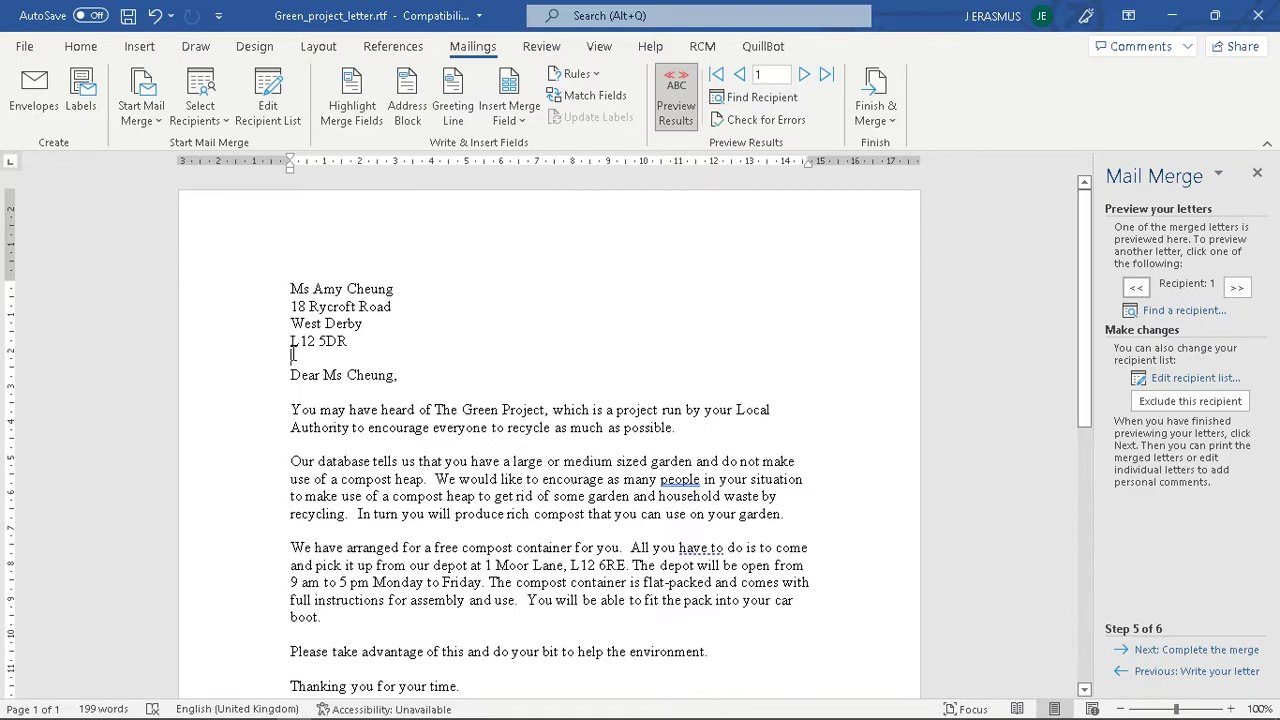
- Insert the date 09/03/2022 in English (United Kingdom) format on the blank line between the address and the greeting
{"action": "left_click", "coordinate": [141, 47]}
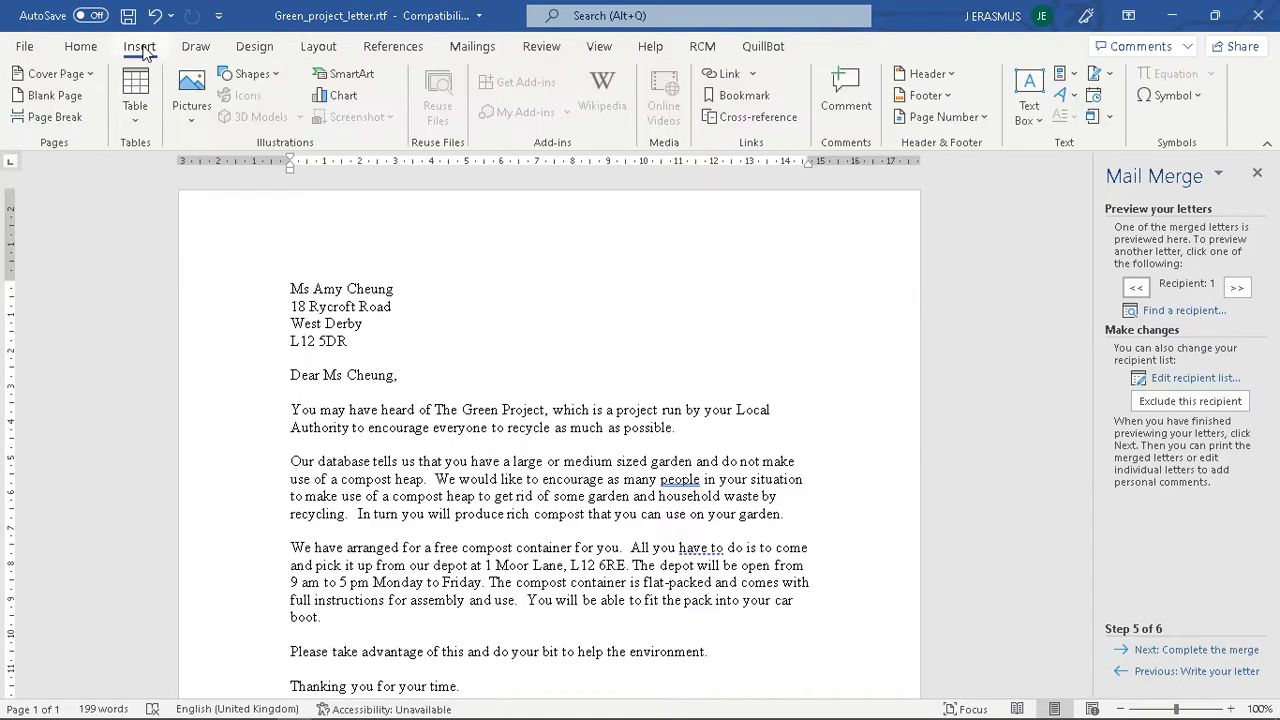
{"action": "left_click", "coordinate": [1097, 96]}
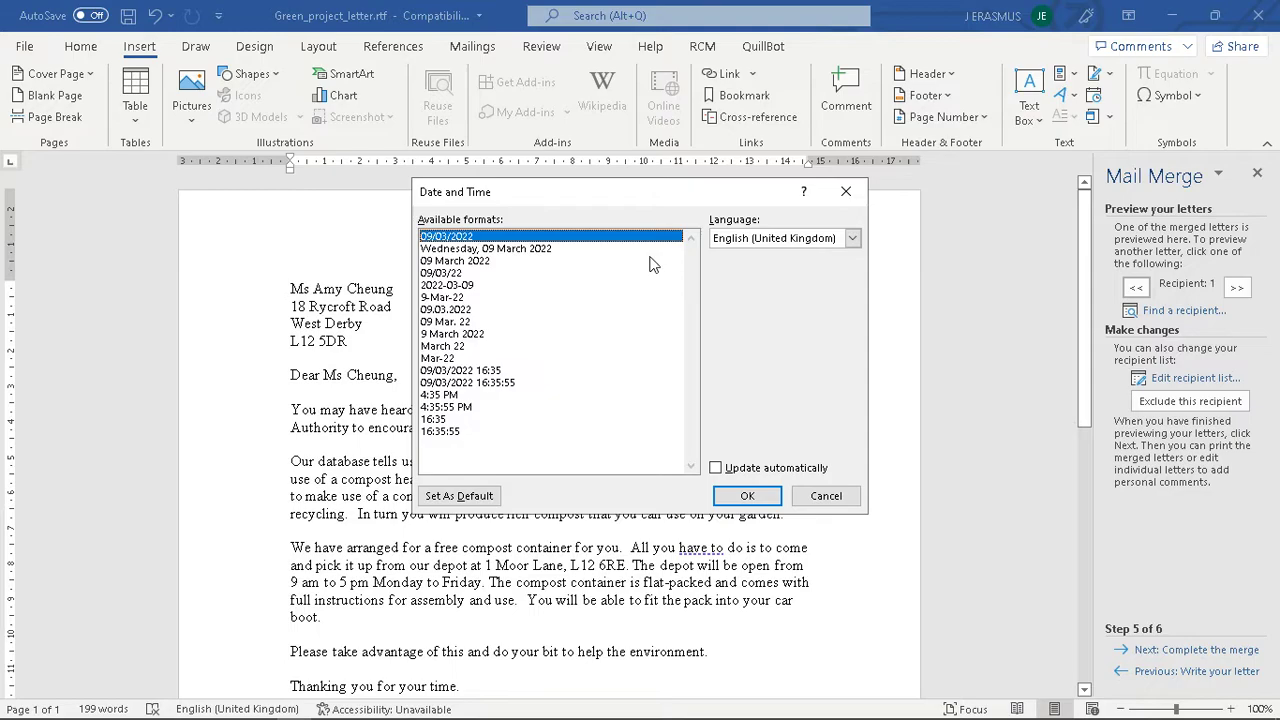
{"action": "left_click", "coordinate": [852, 238]}
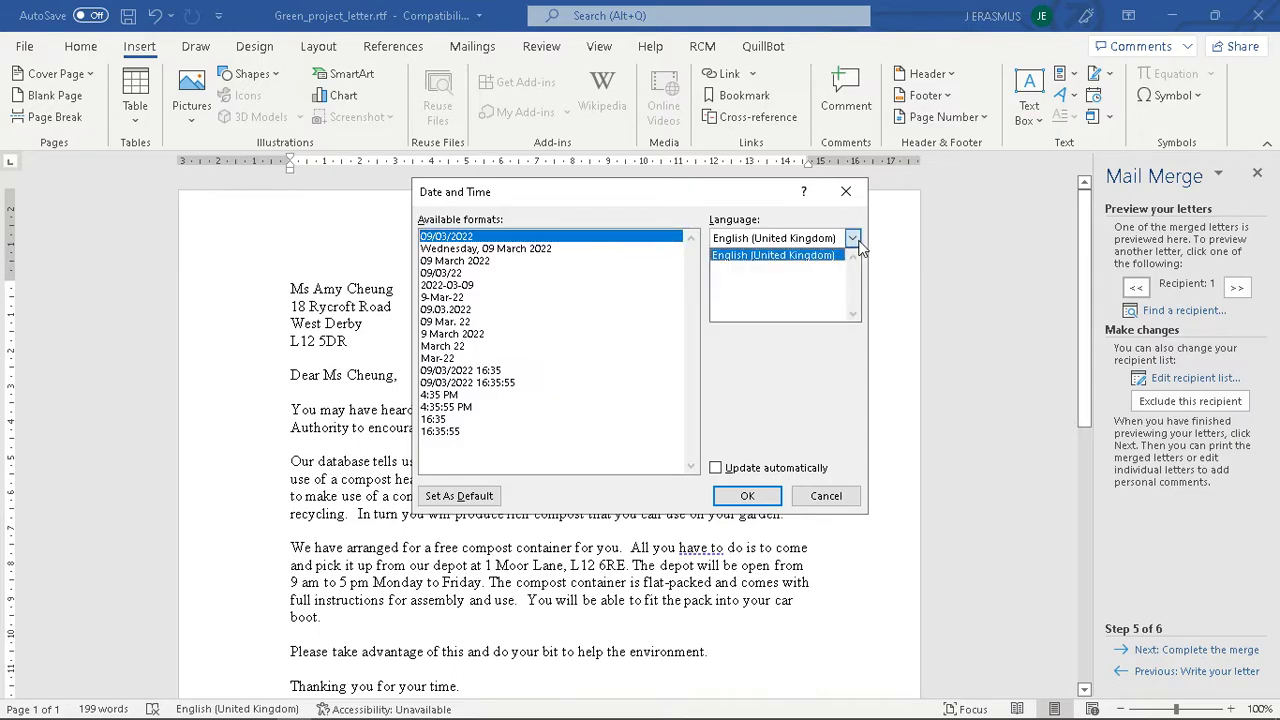
{"action": "left_click", "coordinate": [779, 258]}
{"action": "left_click", "coordinate": [455, 242]}
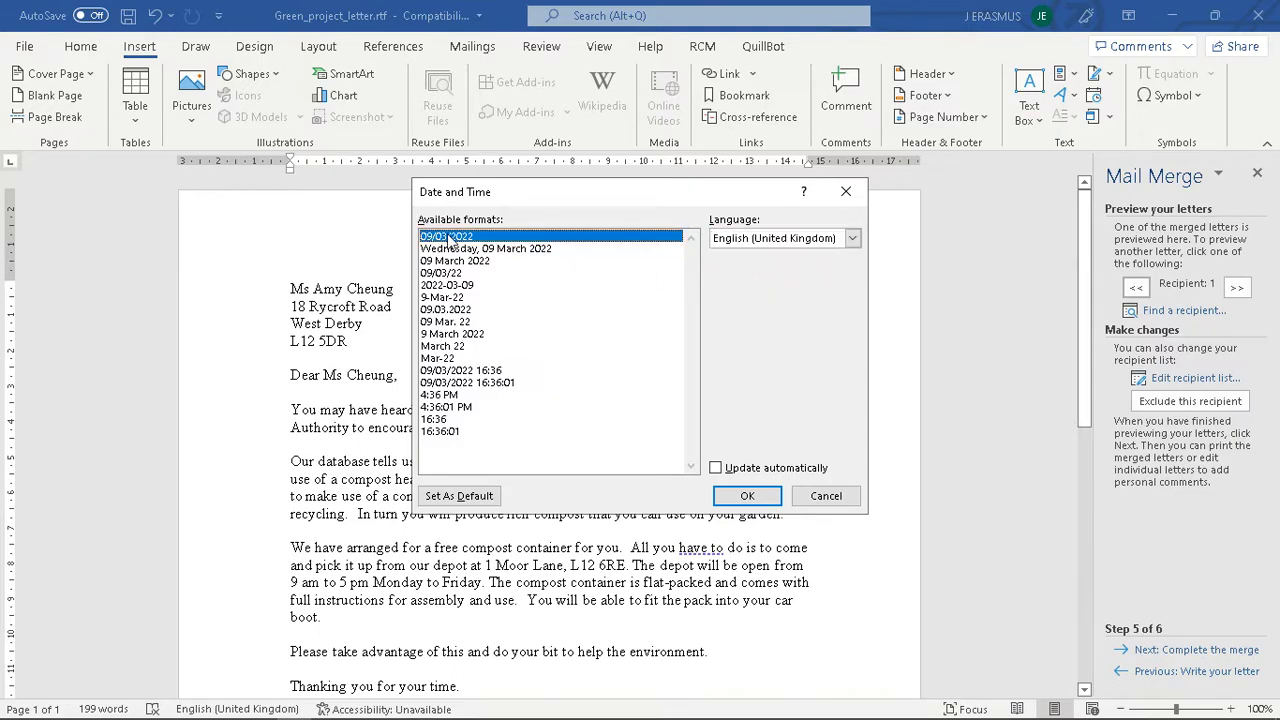
{"action": "left_click", "coordinate": [748, 496]}
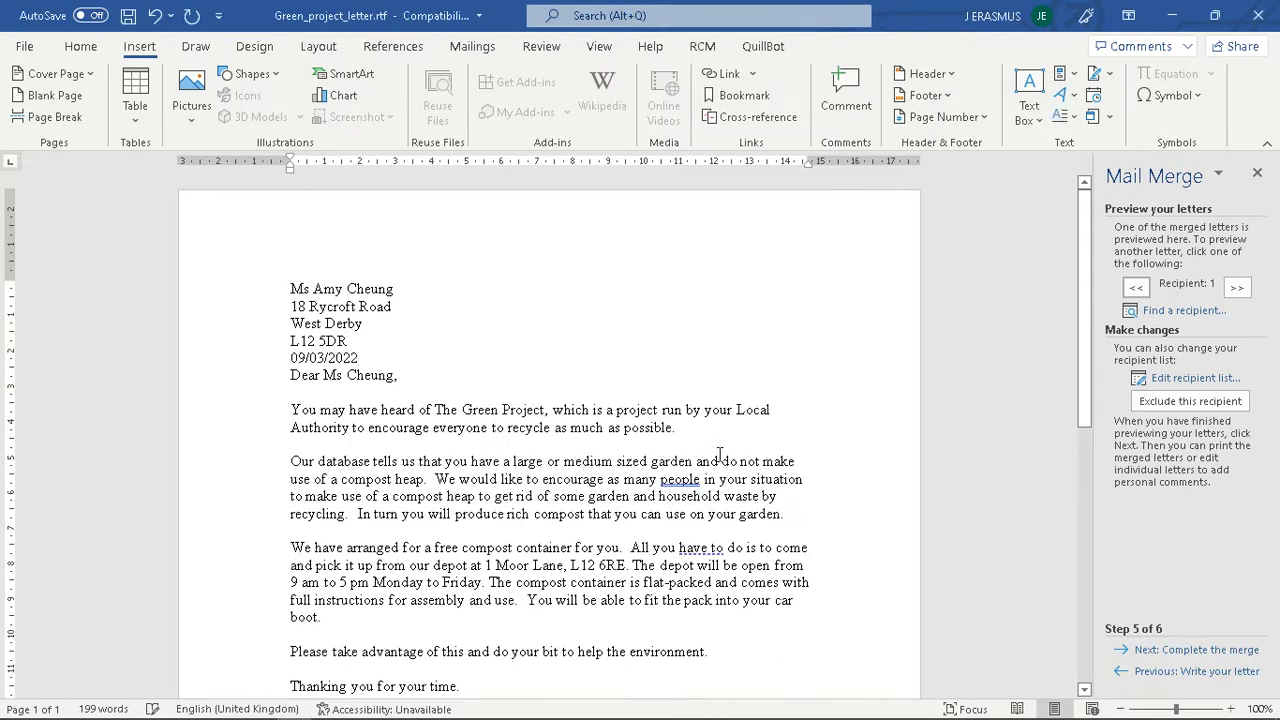
- Add a blank line above and below the date to separate it from the address and the greeting
{"action": "left_click", "coordinate": [290, 376]}
{"action": "key", "text": "Up"}
{"action": "key", "text": "Return"}
{"action": "key", "text": "Return"}
{"action": "key", "text": "Up"}
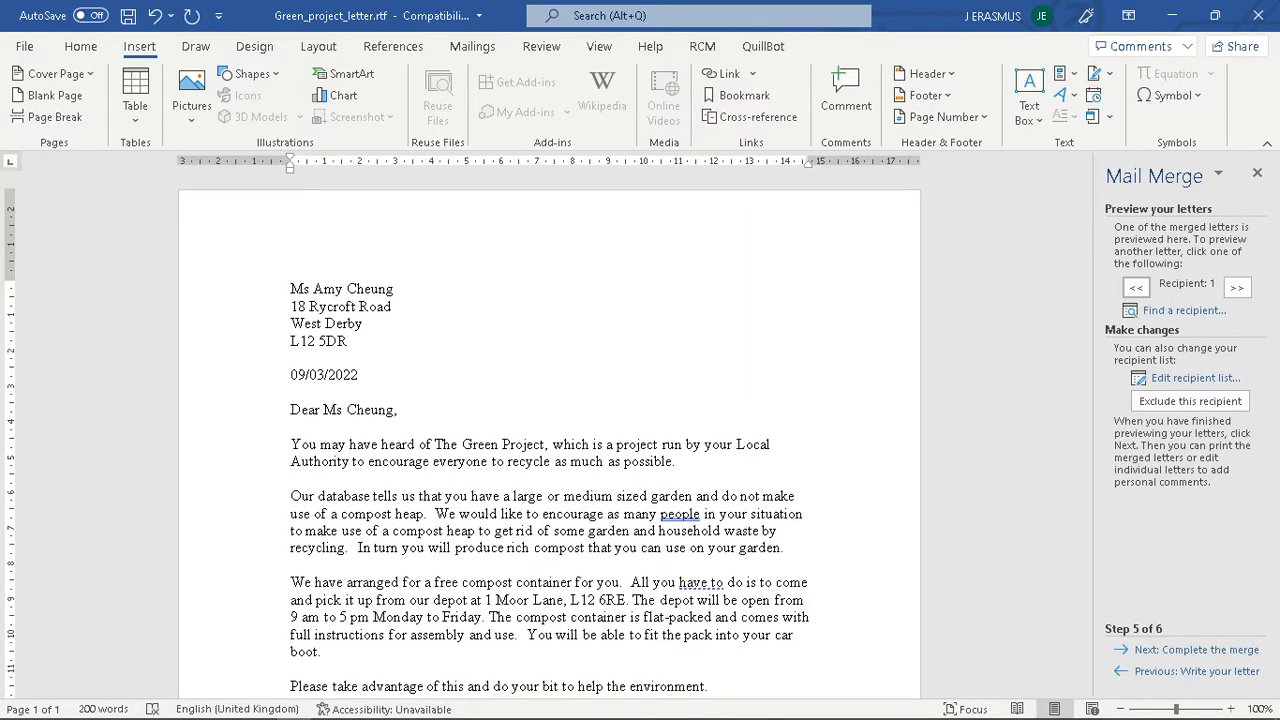
{"action": "left_click", "coordinate": [413, 414]}
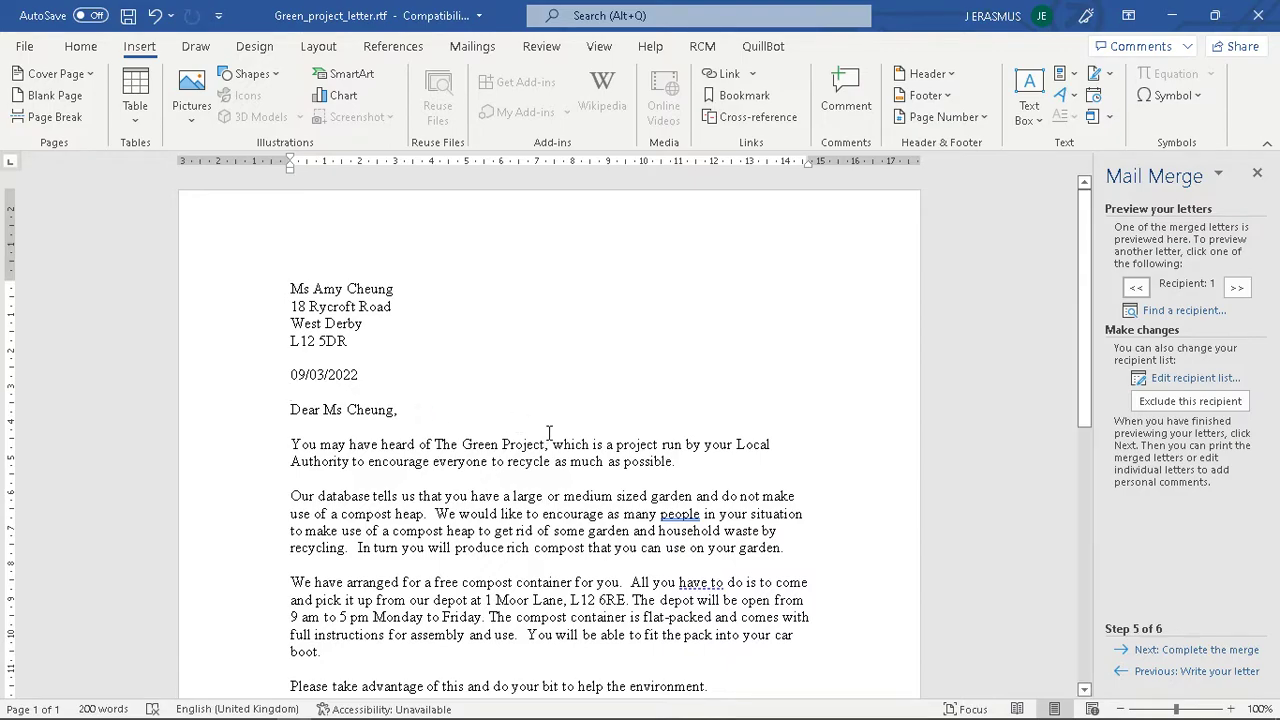
- Advance the mail merge to completing the merge and look over the whole letter
{"action": "left_click", "coordinate": [1203, 653]}
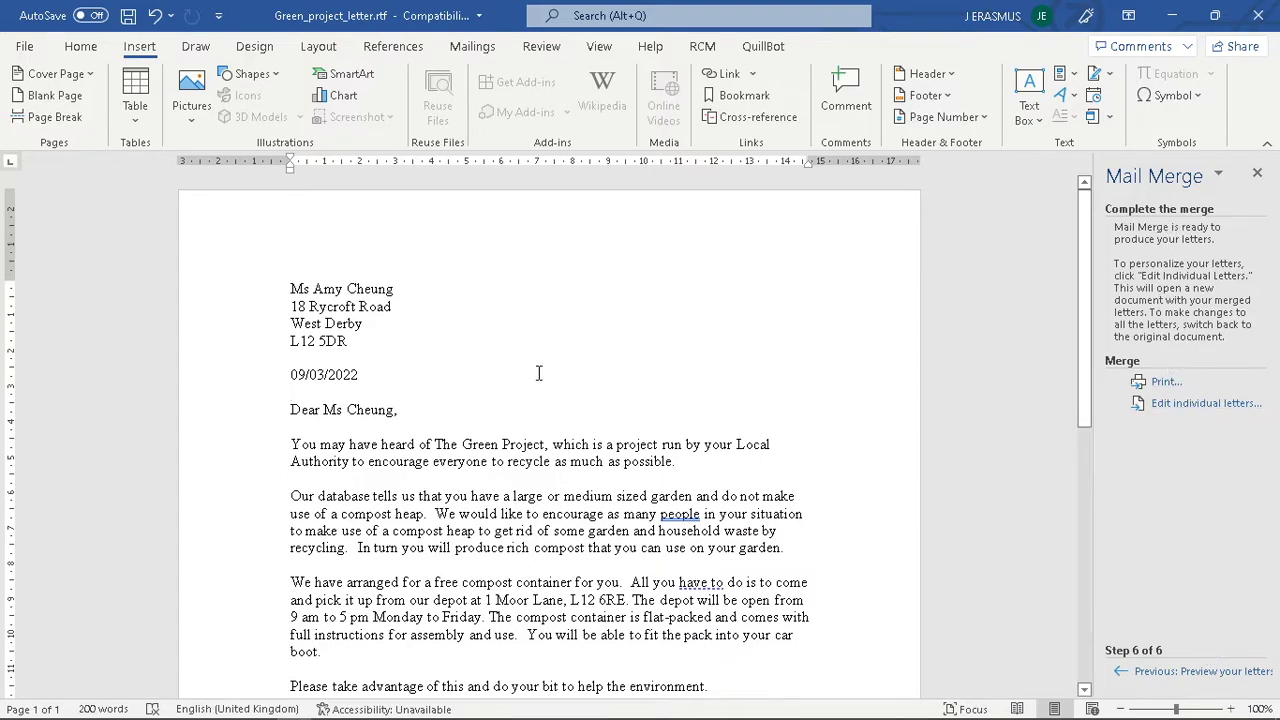
{"action": "scroll", "coordinate": [777, 386], "scroll_direction": "down", "scroll_amount": 4}
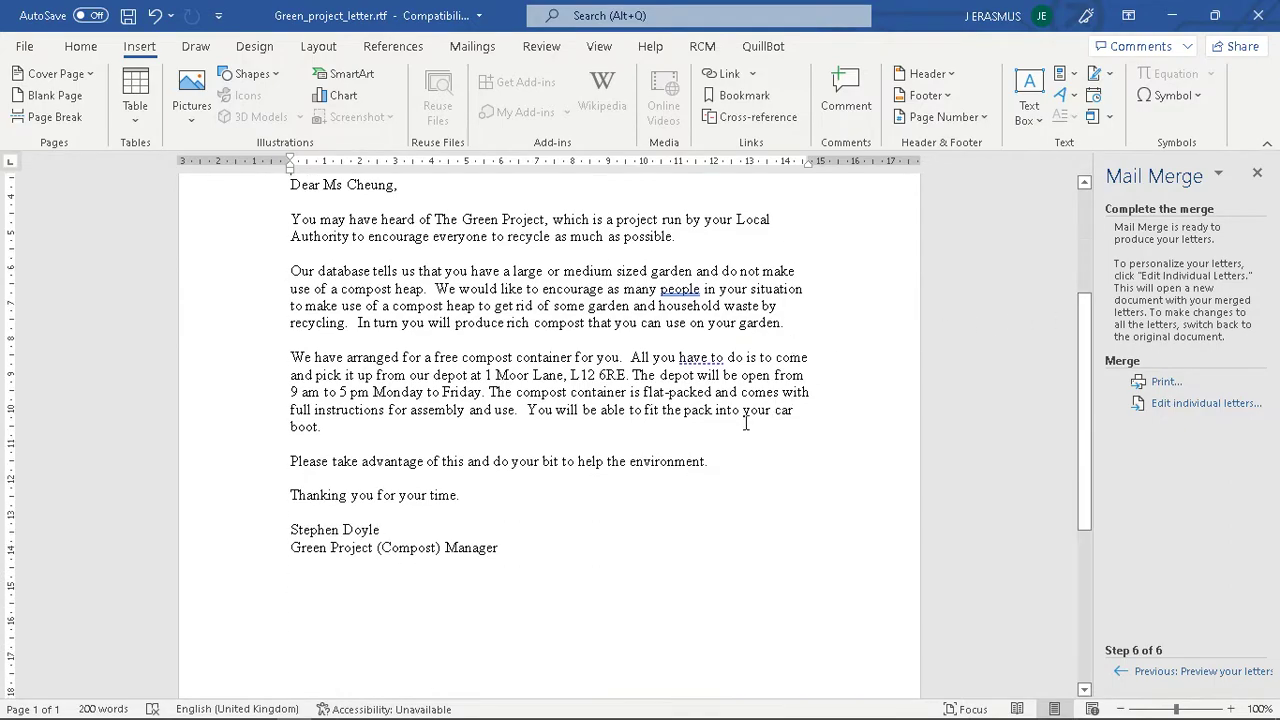
{"action": "scroll", "coordinate": [700, 418], "scroll_direction": "up", "scroll_amount": 4}
{"action": "scroll", "coordinate": [520, 435], "scroll_direction": "down", "scroll_amount": 3}
{"action": "scroll", "coordinate": [600, 463], "scroll_direction": "up", "scroll_amount": 3}
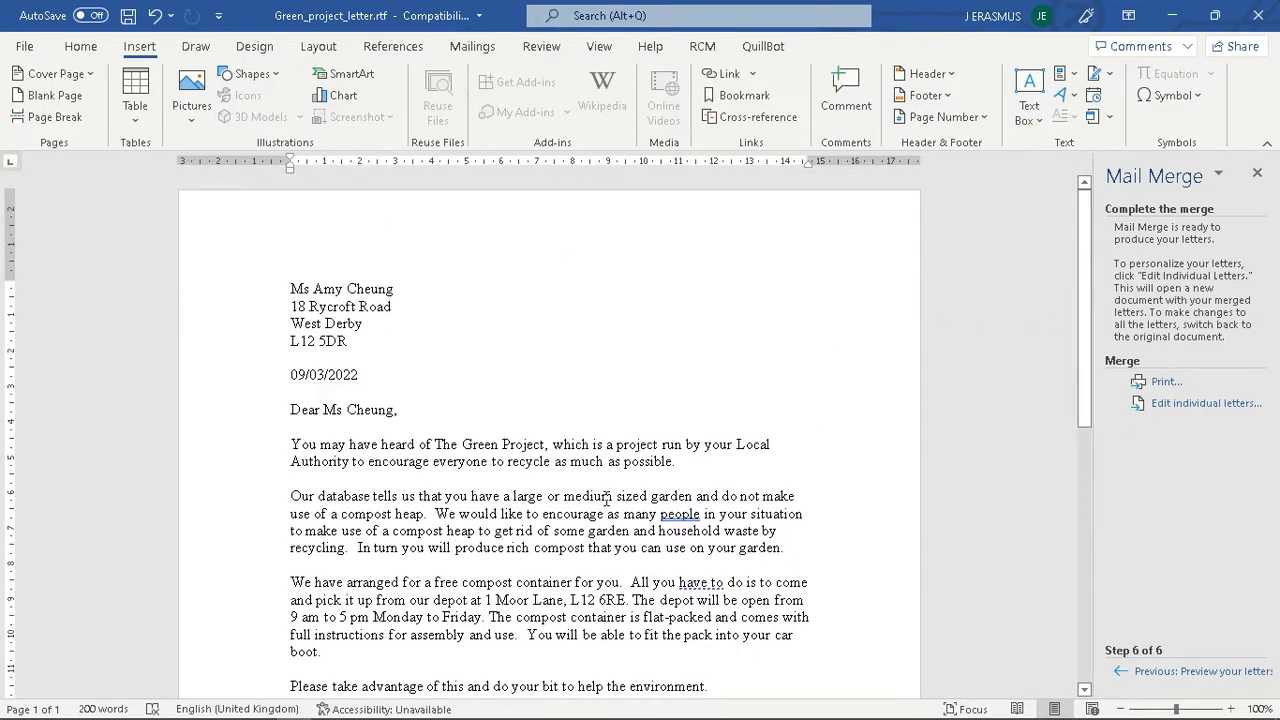
- Merge all records to the printer, printing all pages in one copy with Microsoft Print to PDF
{"action": "left_click", "coordinate": [1160, 385]}
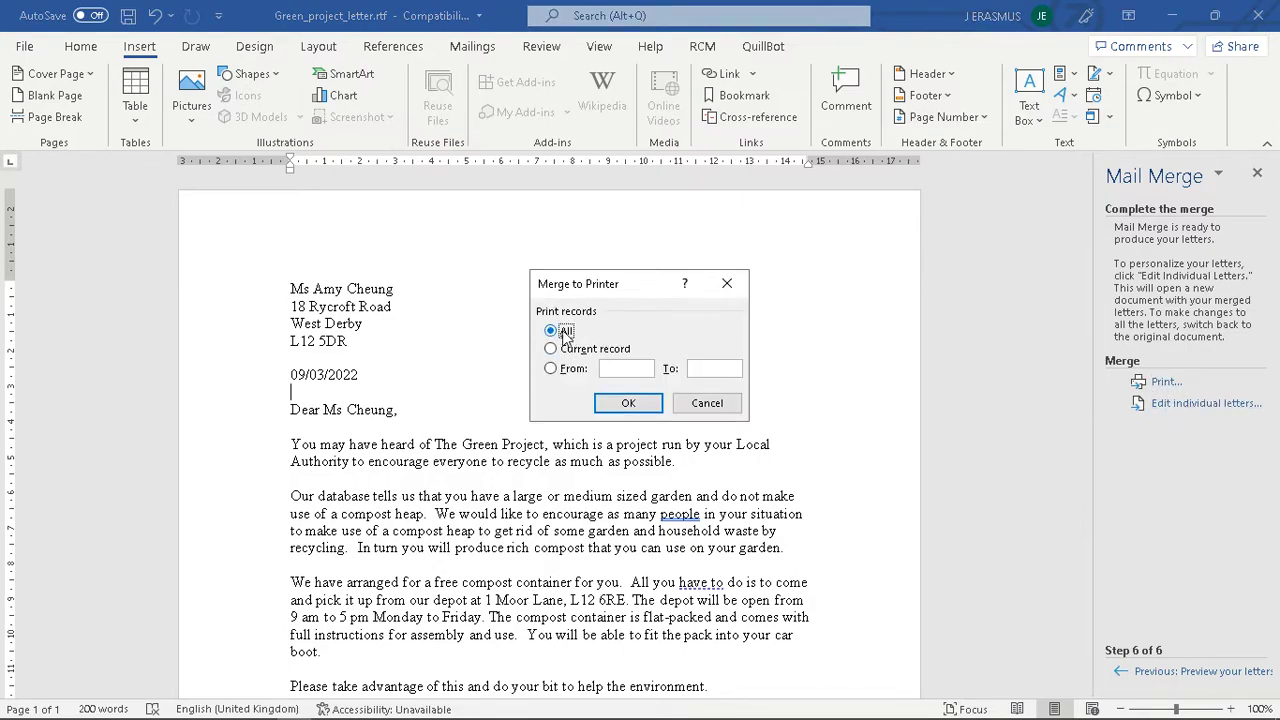
{"action": "left_click", "coordinate": [630, 404]}
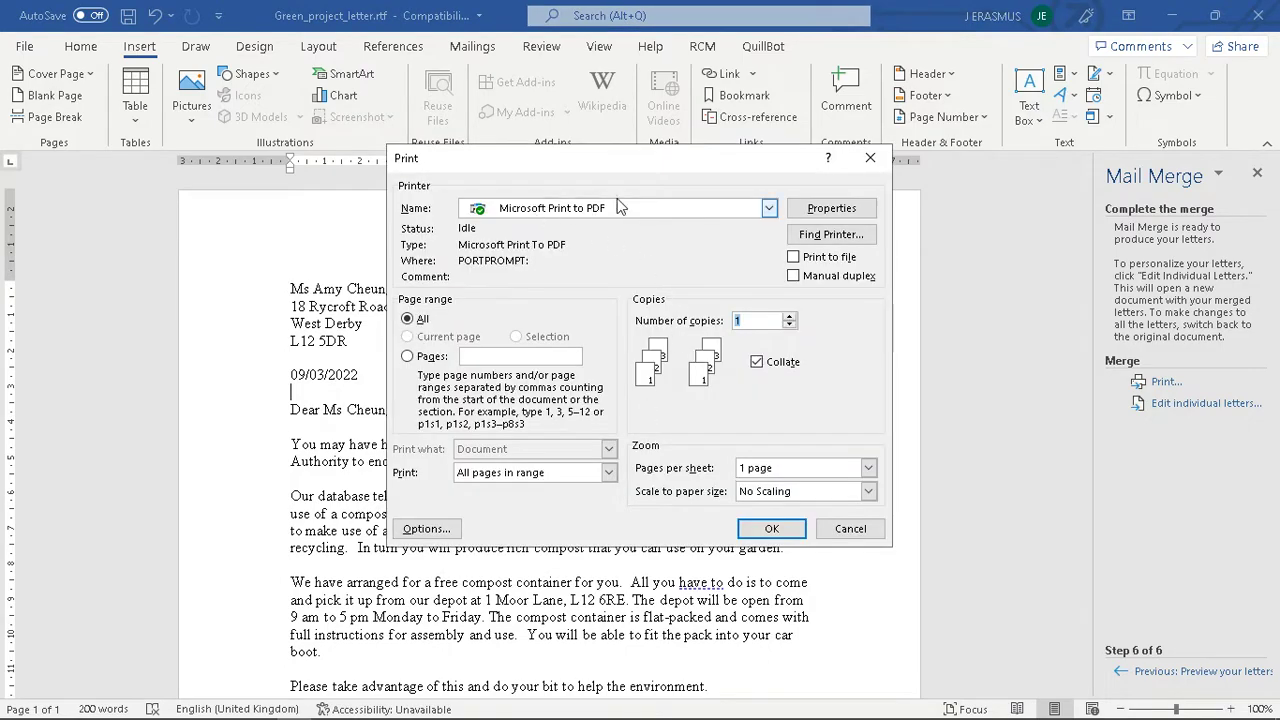
{"action": "left_click", "coordinate": [768, 208]}
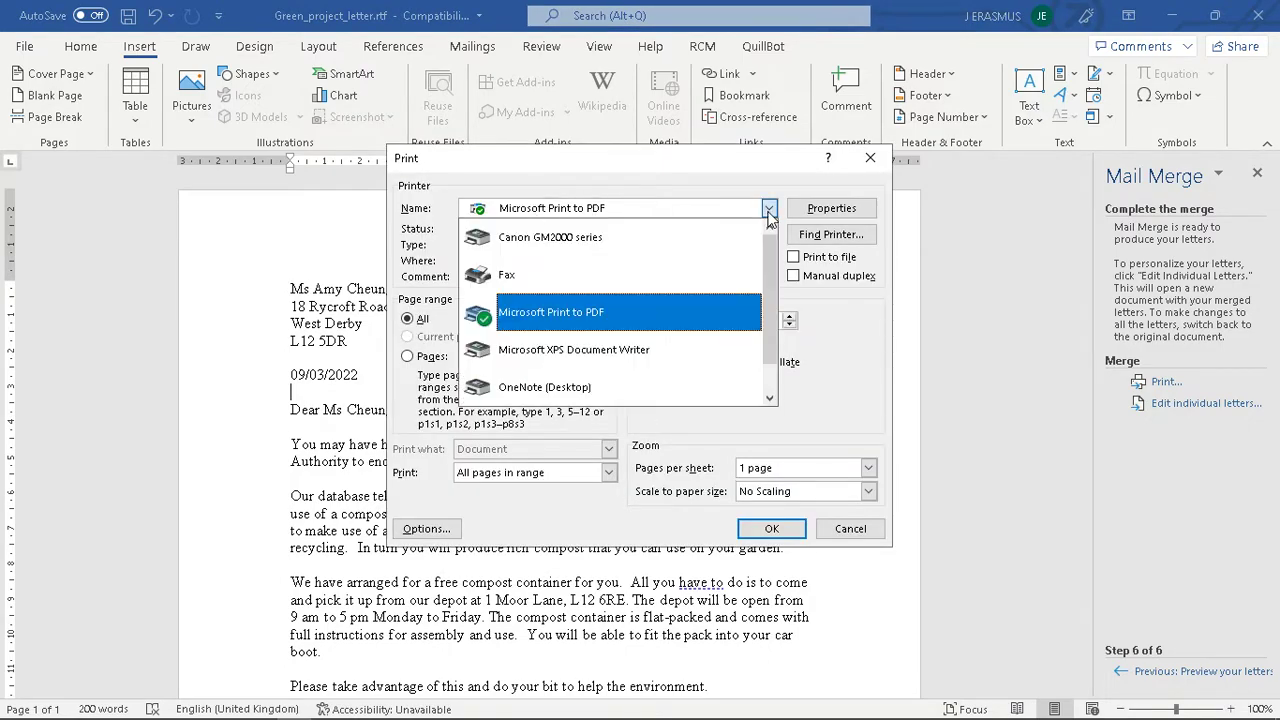
{"action": "left_click", "coordinate": [575, 328]}
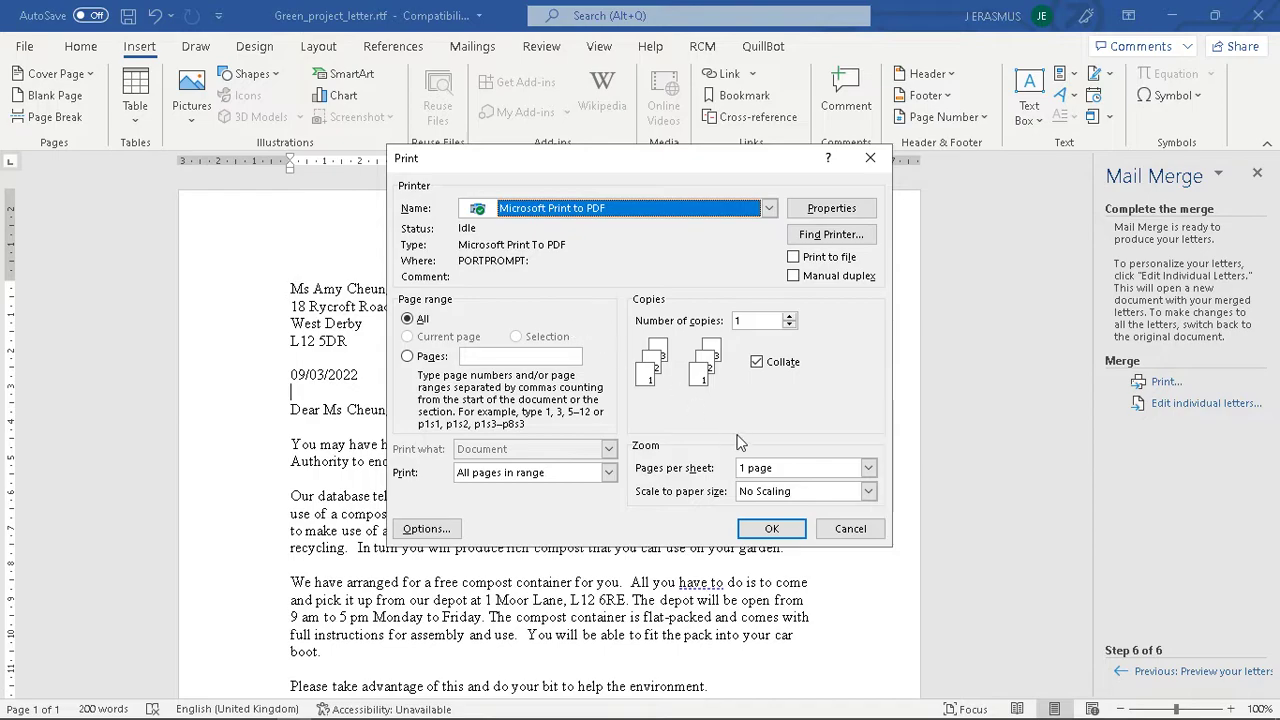
{"action": "left_click", "coordinate": [778, 536]}
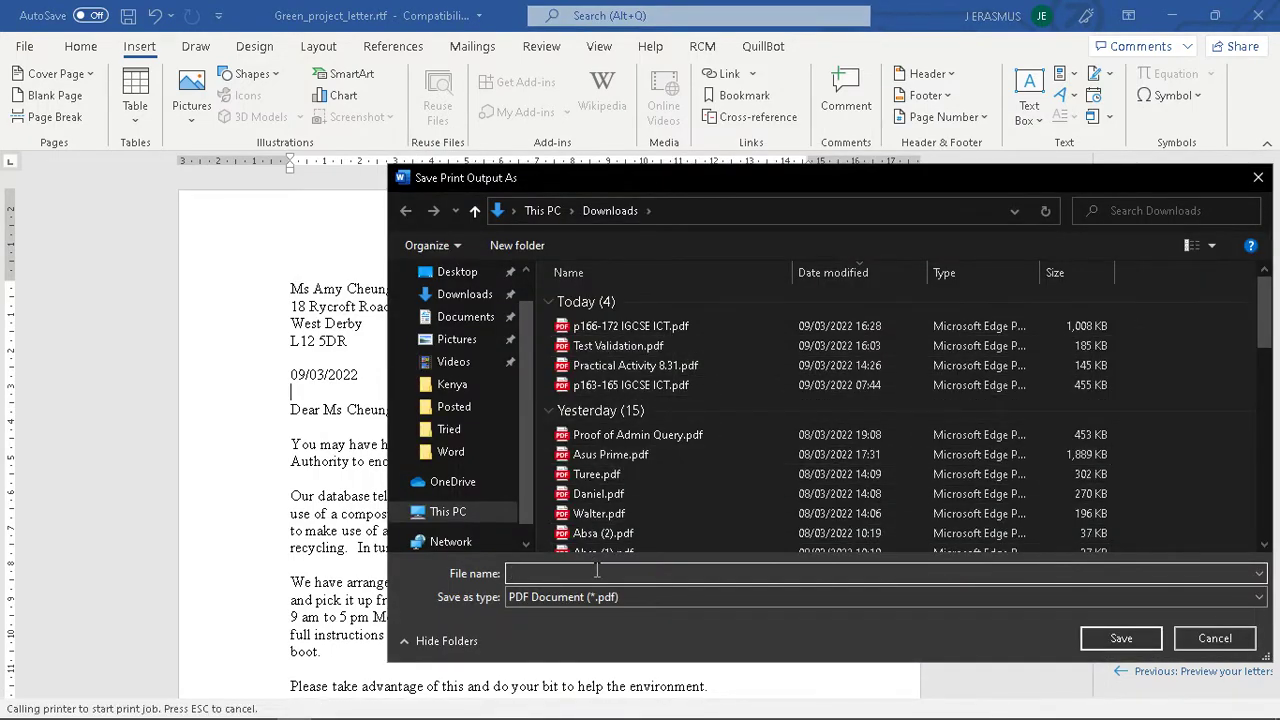
- Copy the file name Mail_merged_Name_Surname from the Google Classroom assignment instructions in the browser and paste it as the print output's file name in Word
{"action": "key", "text": "alt+Tab"}
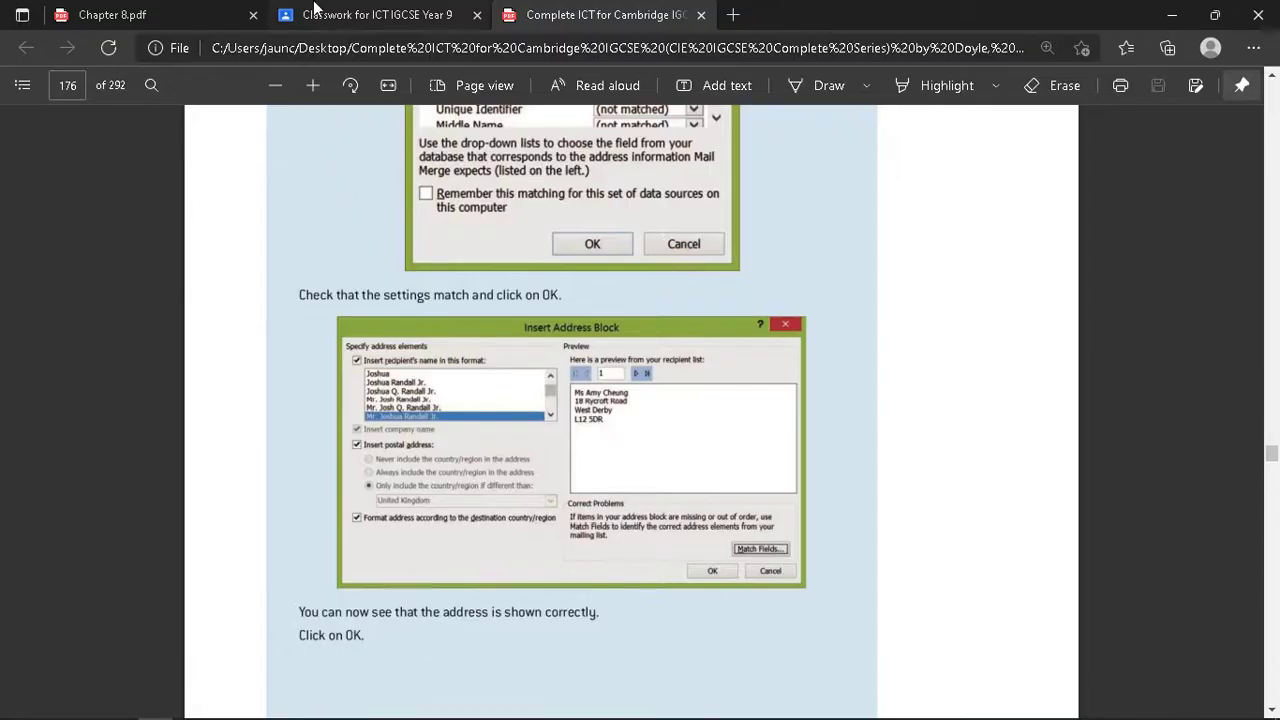
{"action": "left_click", "coordinate": [370, 15]}
{"action": "left_click_drag", "start_coordinate": [84, 281], "coordinate": [262, 281]}
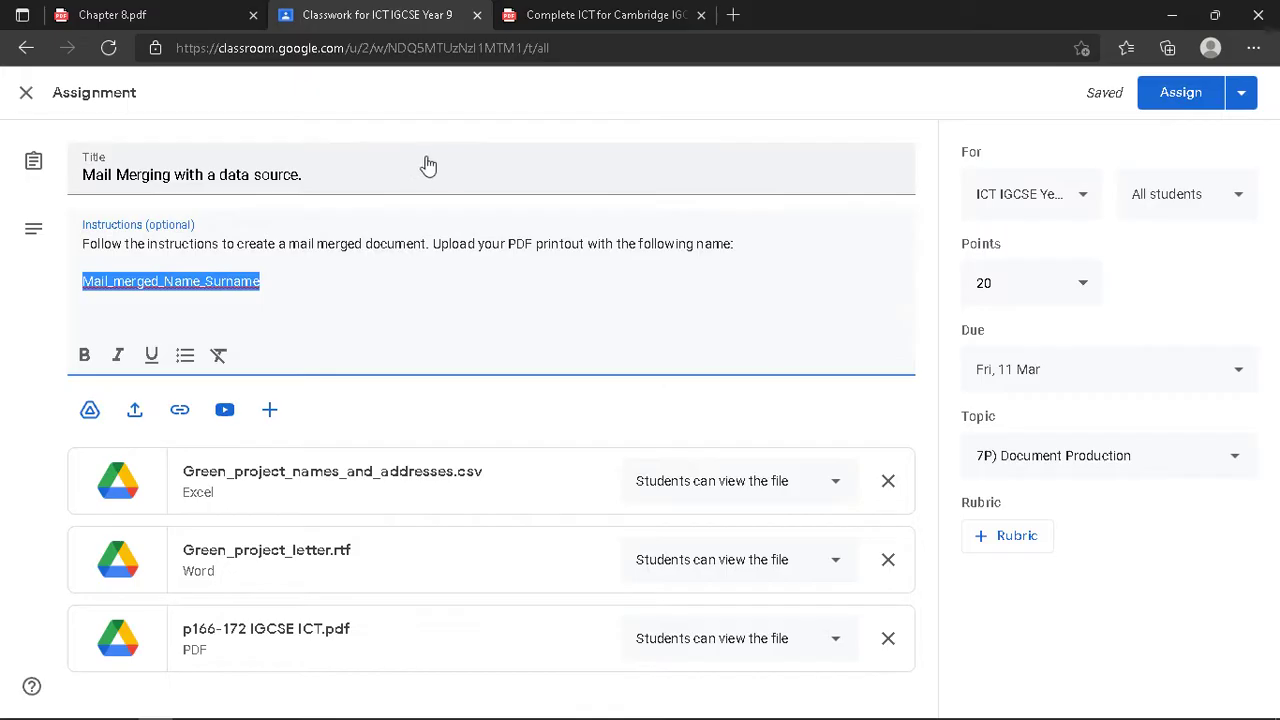
{"action": "key", "text": "alt+Tab"}
{"action": "left_click", "coordinate": [619, 575]}
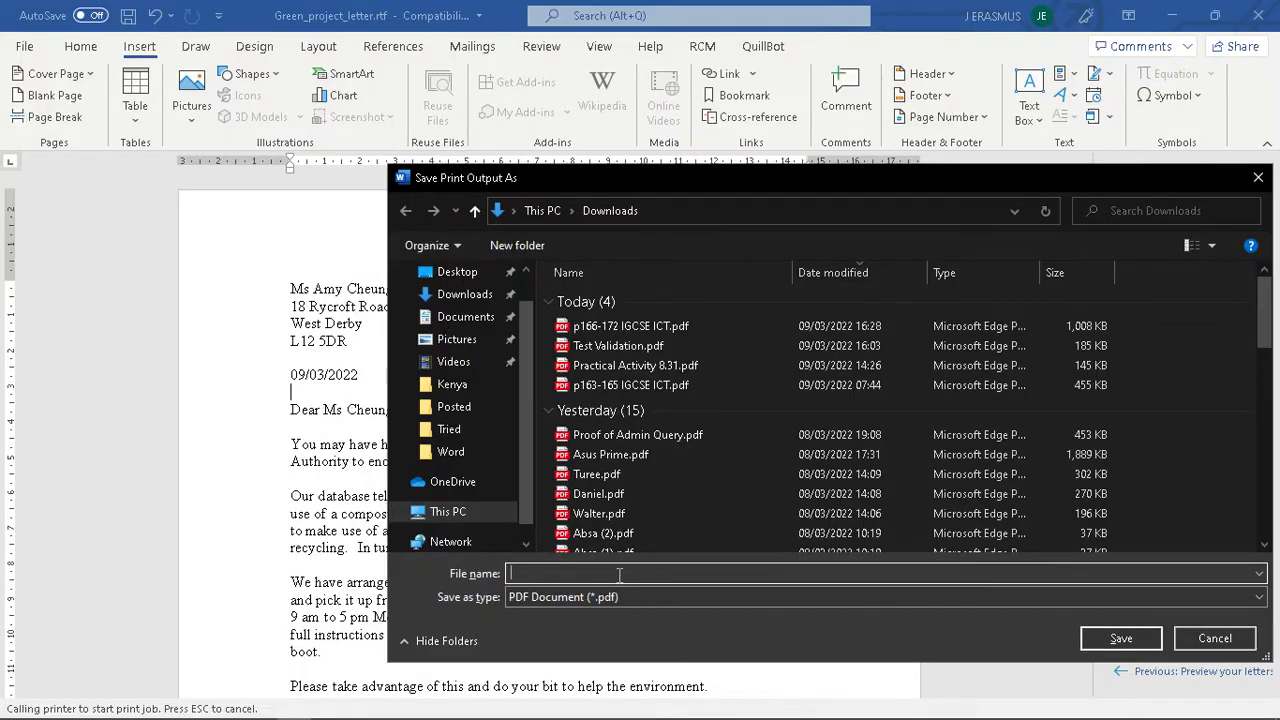
{"action": "key", "text": "alt+Tab"}
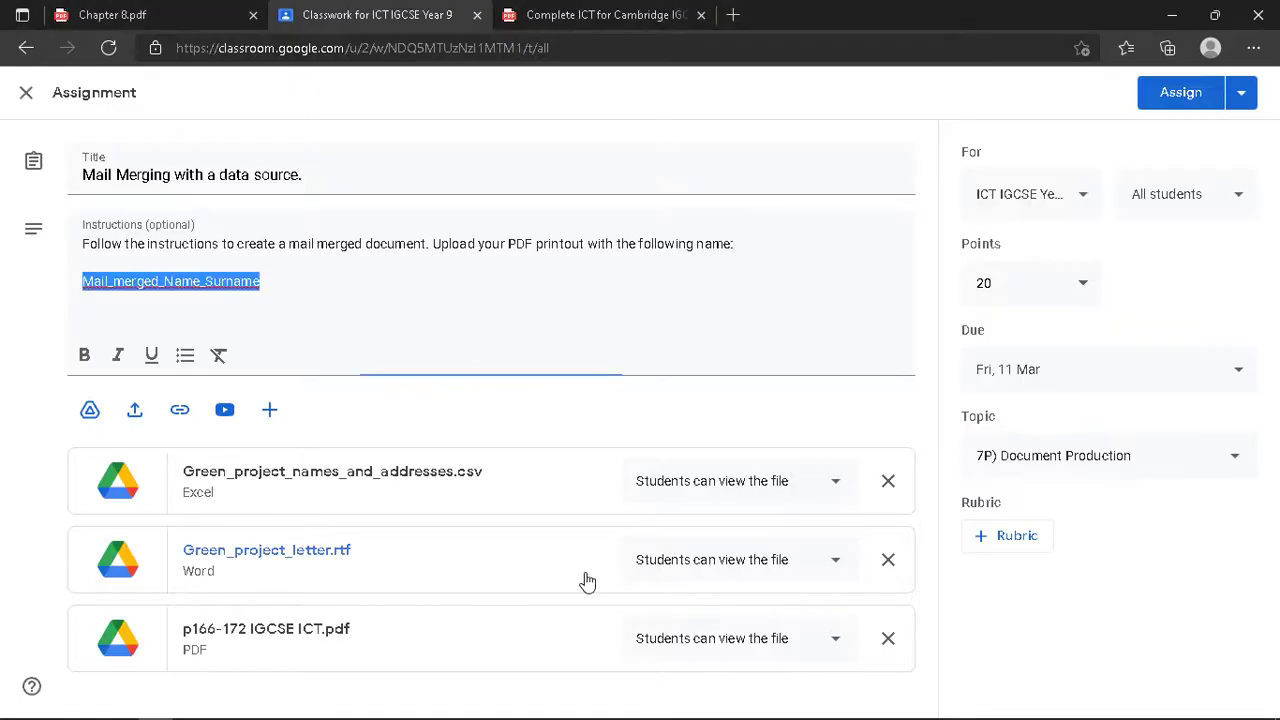
{"action": "key", "text": "alt+Tab"}
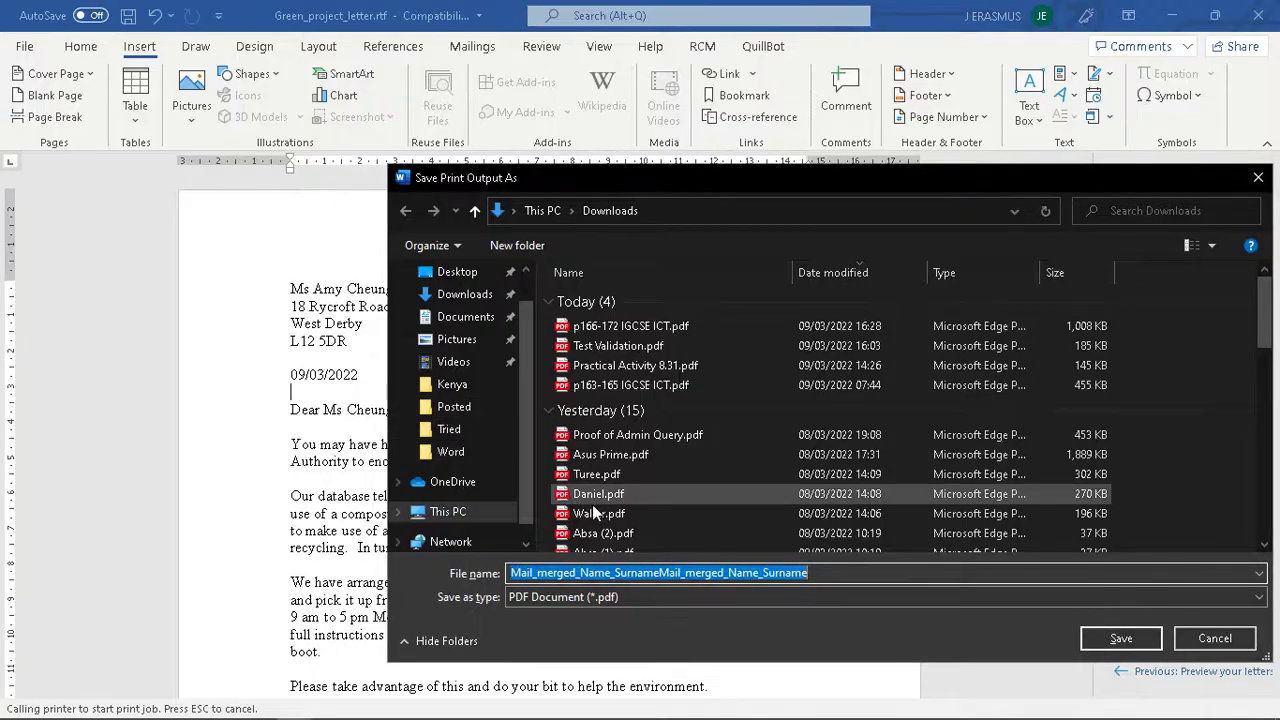
- Complete the file name as Mail_merged_ followed by the student's own first name and surname, and save the PDF in Downloads
{"action": "left_click_drag", "start_coordinate": [846, 574], "coordinate": [580, 574]}
{"action": "type", "text": "Jaun"}
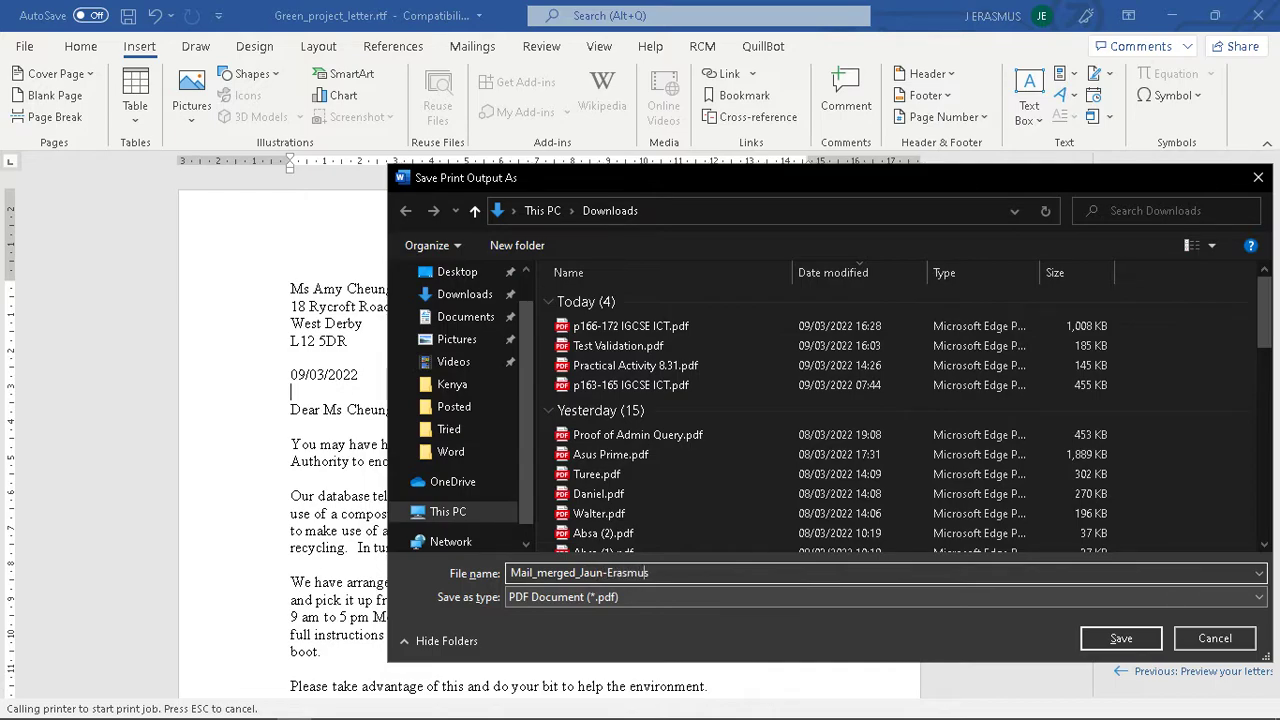
{"action": "type", "text": "_"}
{"action": "left_click", "coordinate": [1140, 644]}
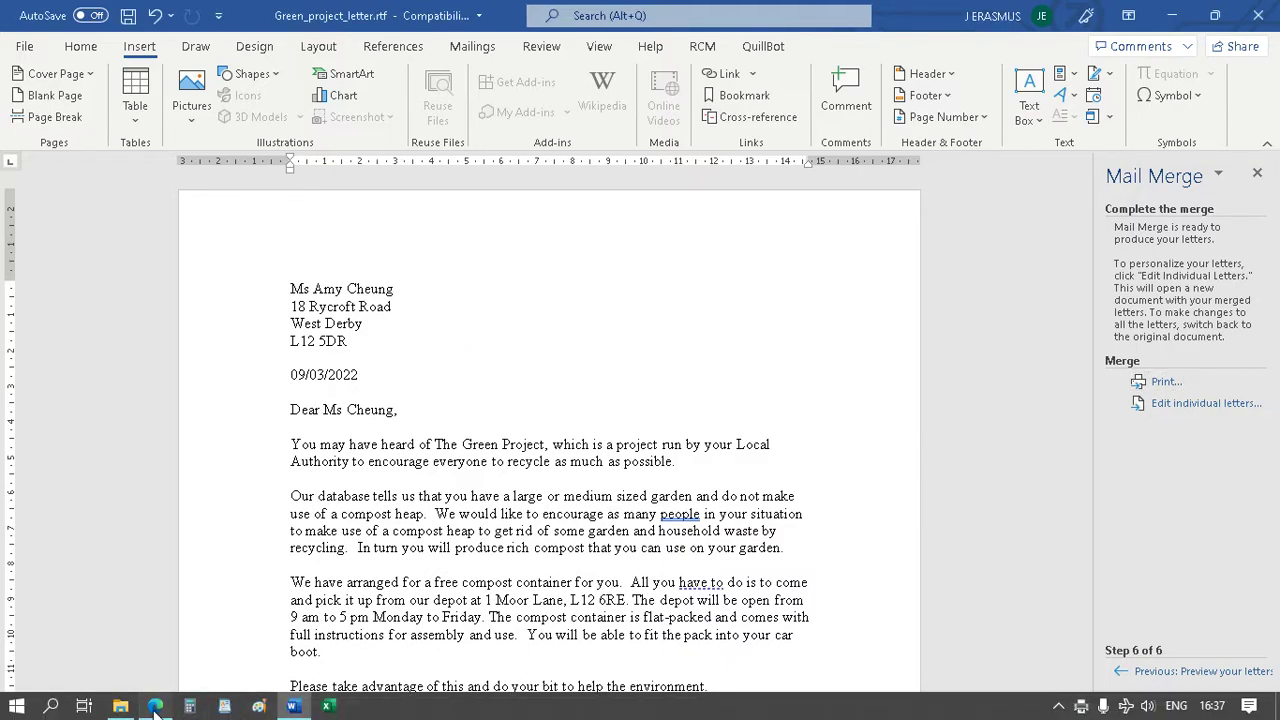
- Switch to File Explorer, refresh the Downloads folder and open the newly printed Mail_merged PDF
{"action": "left_click", "coordinate": [155, 706]}
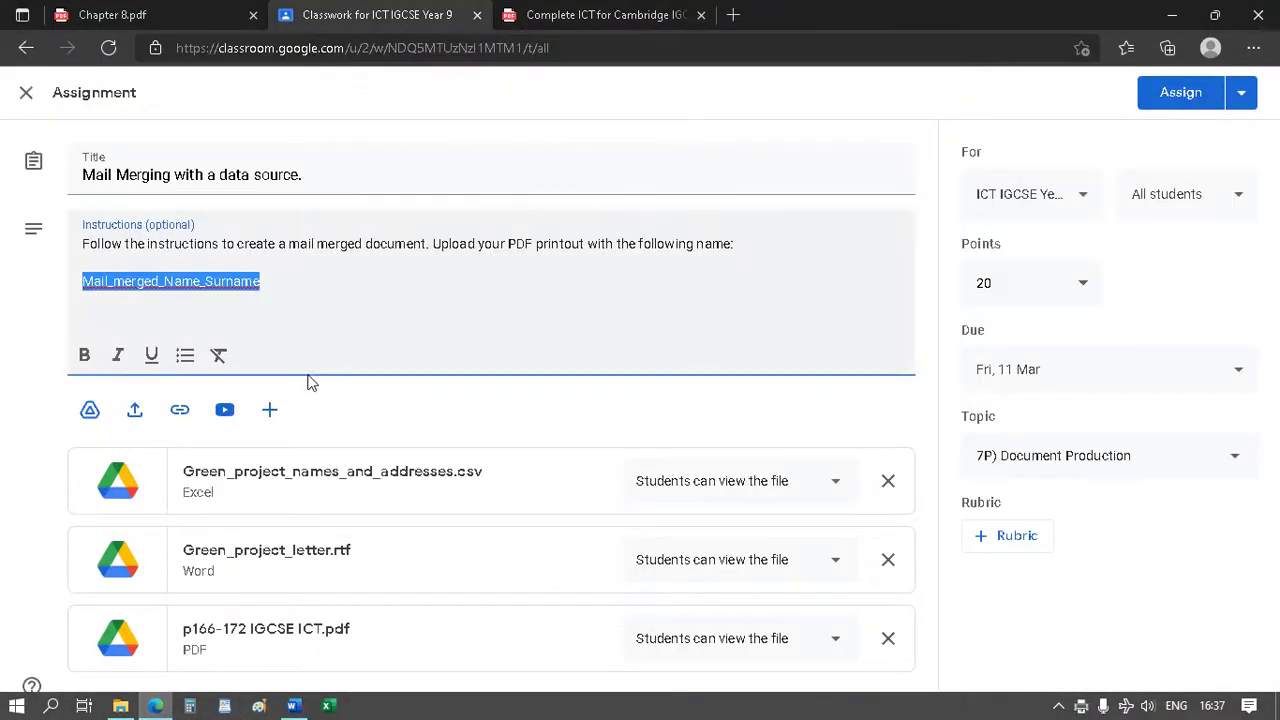
{"action": "left_click", "coordinate": [120, 706]}
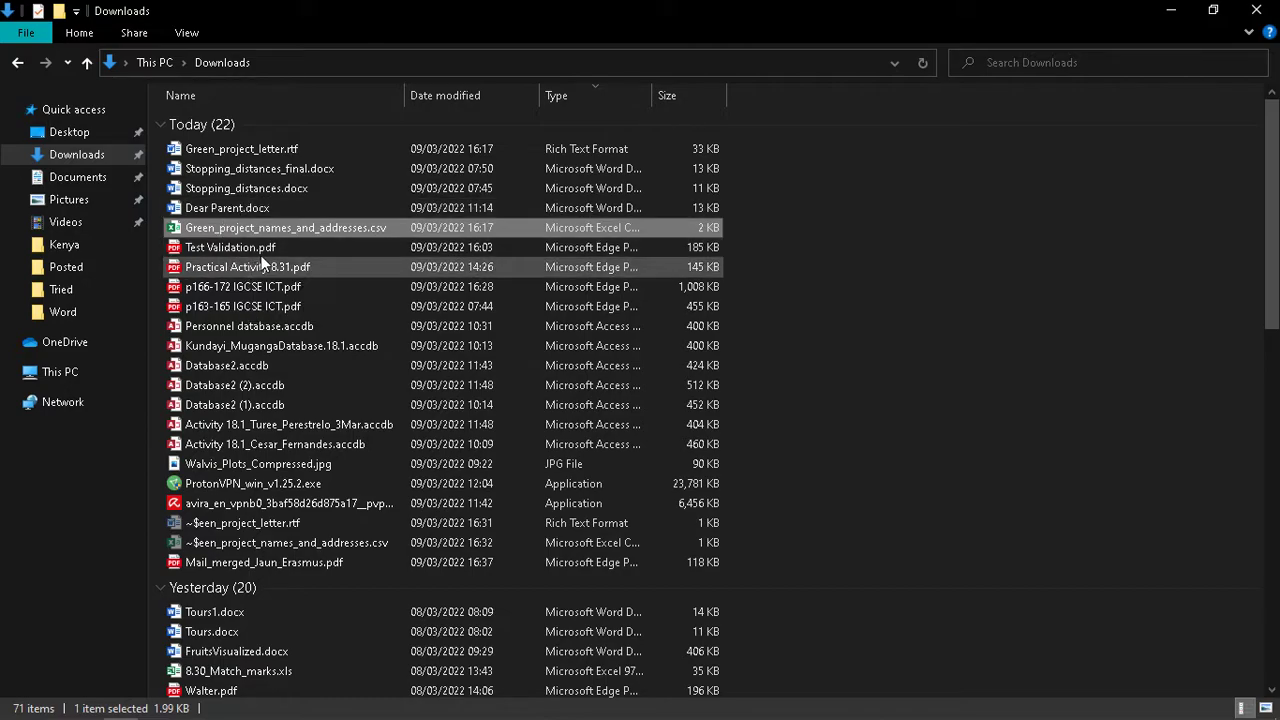
{"action": "left_click", "coordinate": [76, 157]}
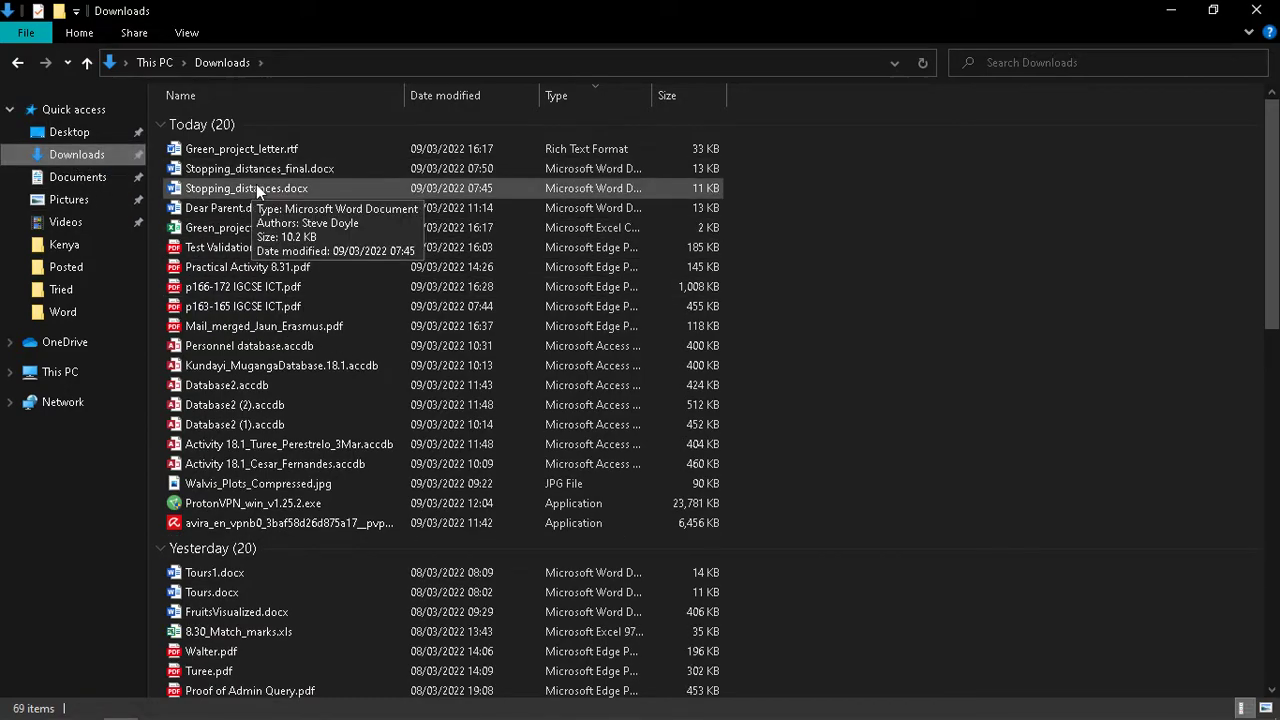
{"action": "double_click", "coordinate": [307, 328]}
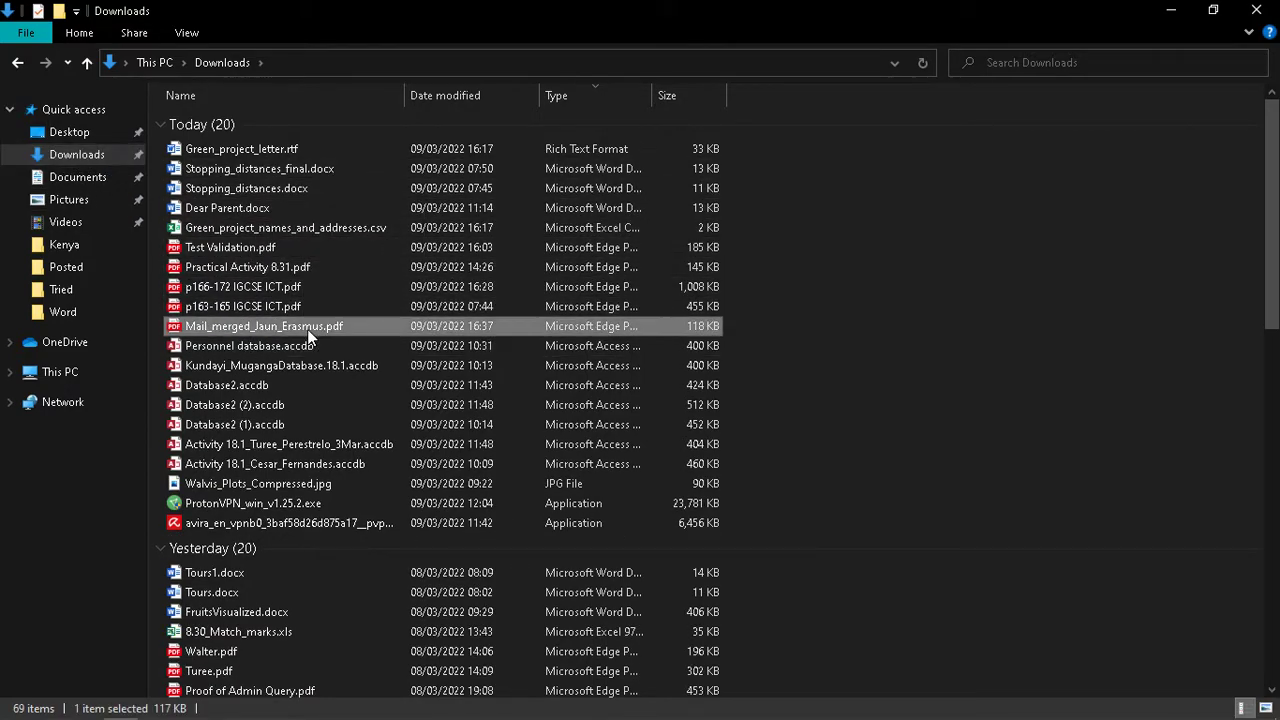
- Review the merged letters through to the last page of the PDF, close it and return to the Google Classroom assignment
{"action": "scroll", "coordinate": [697, 308], "scroll_direction": "down", "scroll_amount": 20}
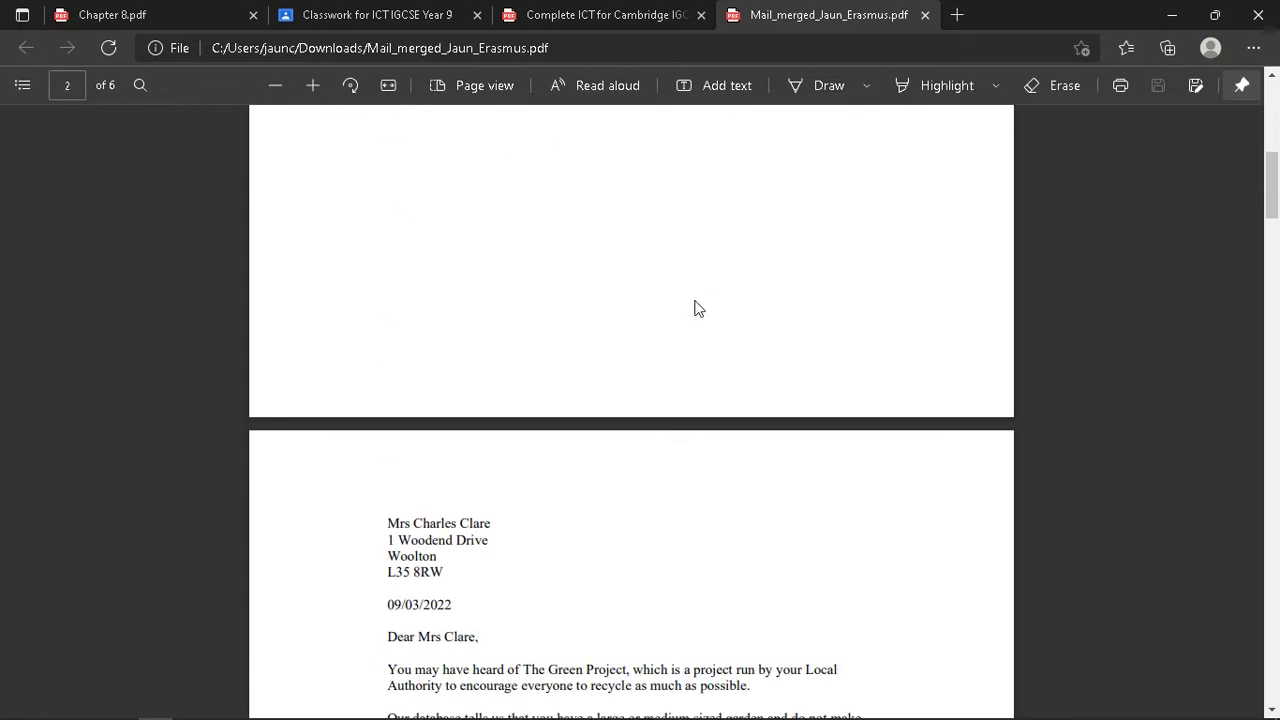
{"action": "scroll", "coordinate": [699, 305], "scroll_direction": "down", "scroll_amount": 20}
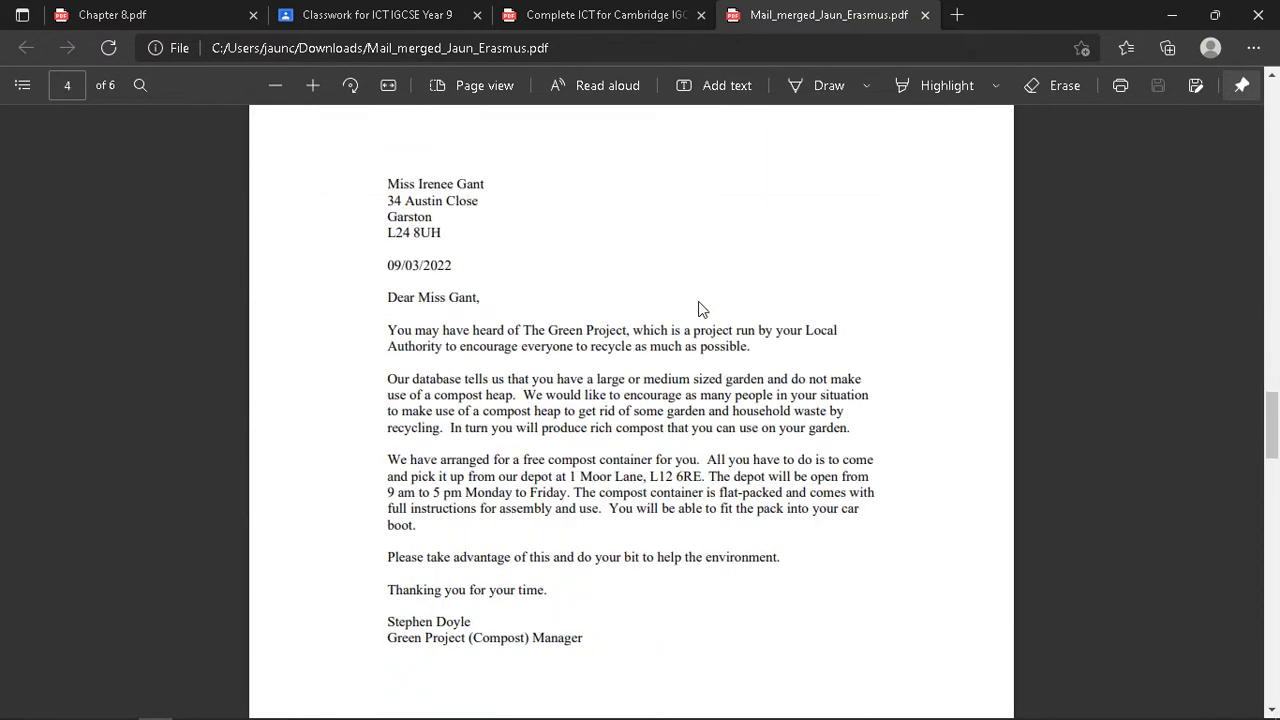
{"action": "scroll", "coordinate": [701, 305], "scroll_direction": "down", "scroll_amount": 1}
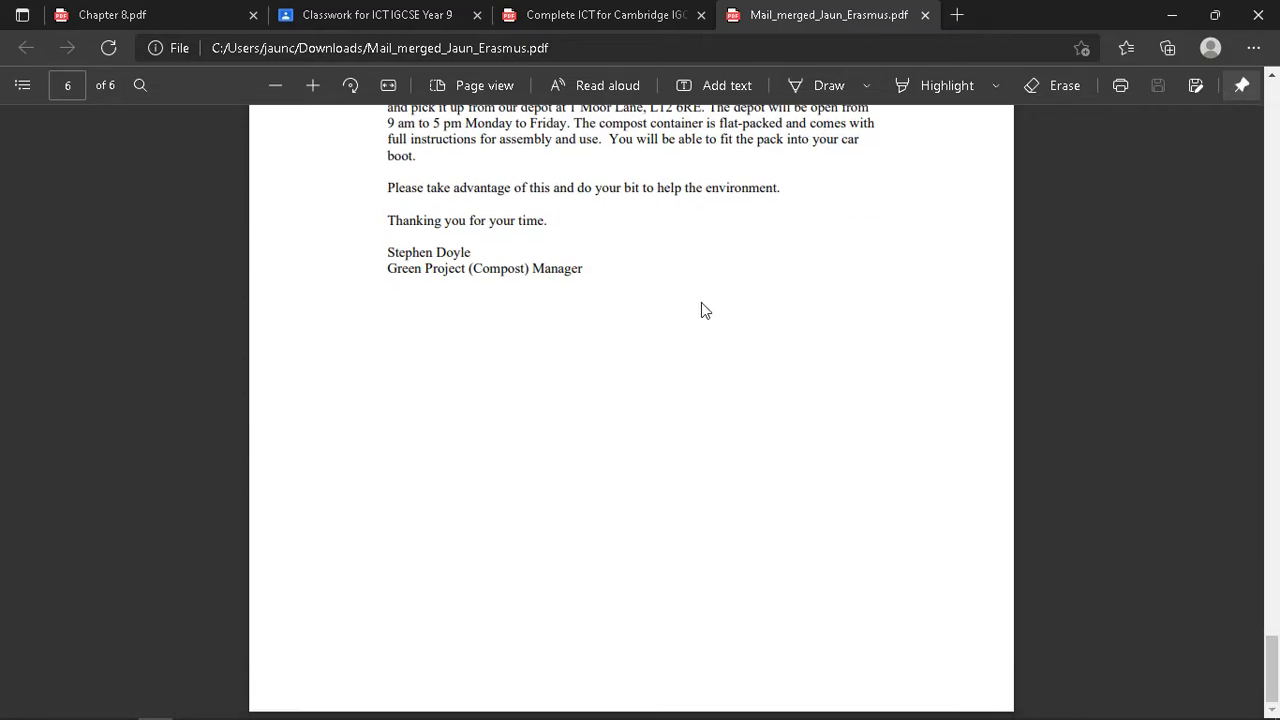
{"action": "left_click", "coordinate": [924, 15]}
{"action": "left_click", "coordinate": [430, 15]}
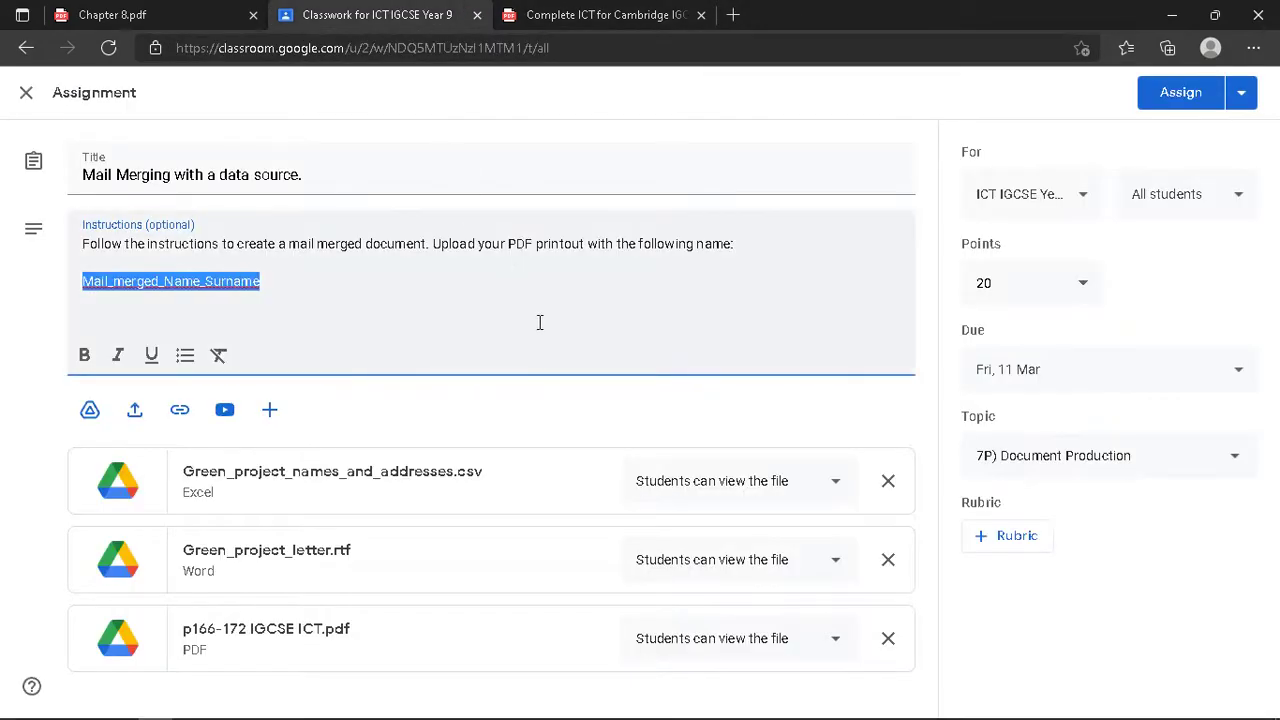